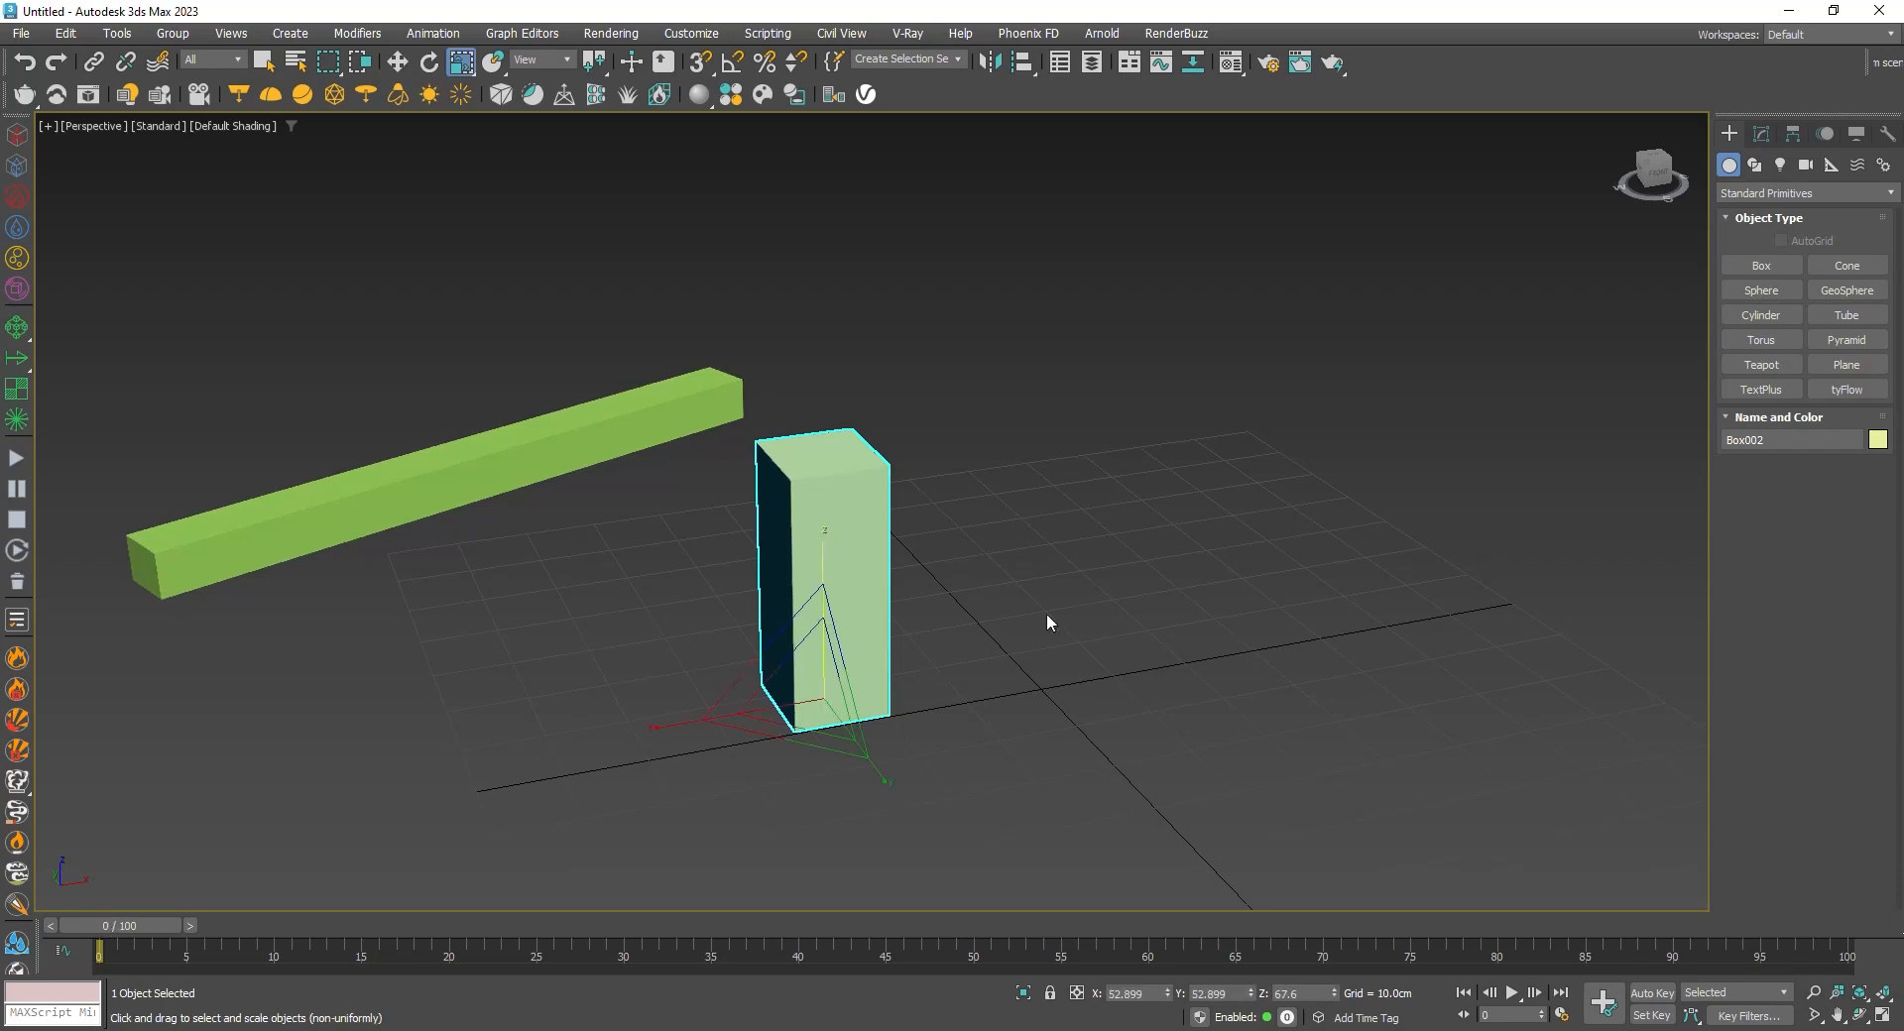
# - Preview the long green beam's swing through the upright box, and return to frame 0
pyautogui.click(634, 642)
pyautogui.moveTo(139, 922); pyautogui.dragTo(393, 942)
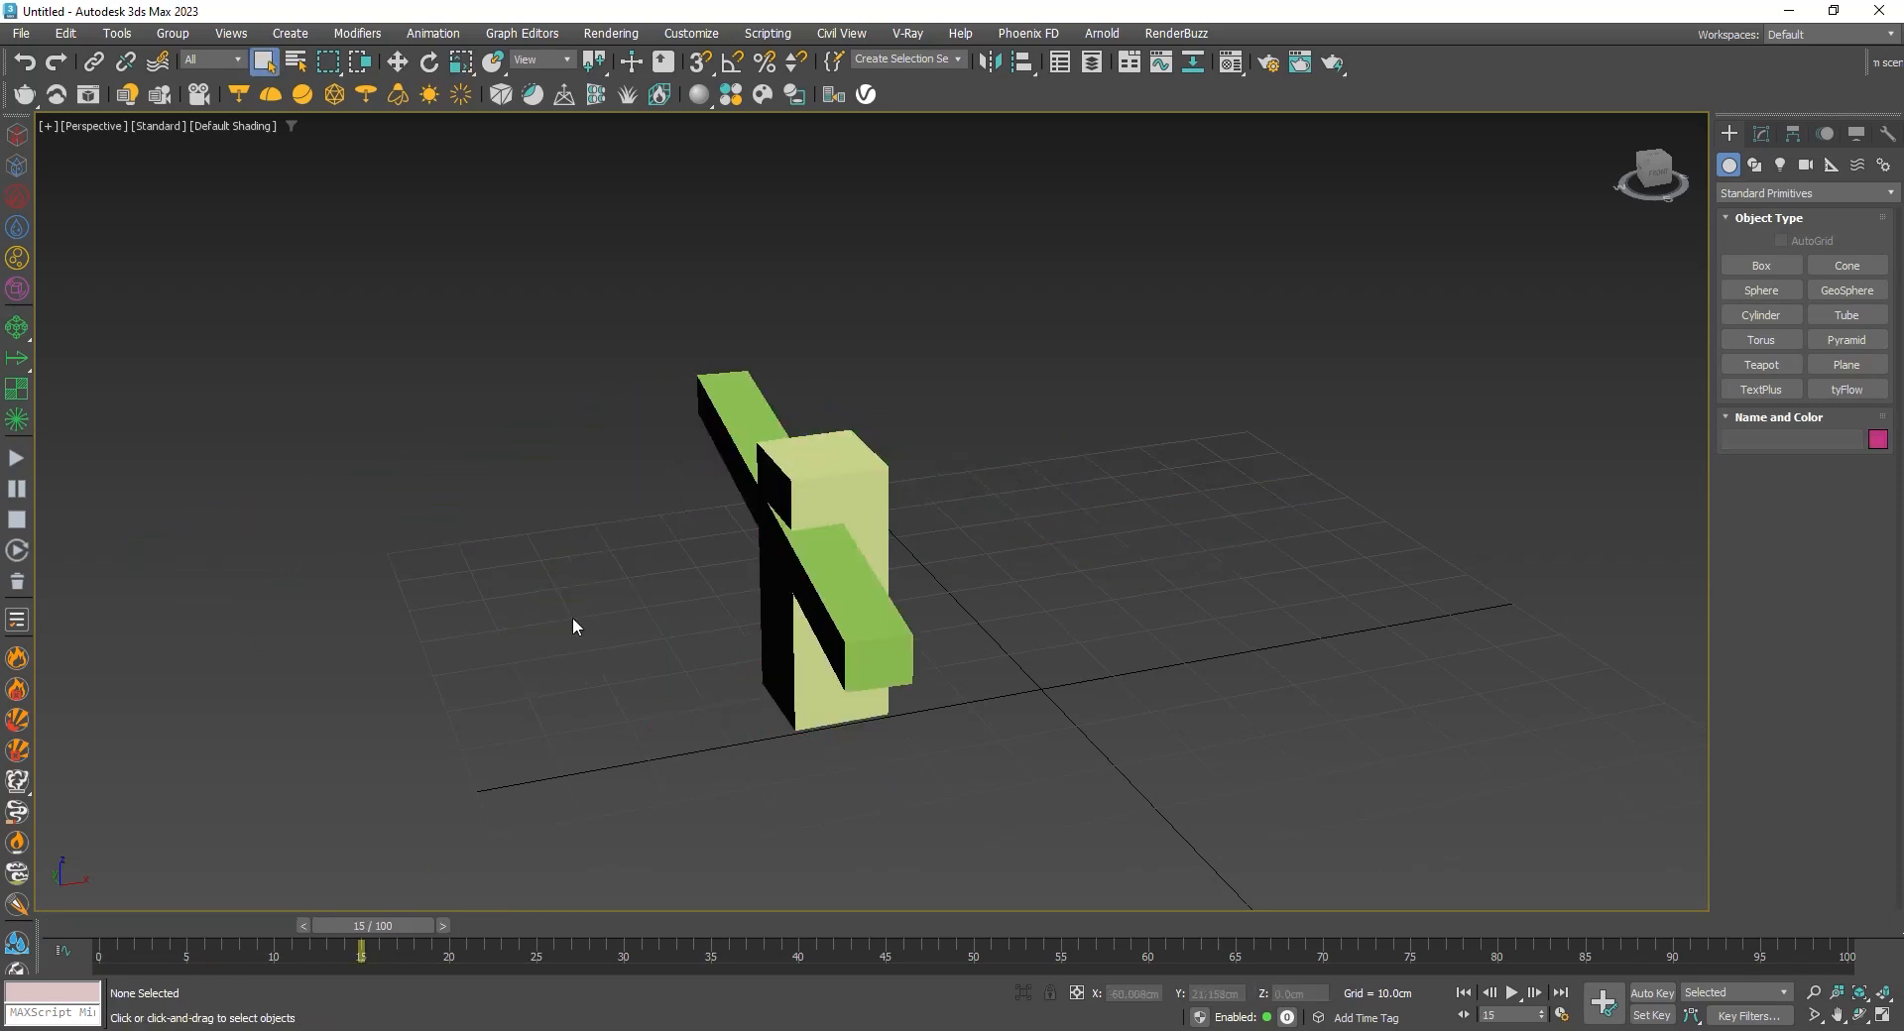
pyautogui.click(769, 466)
pyautogui.keyDown('alt'); pyautogui.moveTo(587, 519); pyautogui.dragTo(546, 668, button='middle'); pyautogui.keyUp('alt')
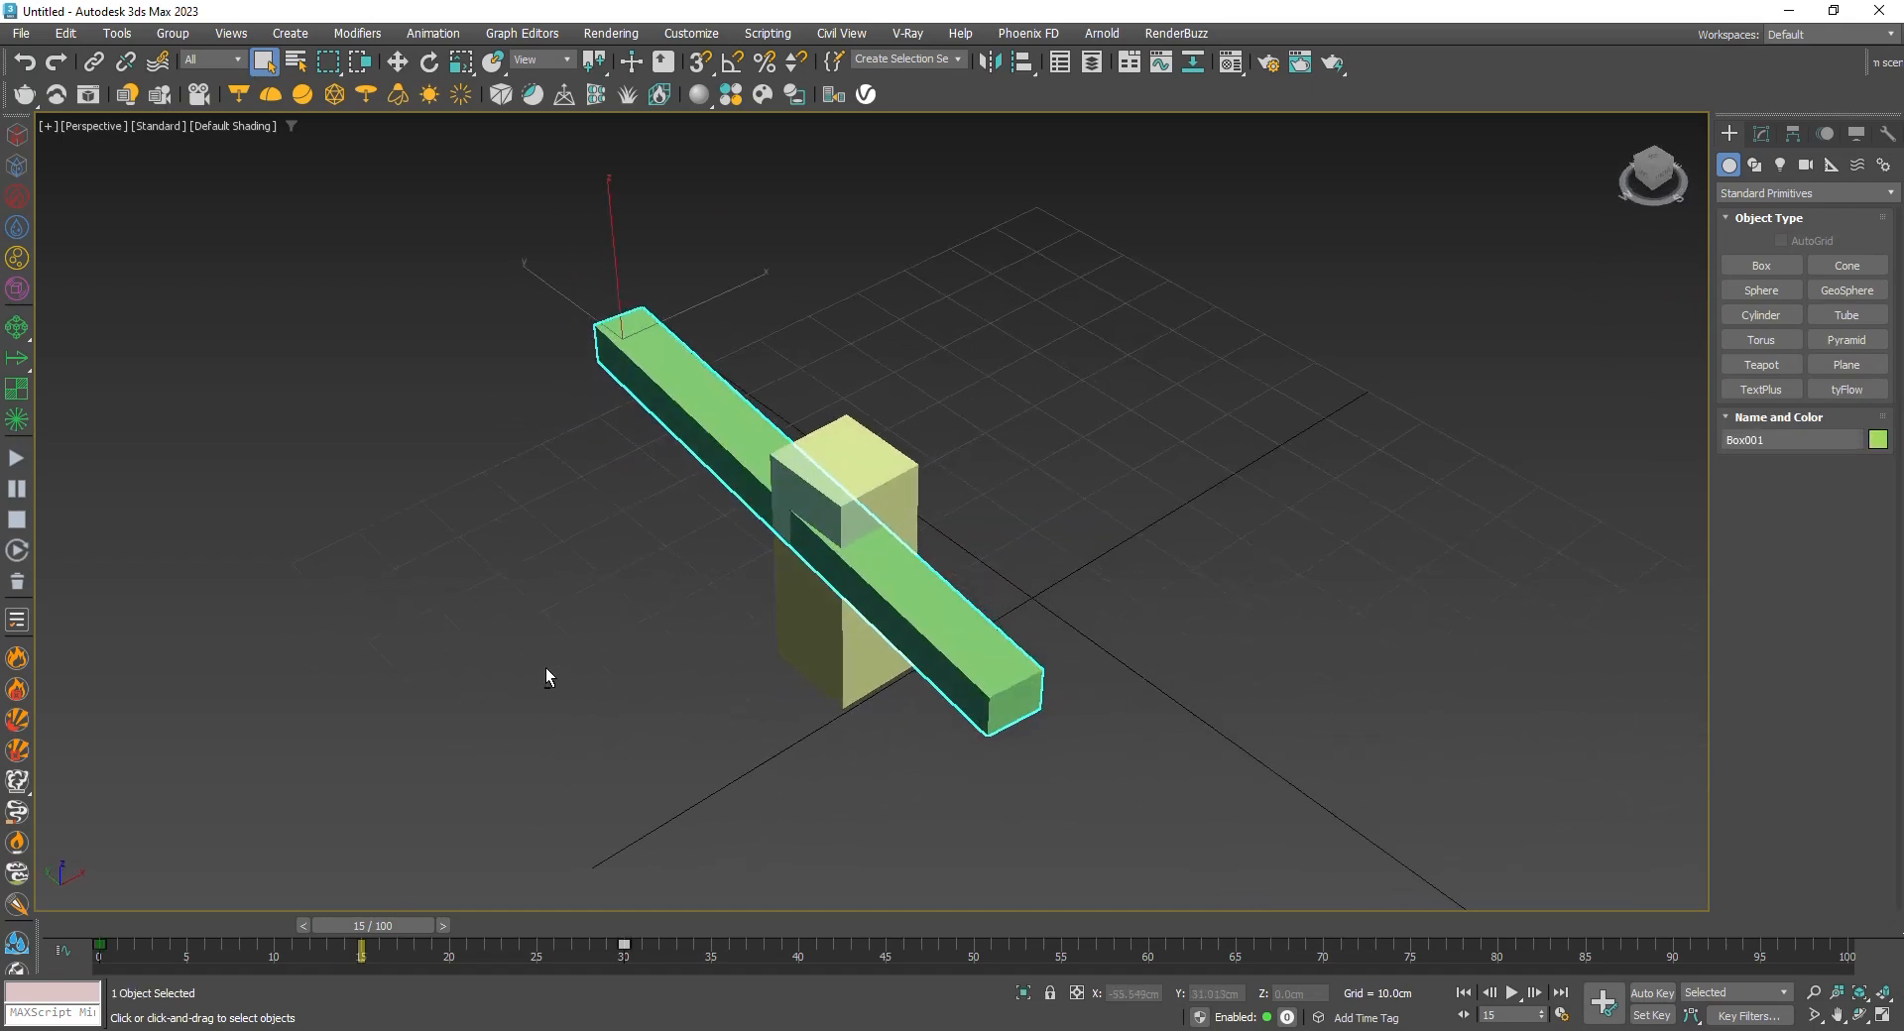
pyautogui.press('Home')
# - Create a tyFlow object behind the two boxes and open its editor beside the scene
pyautogui.click(1846, 389)
pyautogui.moveTo(1150, 273); pyautogui.dragTo(1230, 283)
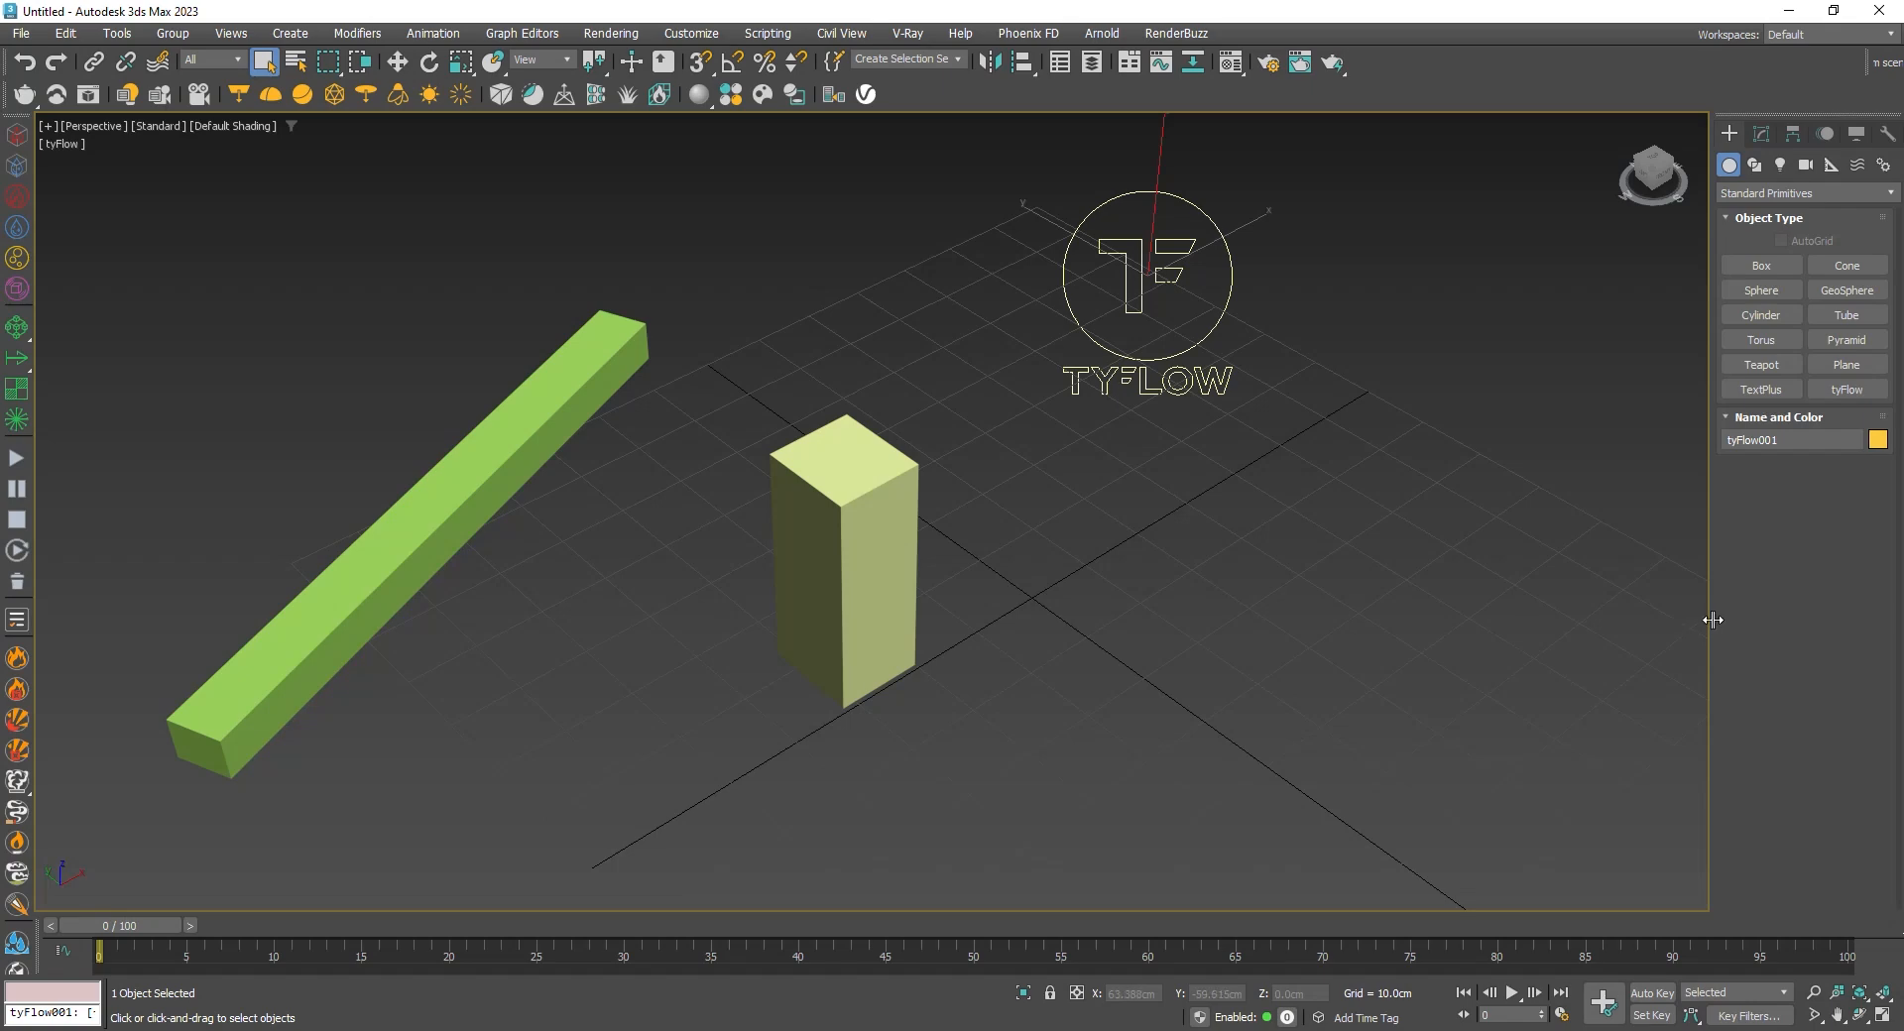
pyautogui.moveTo(1713, 620); pyautogui.dragTo(991, 555)
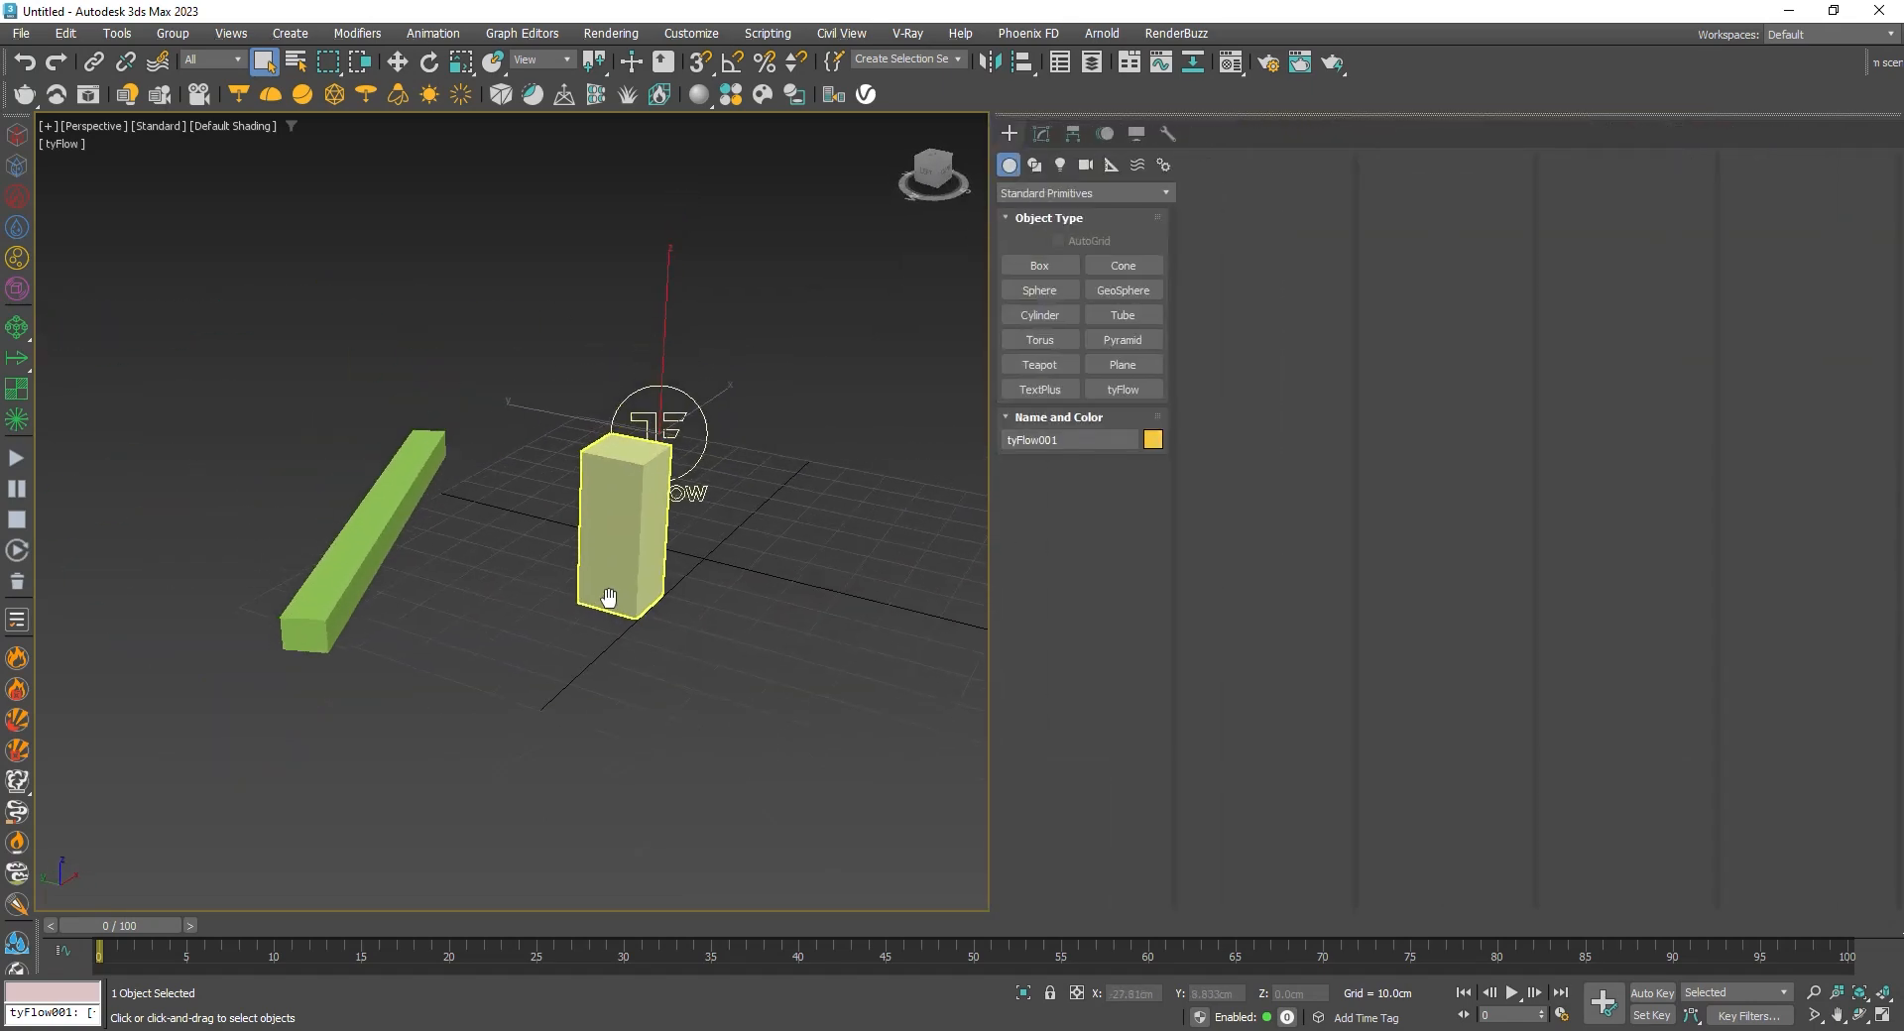
pyautogui.click(1042, 133)
pyautogui.click(1087, 431)
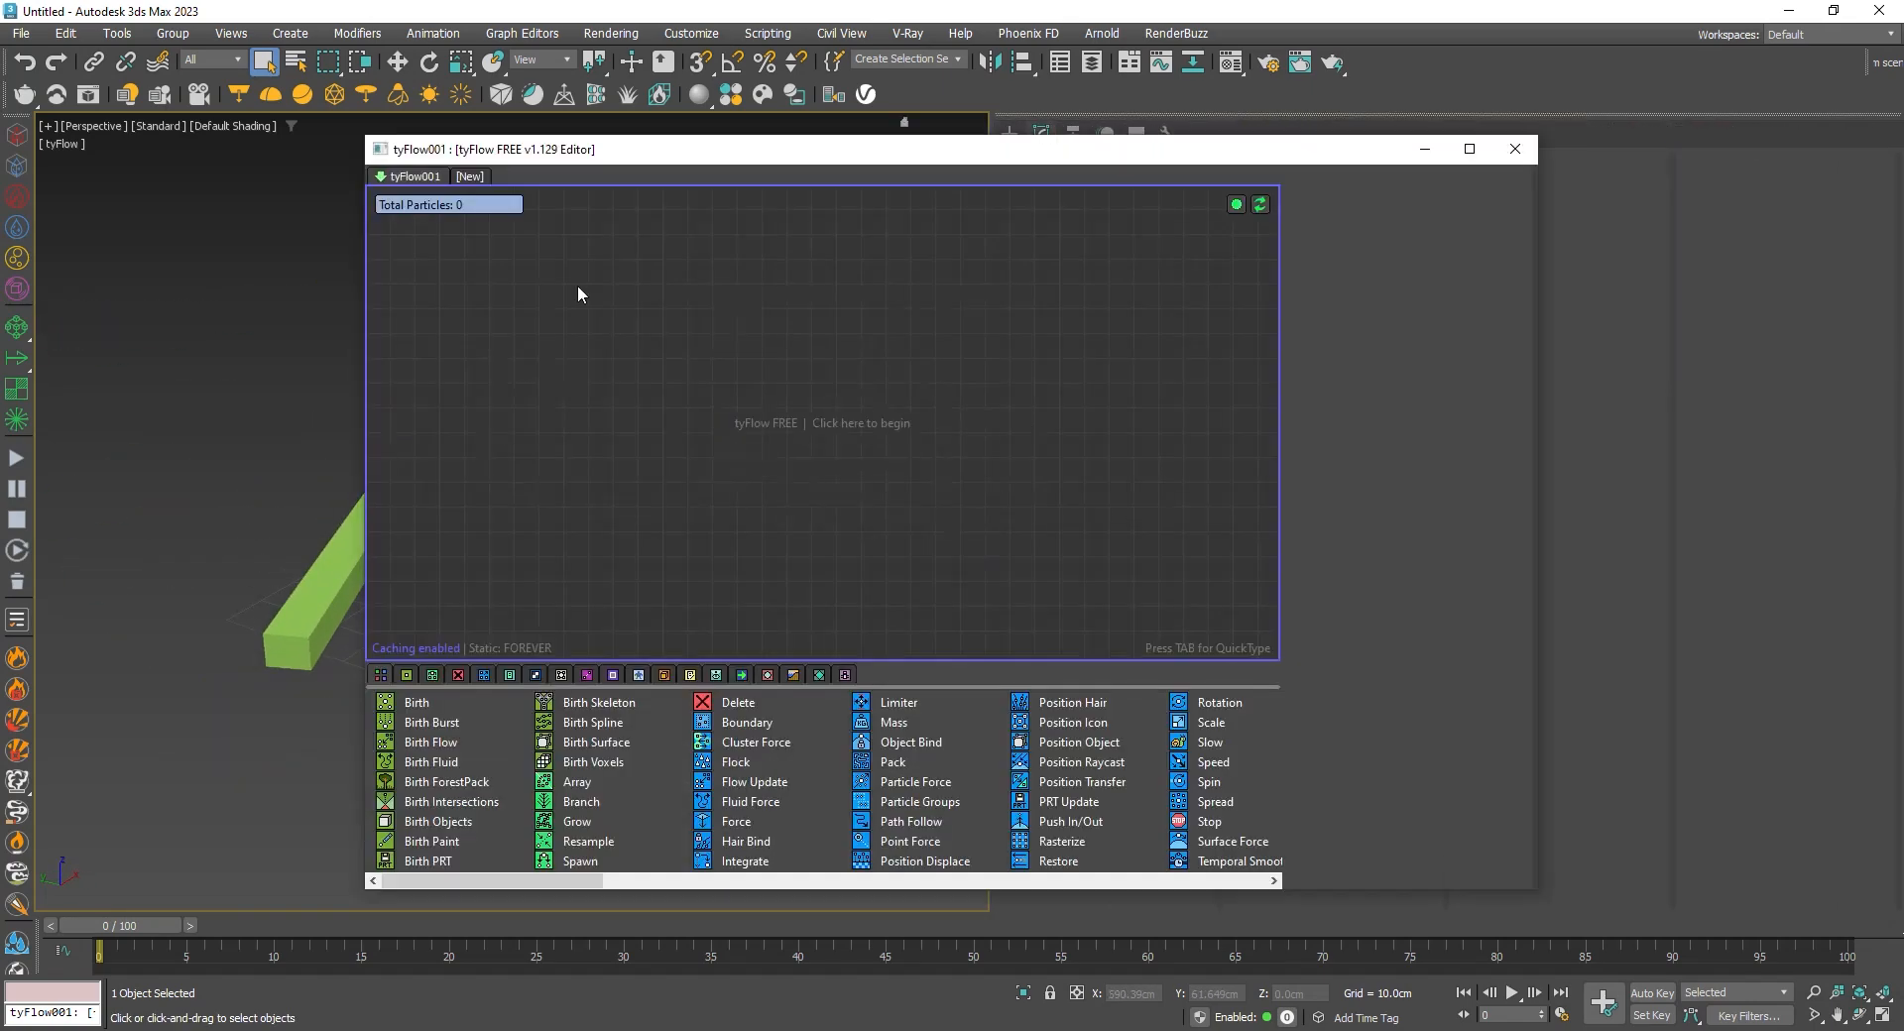
pyautogui.moveTo(362, 129); pyautogui.dragTo(658, 128)
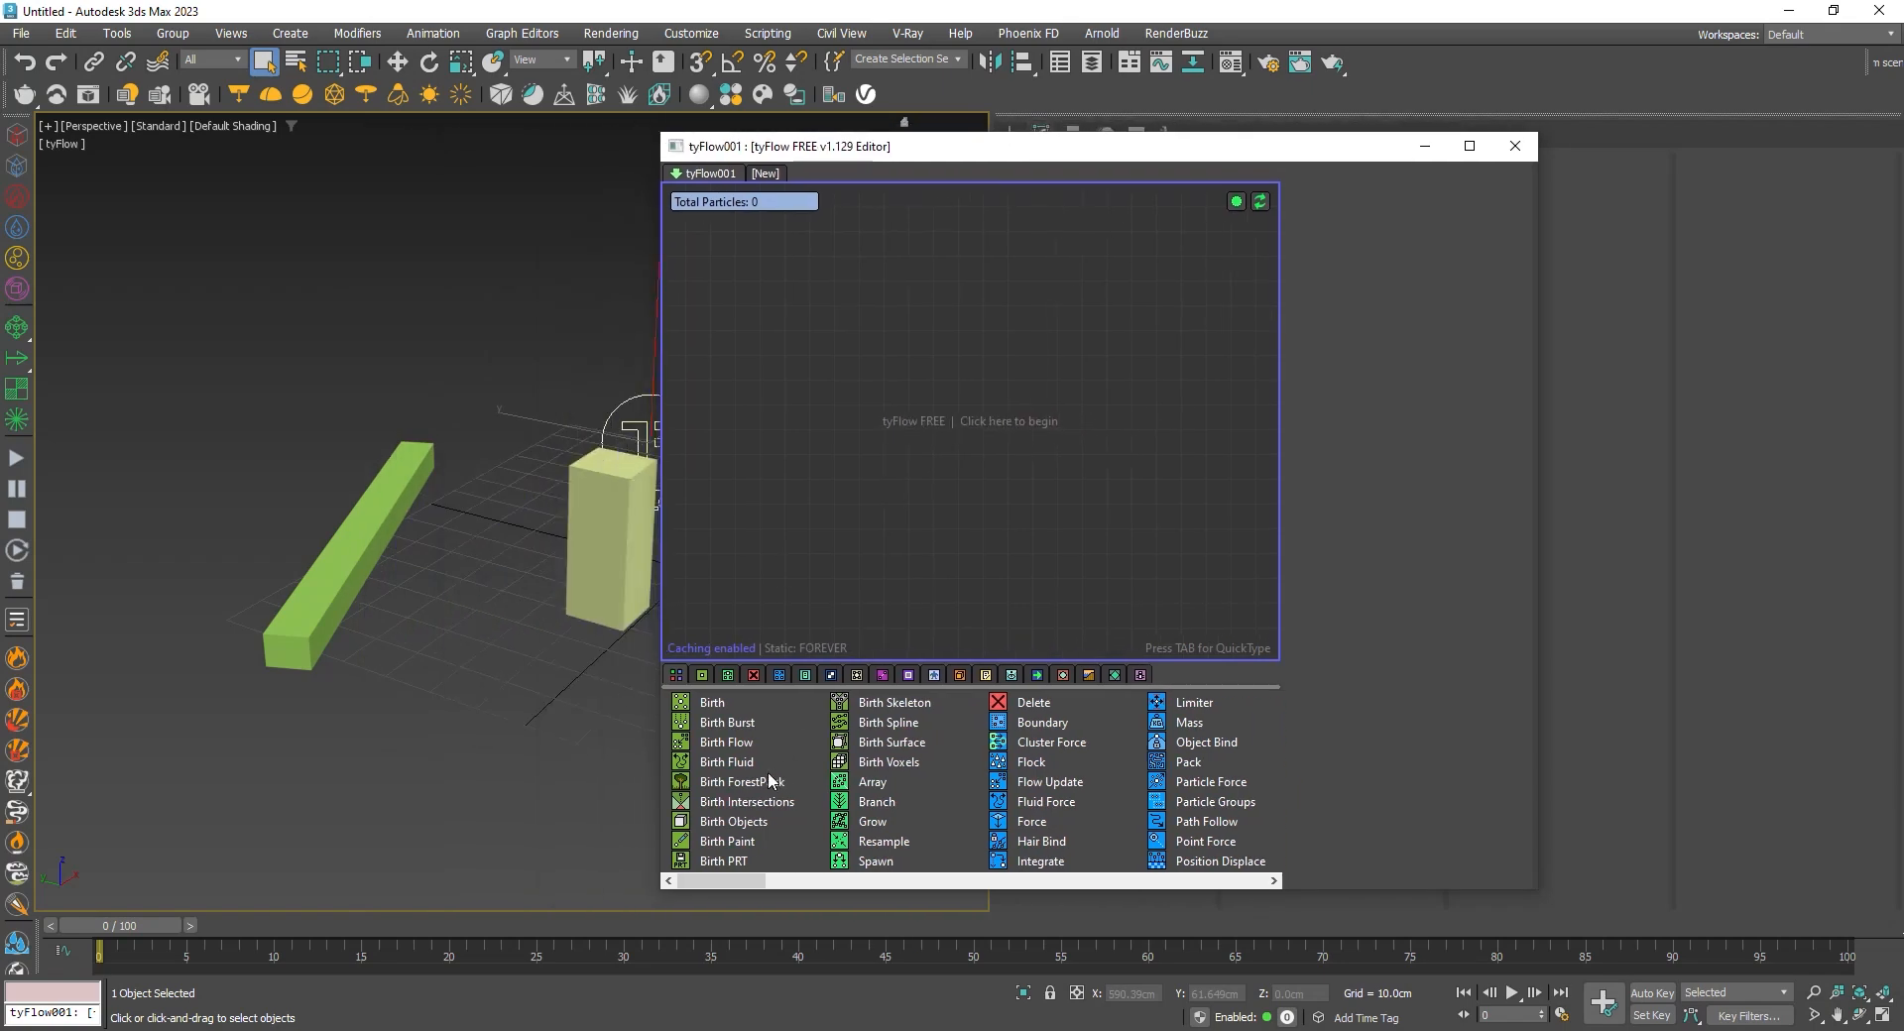
# - Add a Birth Objects operator as a new event and pick the upright box as its source object
pyautogui.moveTo(721, 822); pyautogui.dragTo(762, 230)
pyautogui.moveTo(848, 147); pyautogui.dragTo(1122, 145)
pyautogui.click(1639, 410)
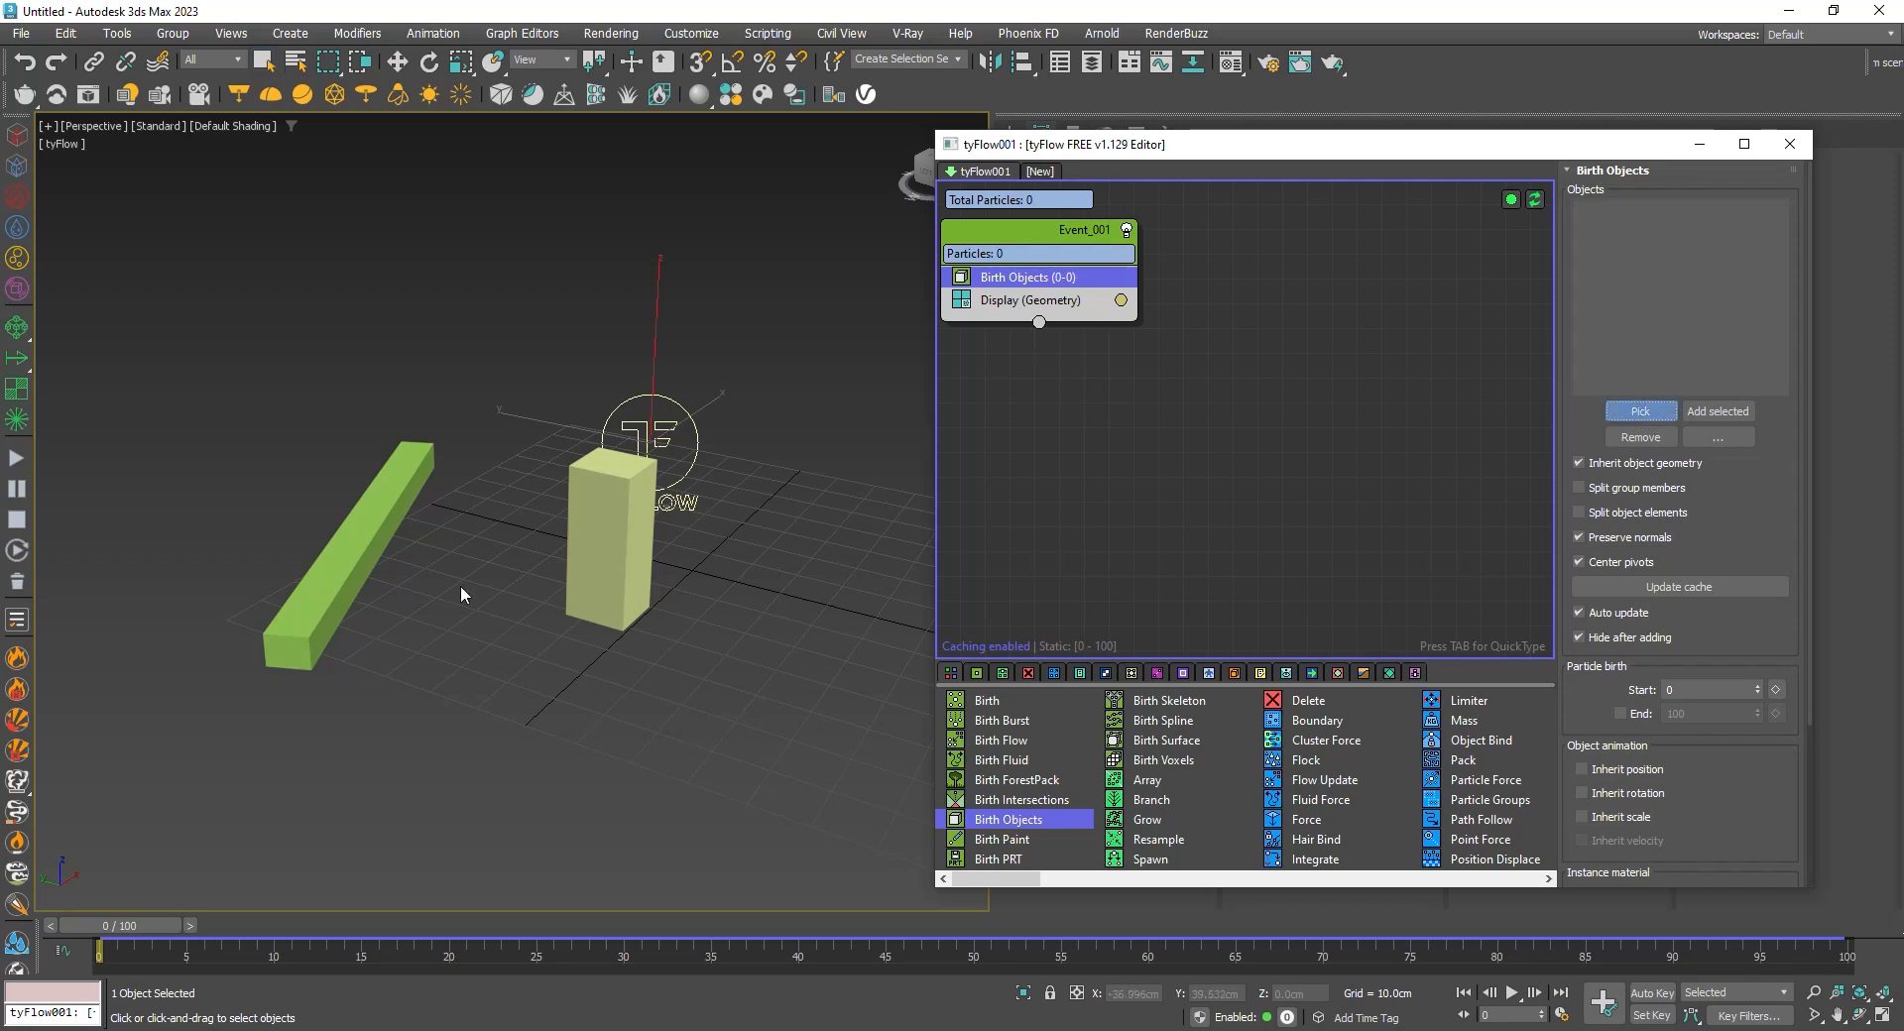
pyautogui.click(610, 567)
# - Add a PhysX Shape operator to the event below Birth Objects
pyautogui.press('Tab')
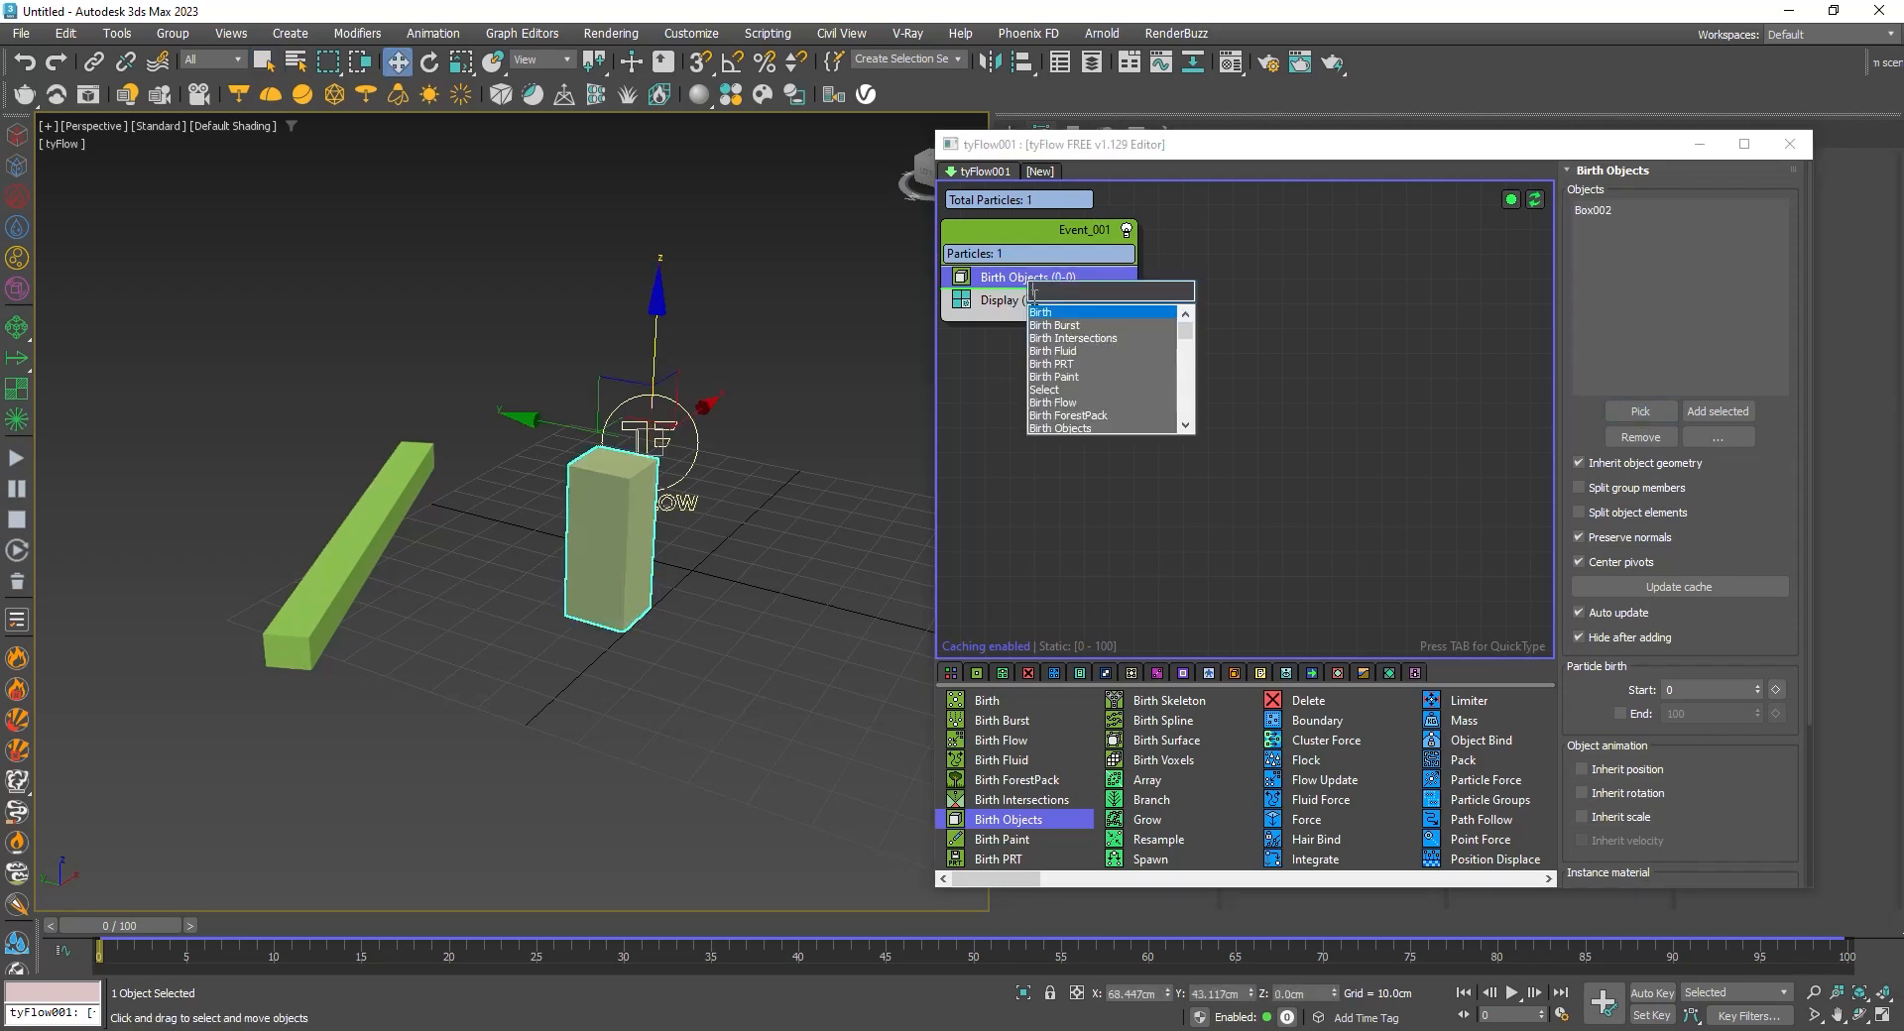
pyautogui.write('phy')
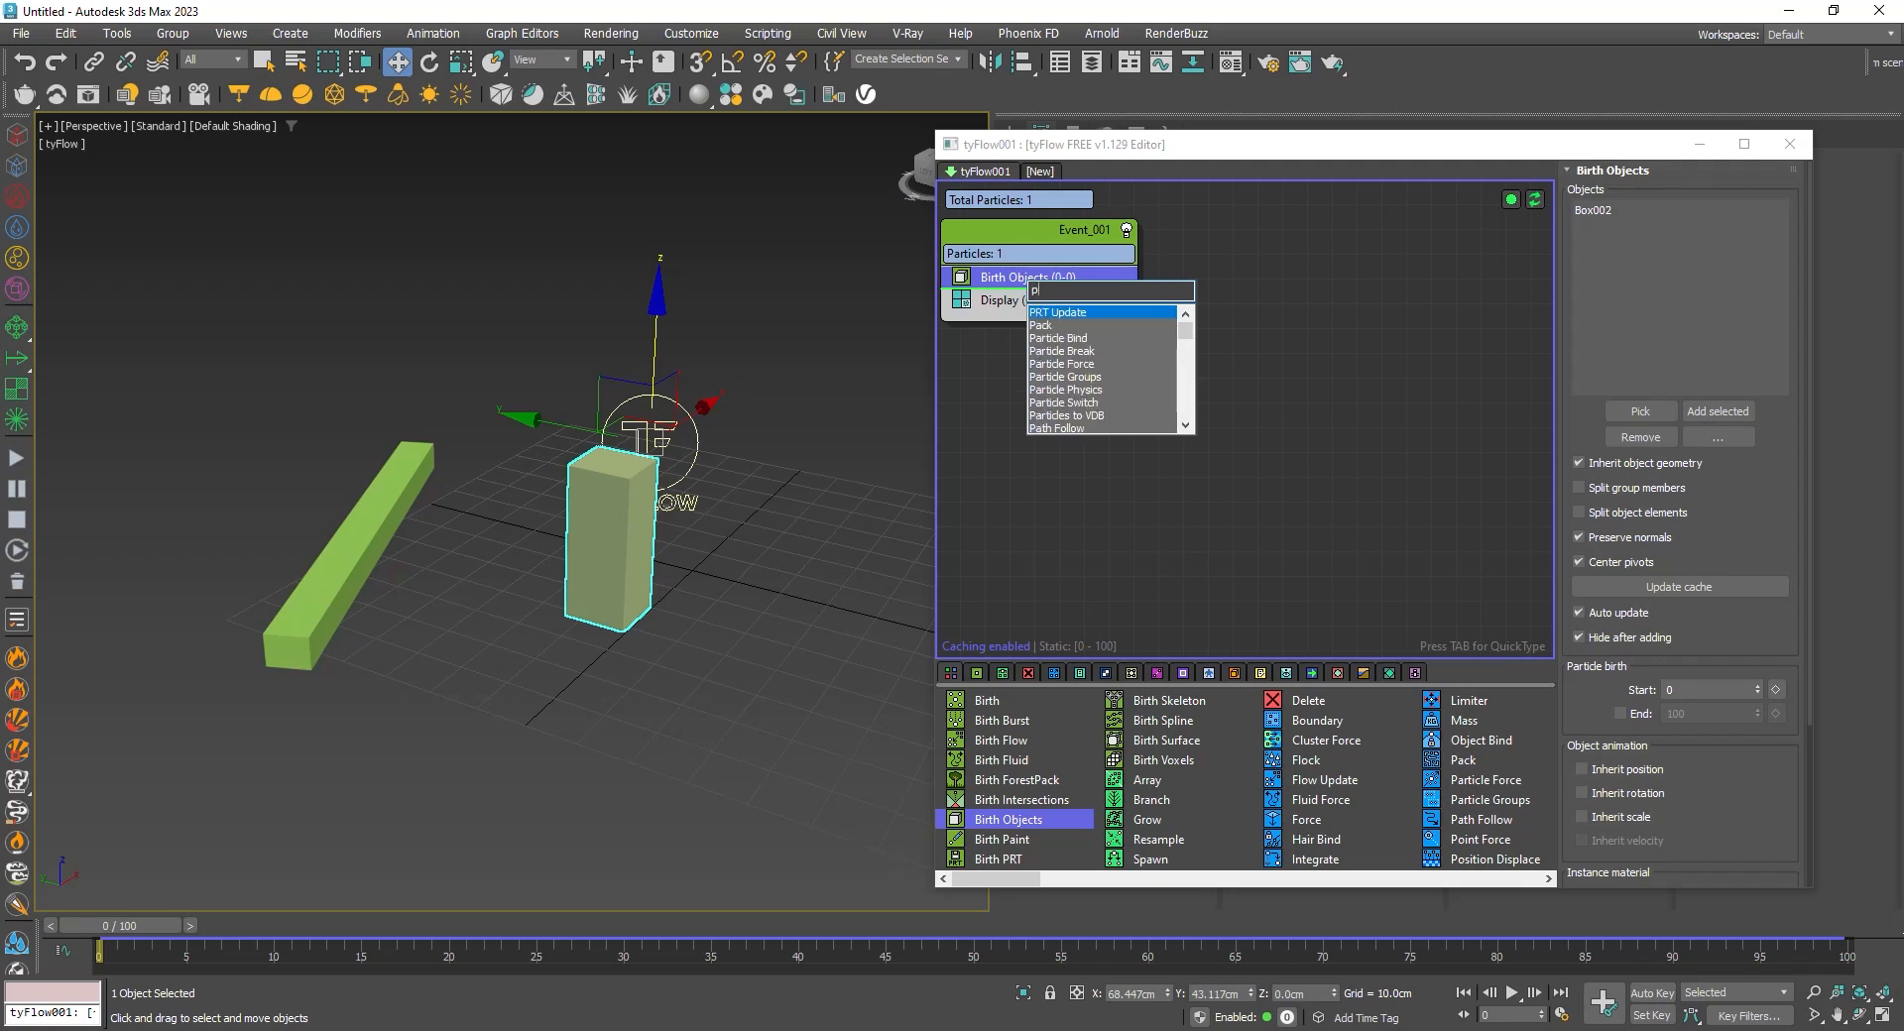
pyautogui.click(1101, 378)
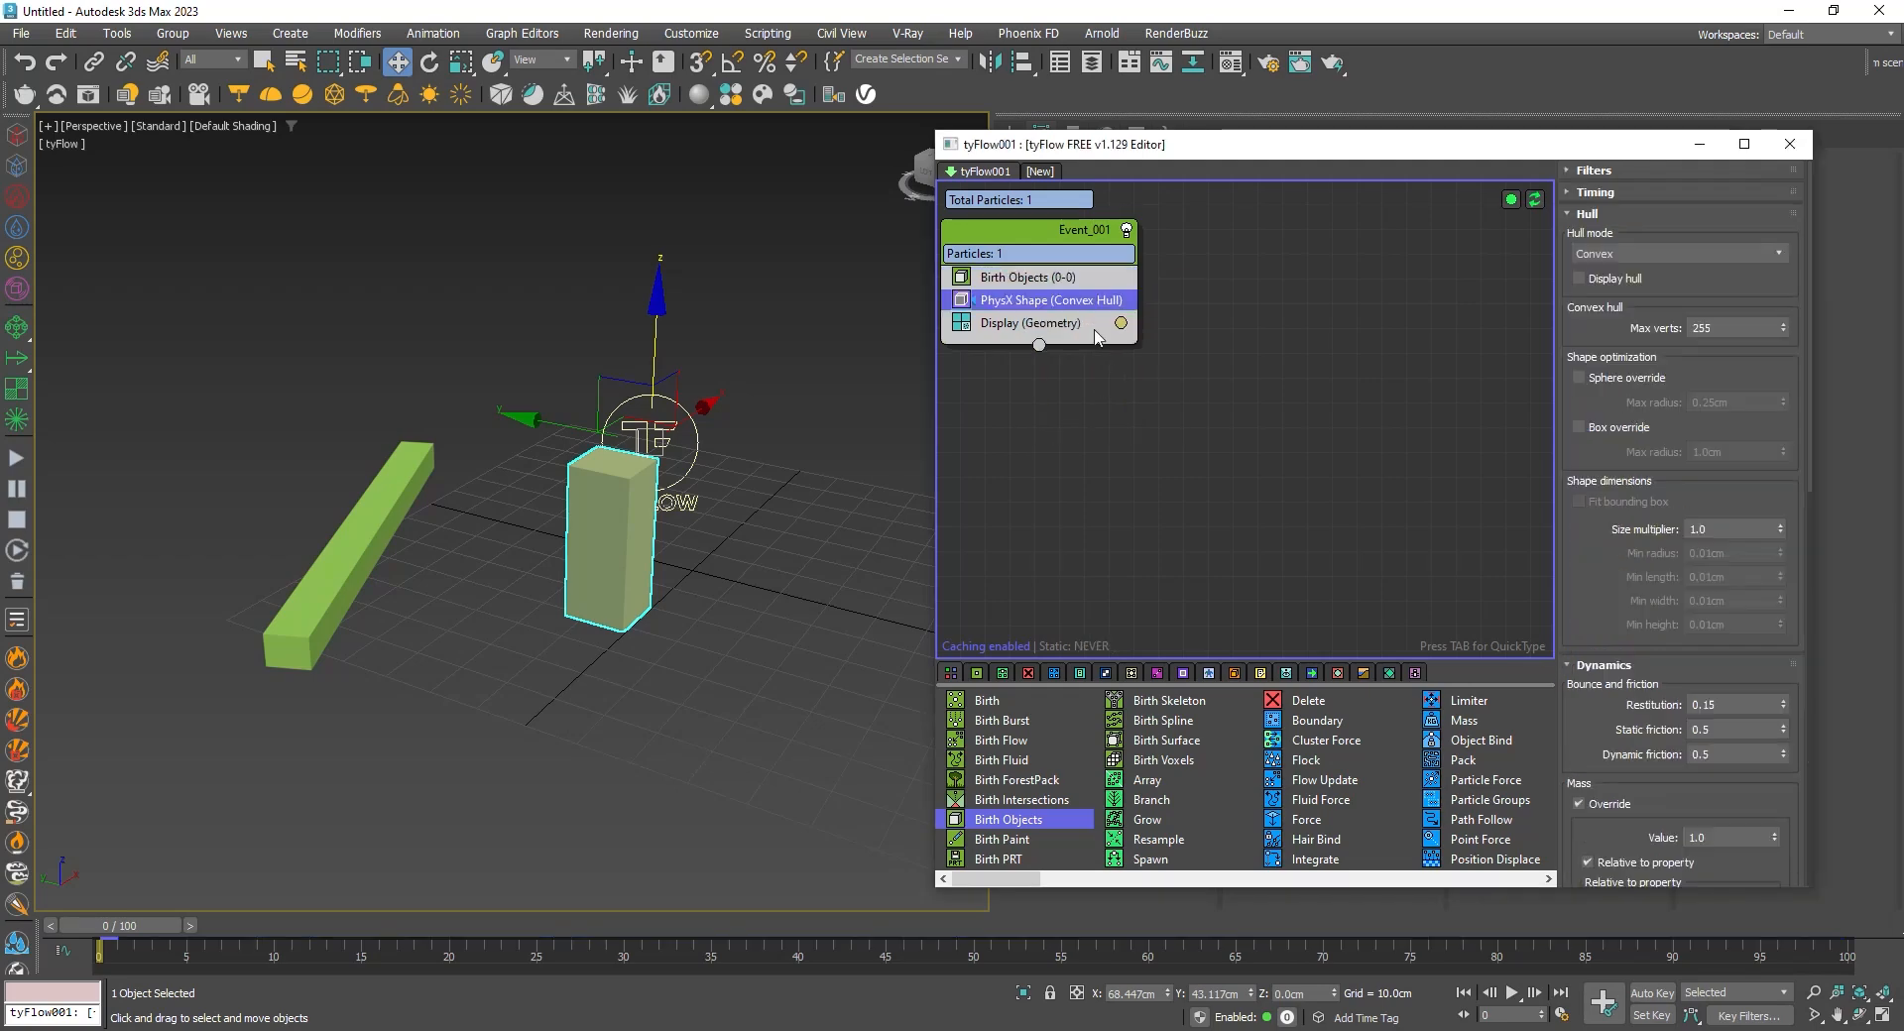
pyautogui.press('Tab')
pyautogui.write('coll')
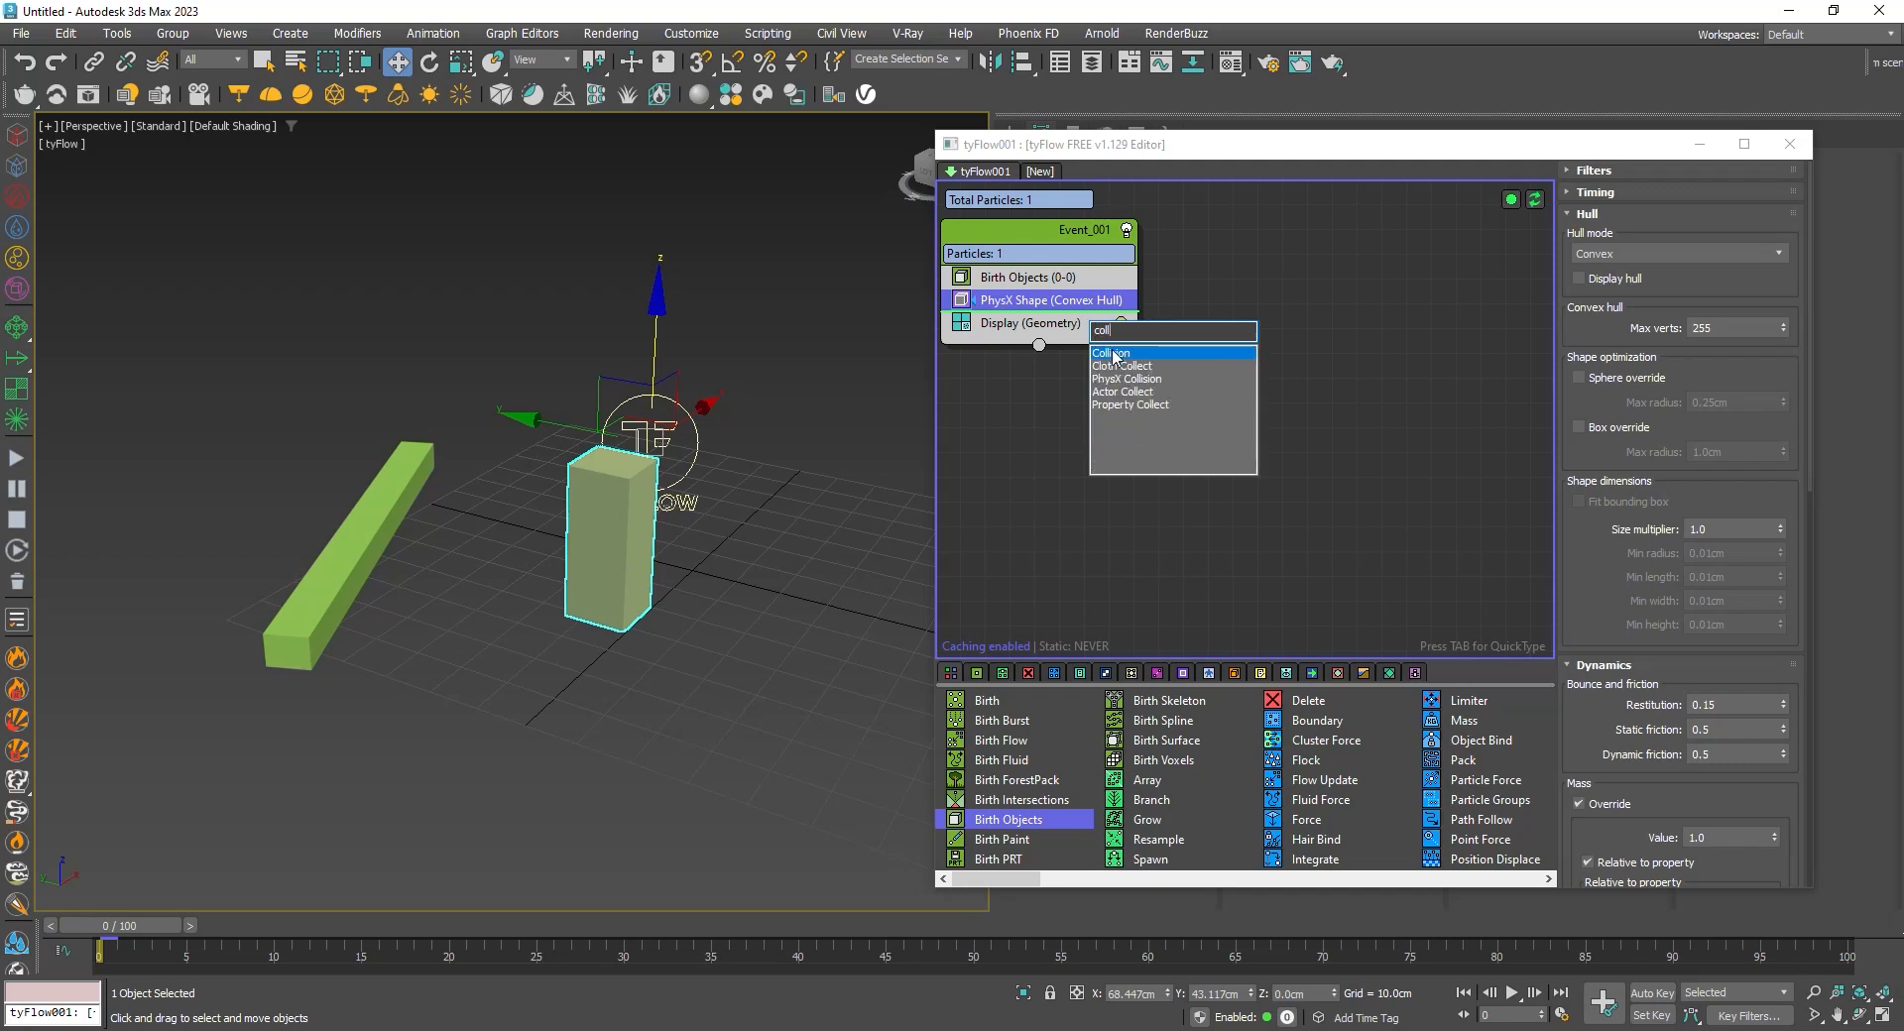
pyautogui.click(1112, 353)
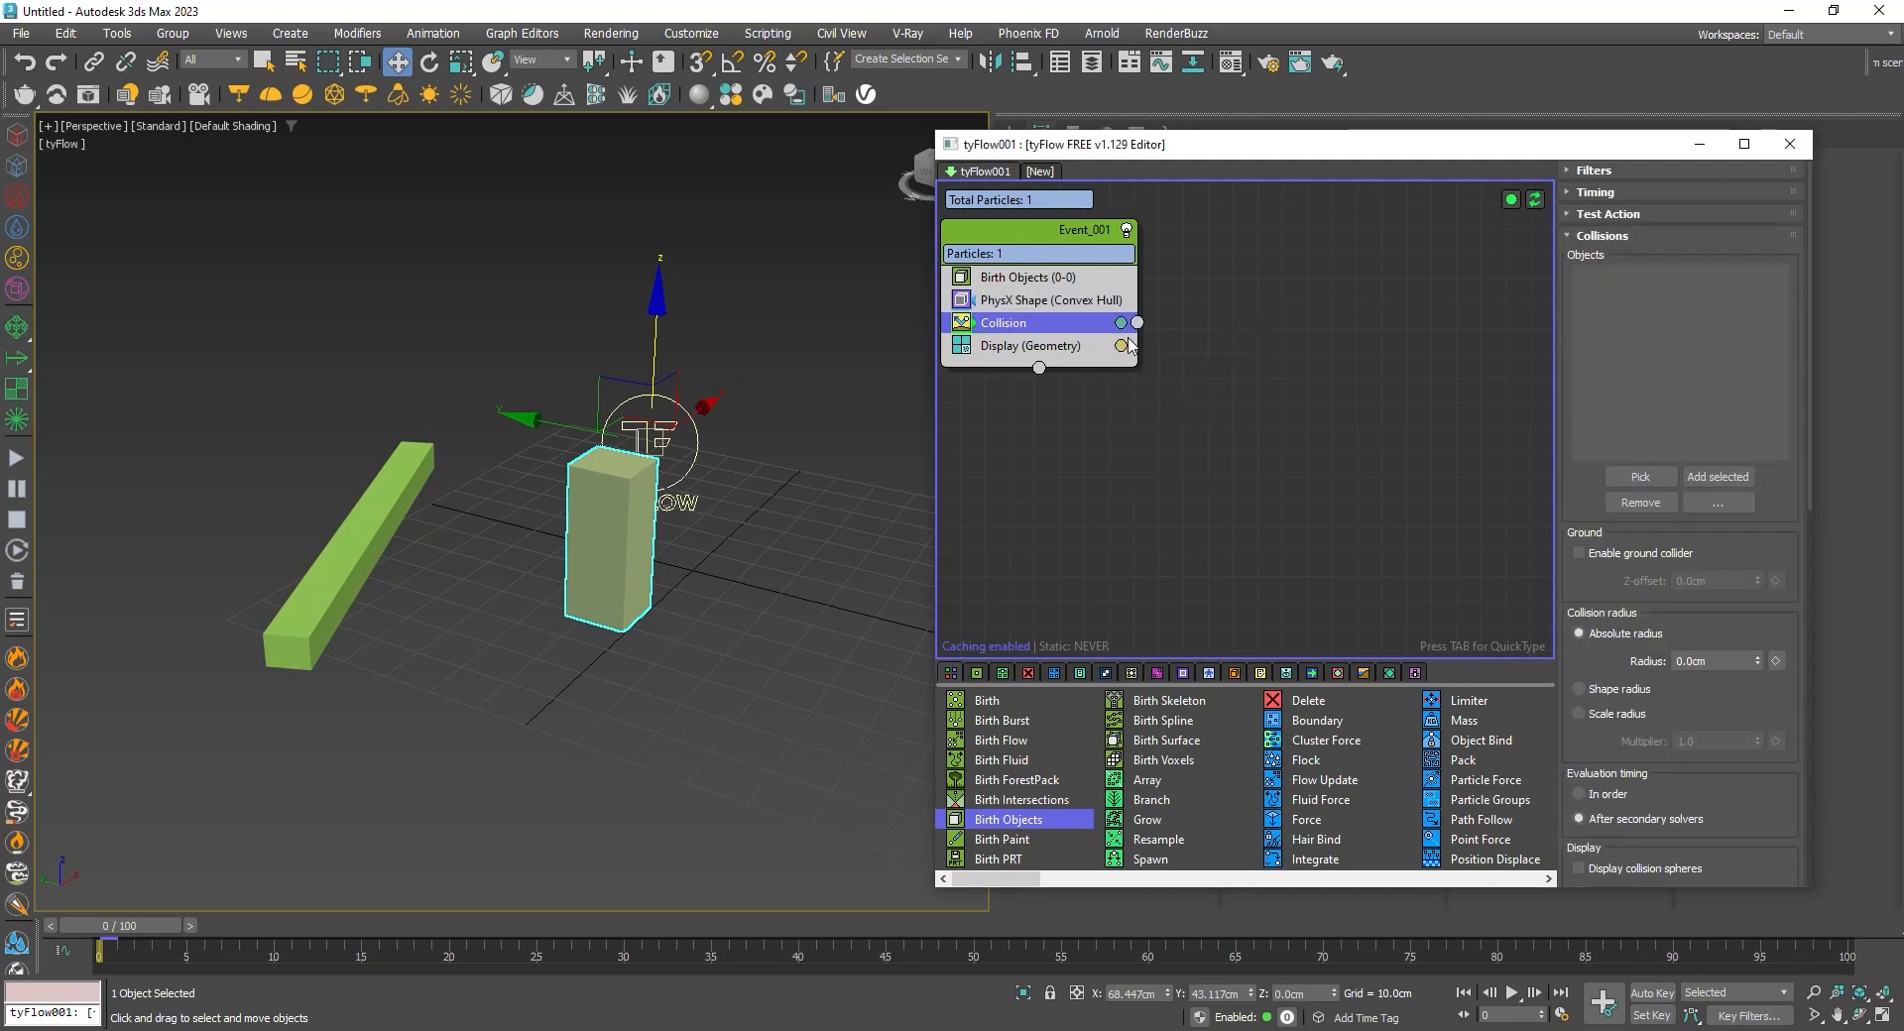
pyautogui.rightClick(1099, 325)
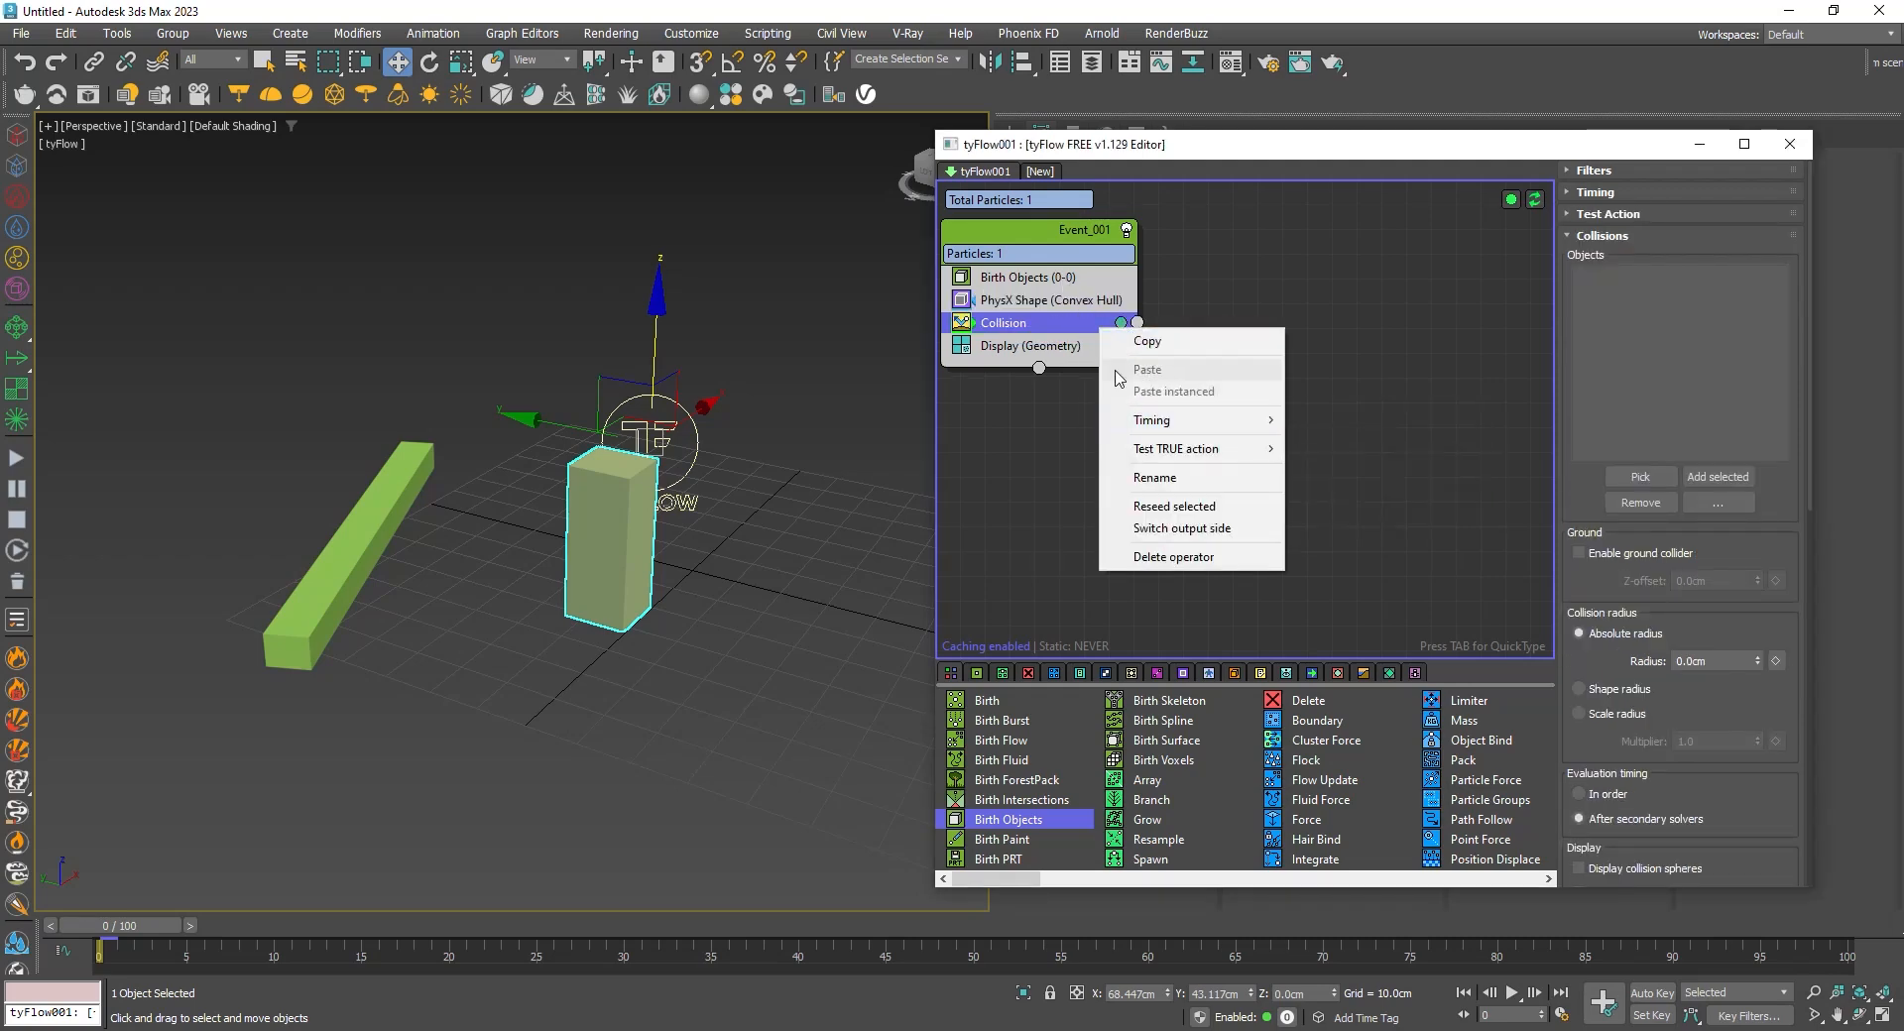
pyautogui.press('Escape')
pyautogui.press('Delete')
# - Add a PhysX Collision operator with the long green beam as collider, and preview the impact
pyautogui.click(1011, 325)
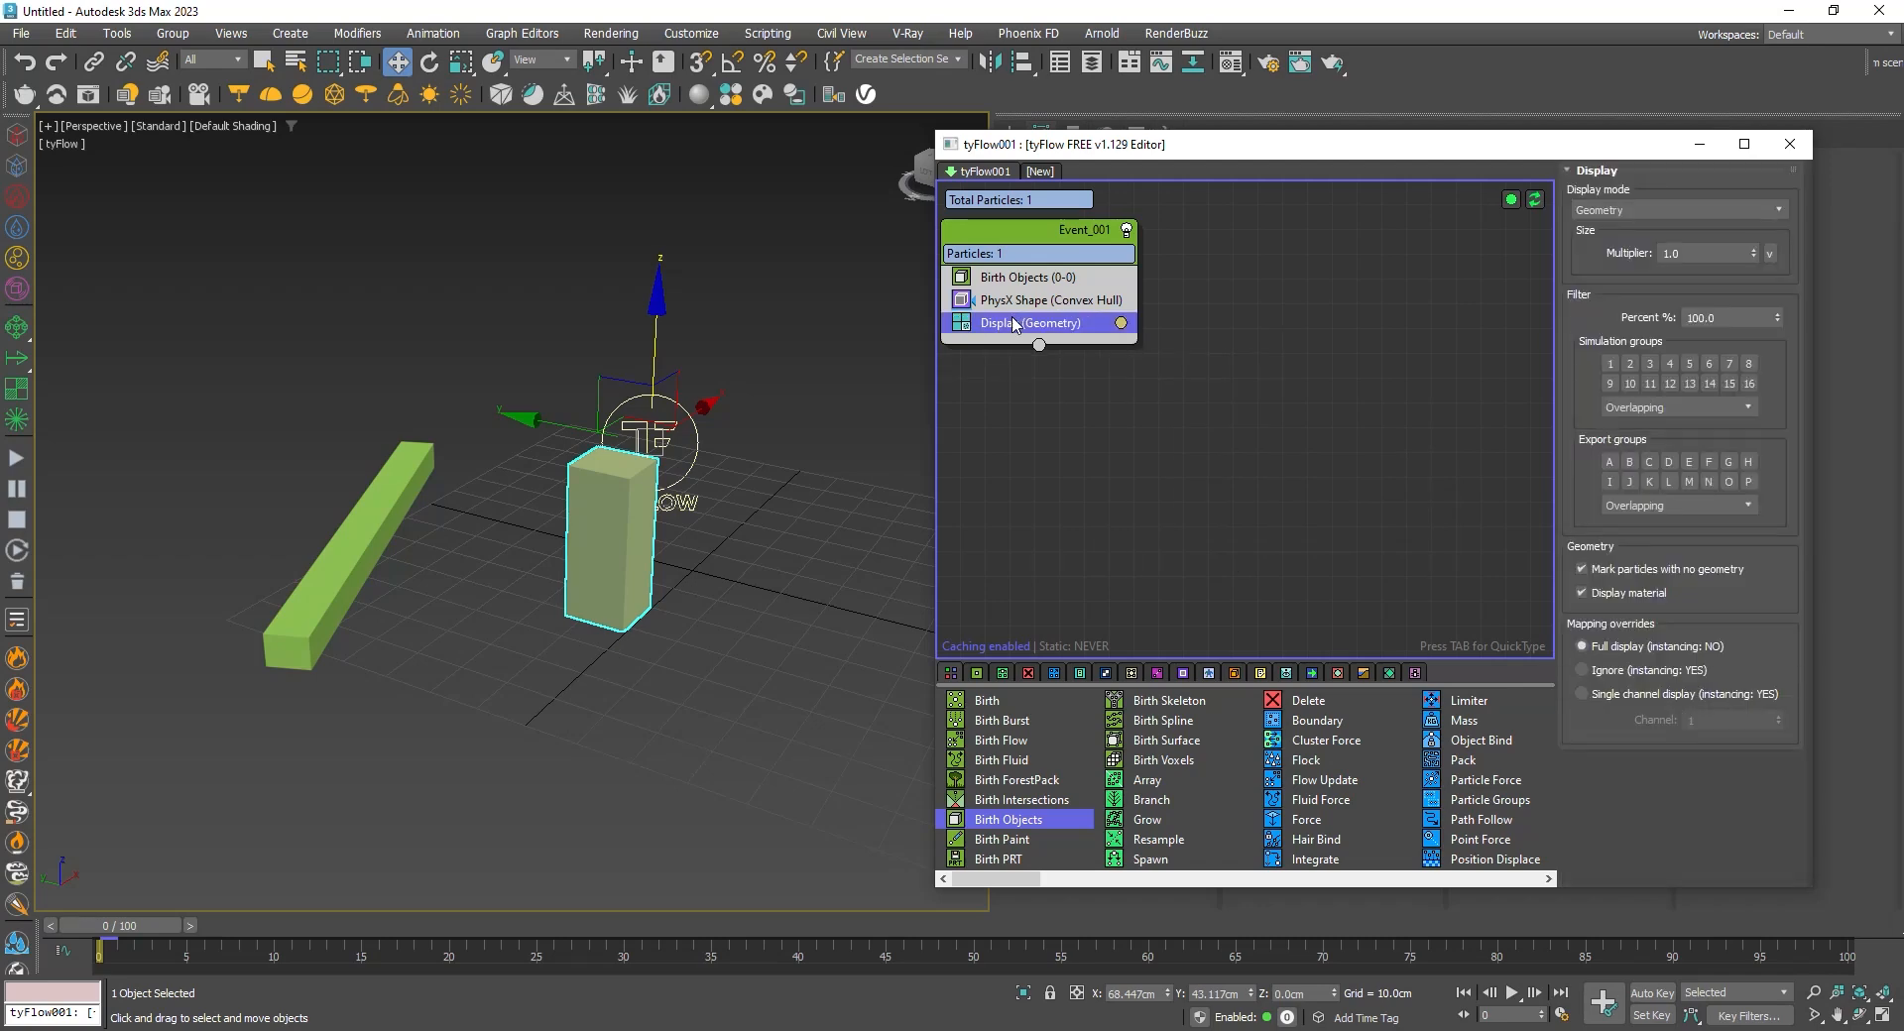
pyautogui.press('Tab')
pyautogui.write('phya')
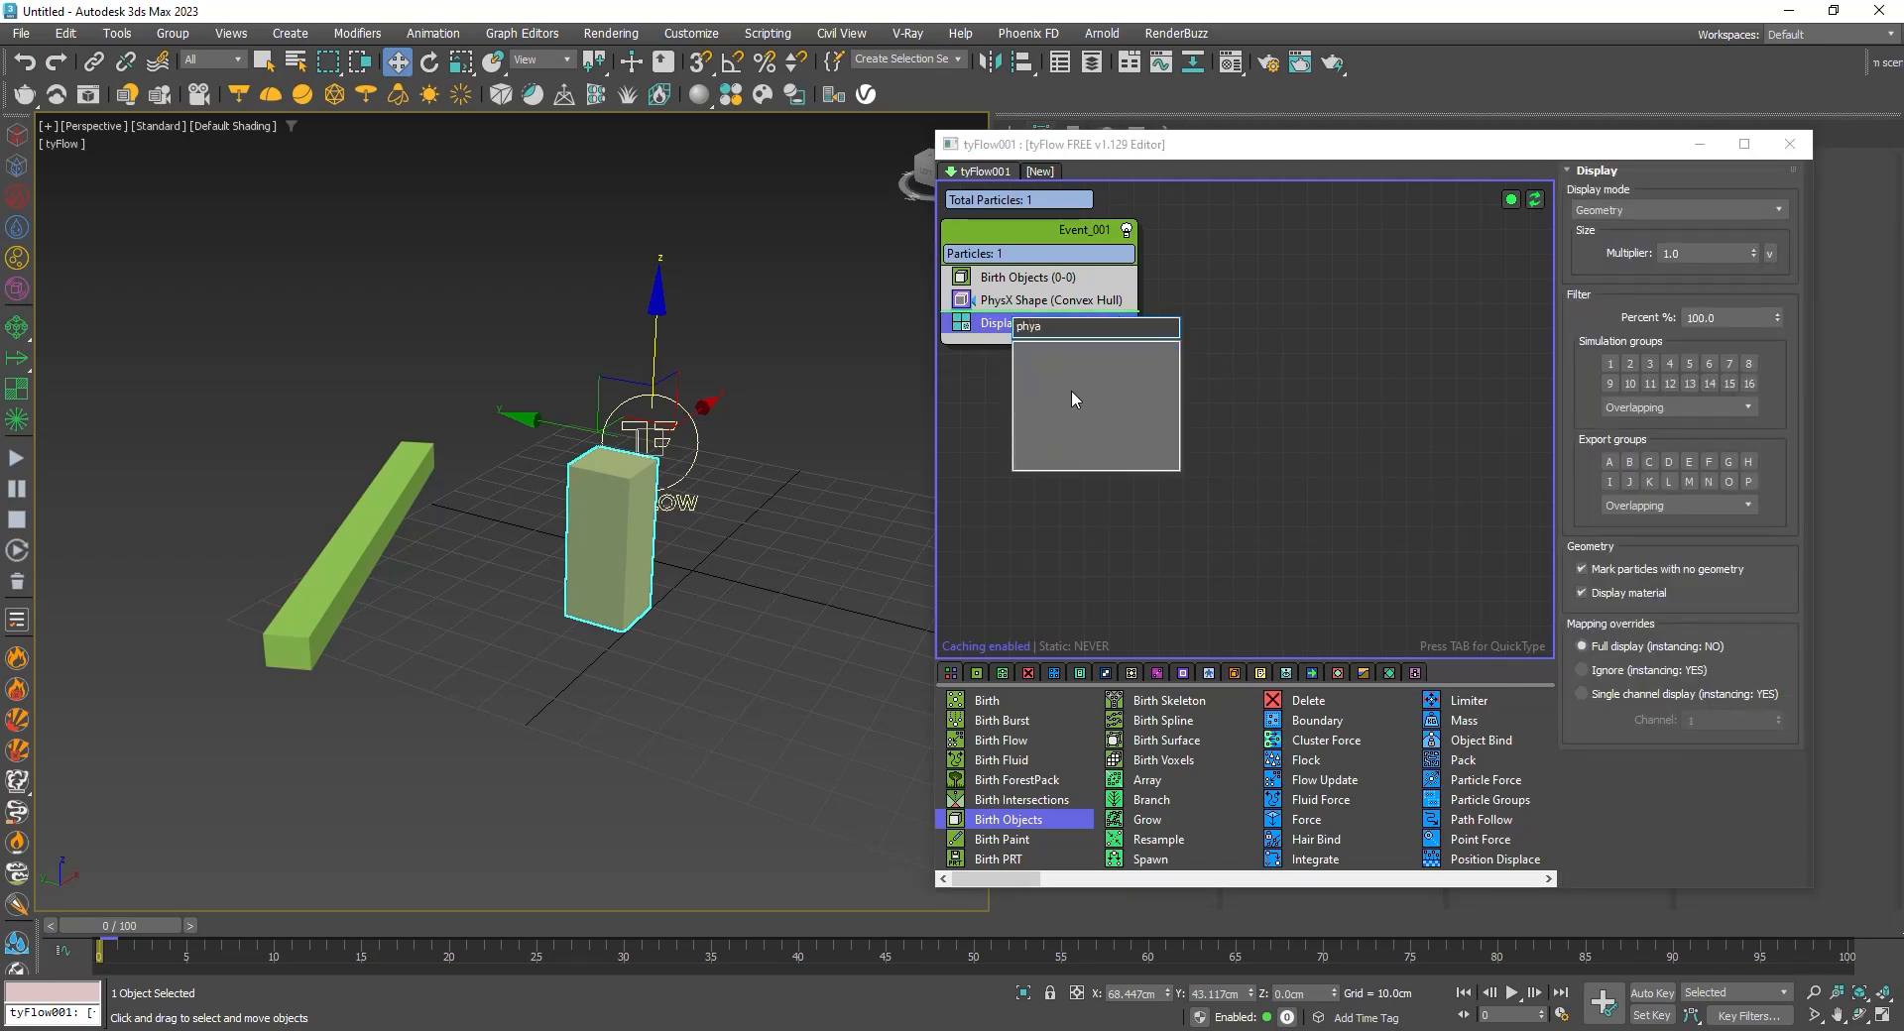
pyautogui.press('BackSpace')
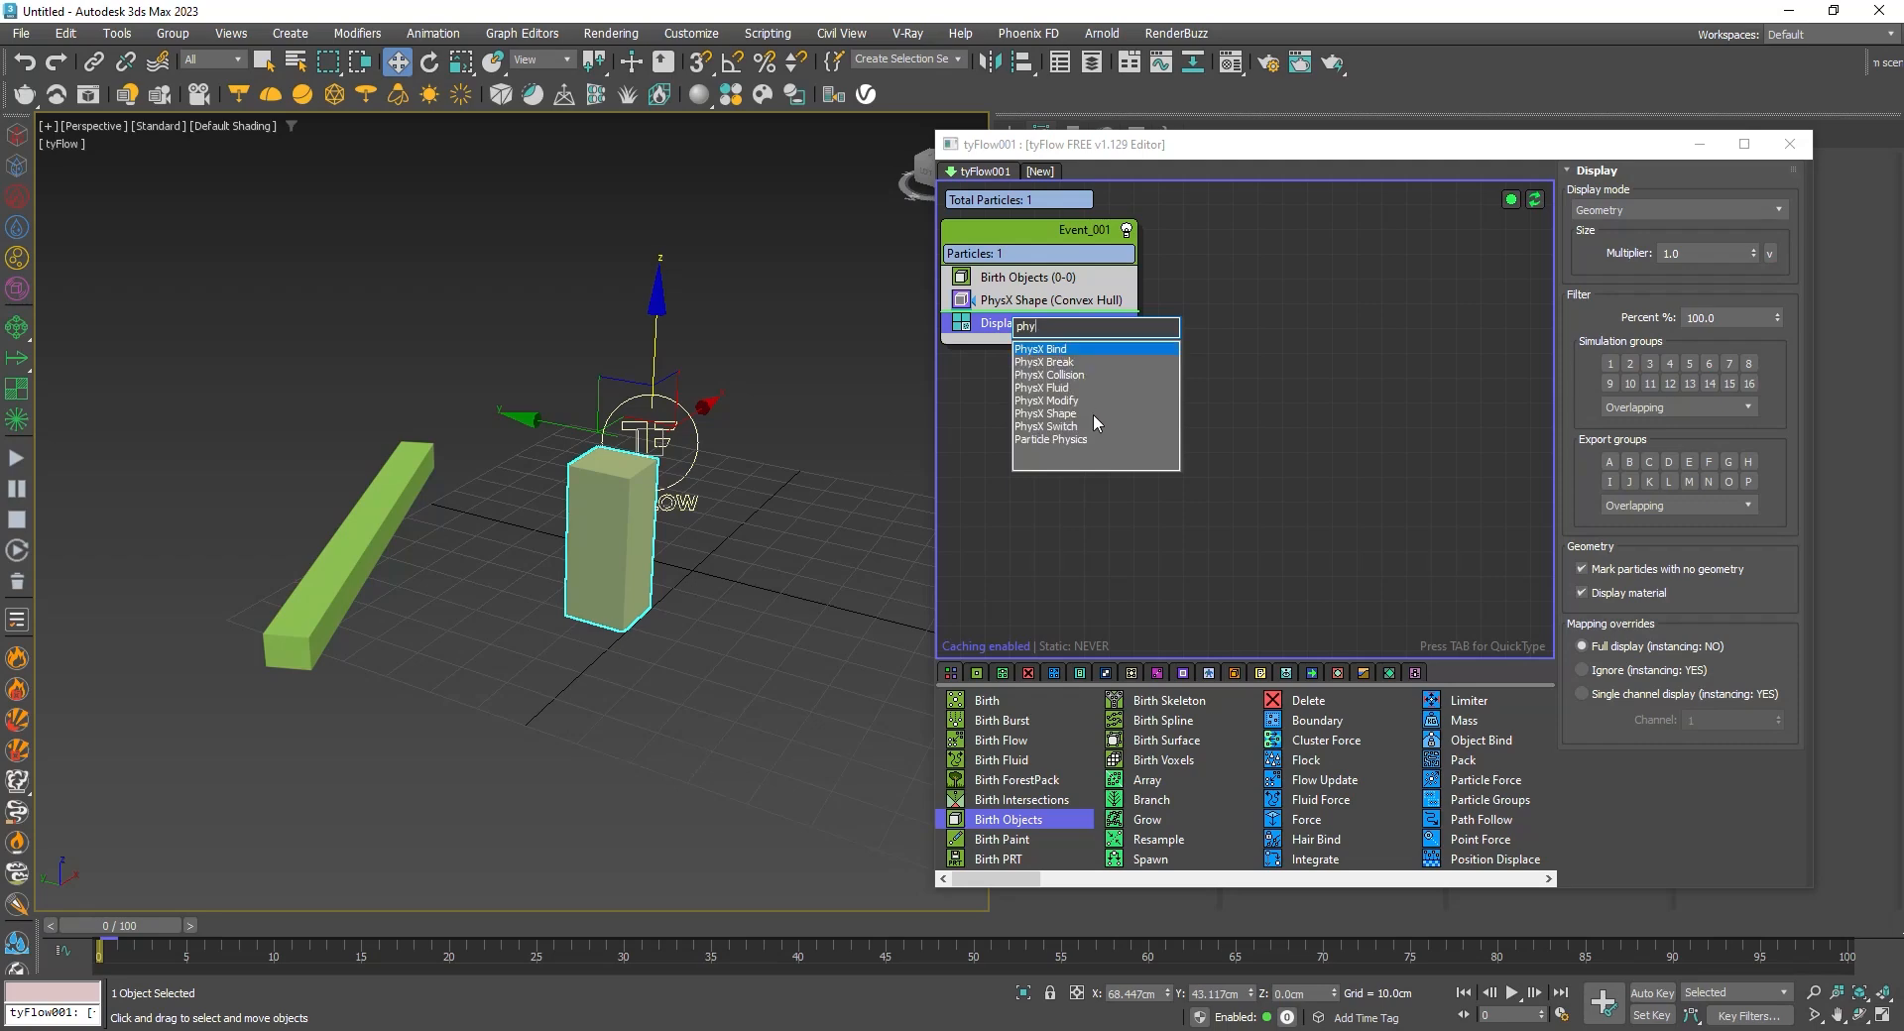
pyautogui.click(1085, 375)
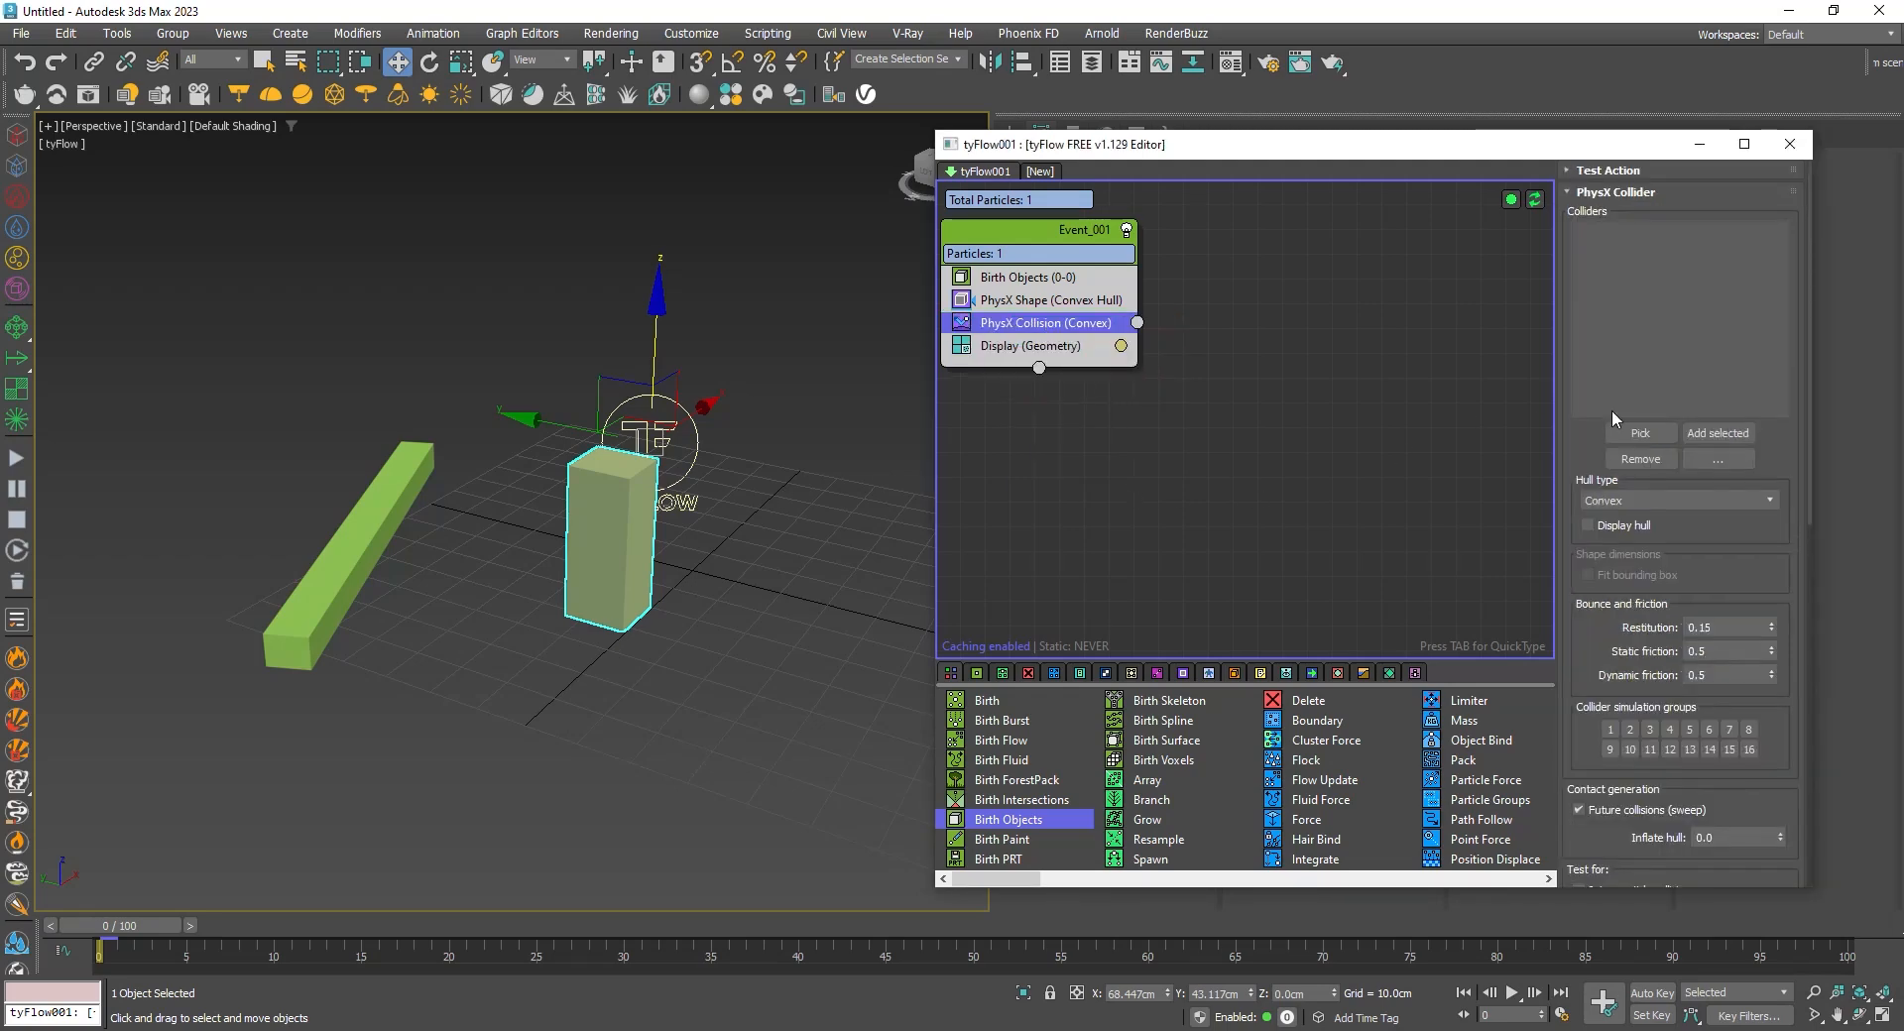
pyautogui.click(347, 555)
pyautogui.moveTo(118, 914); pyautogui.dragTo(357, 846)
pyautogui.press('Home')
pyautogui.press('w')
# - Insert a Voronoi Fracture operator between Birth Objects and PhysX Shape in the event
pyautogui.moveTo(1057, 259); pyautogui.dragTo(1083, 267)
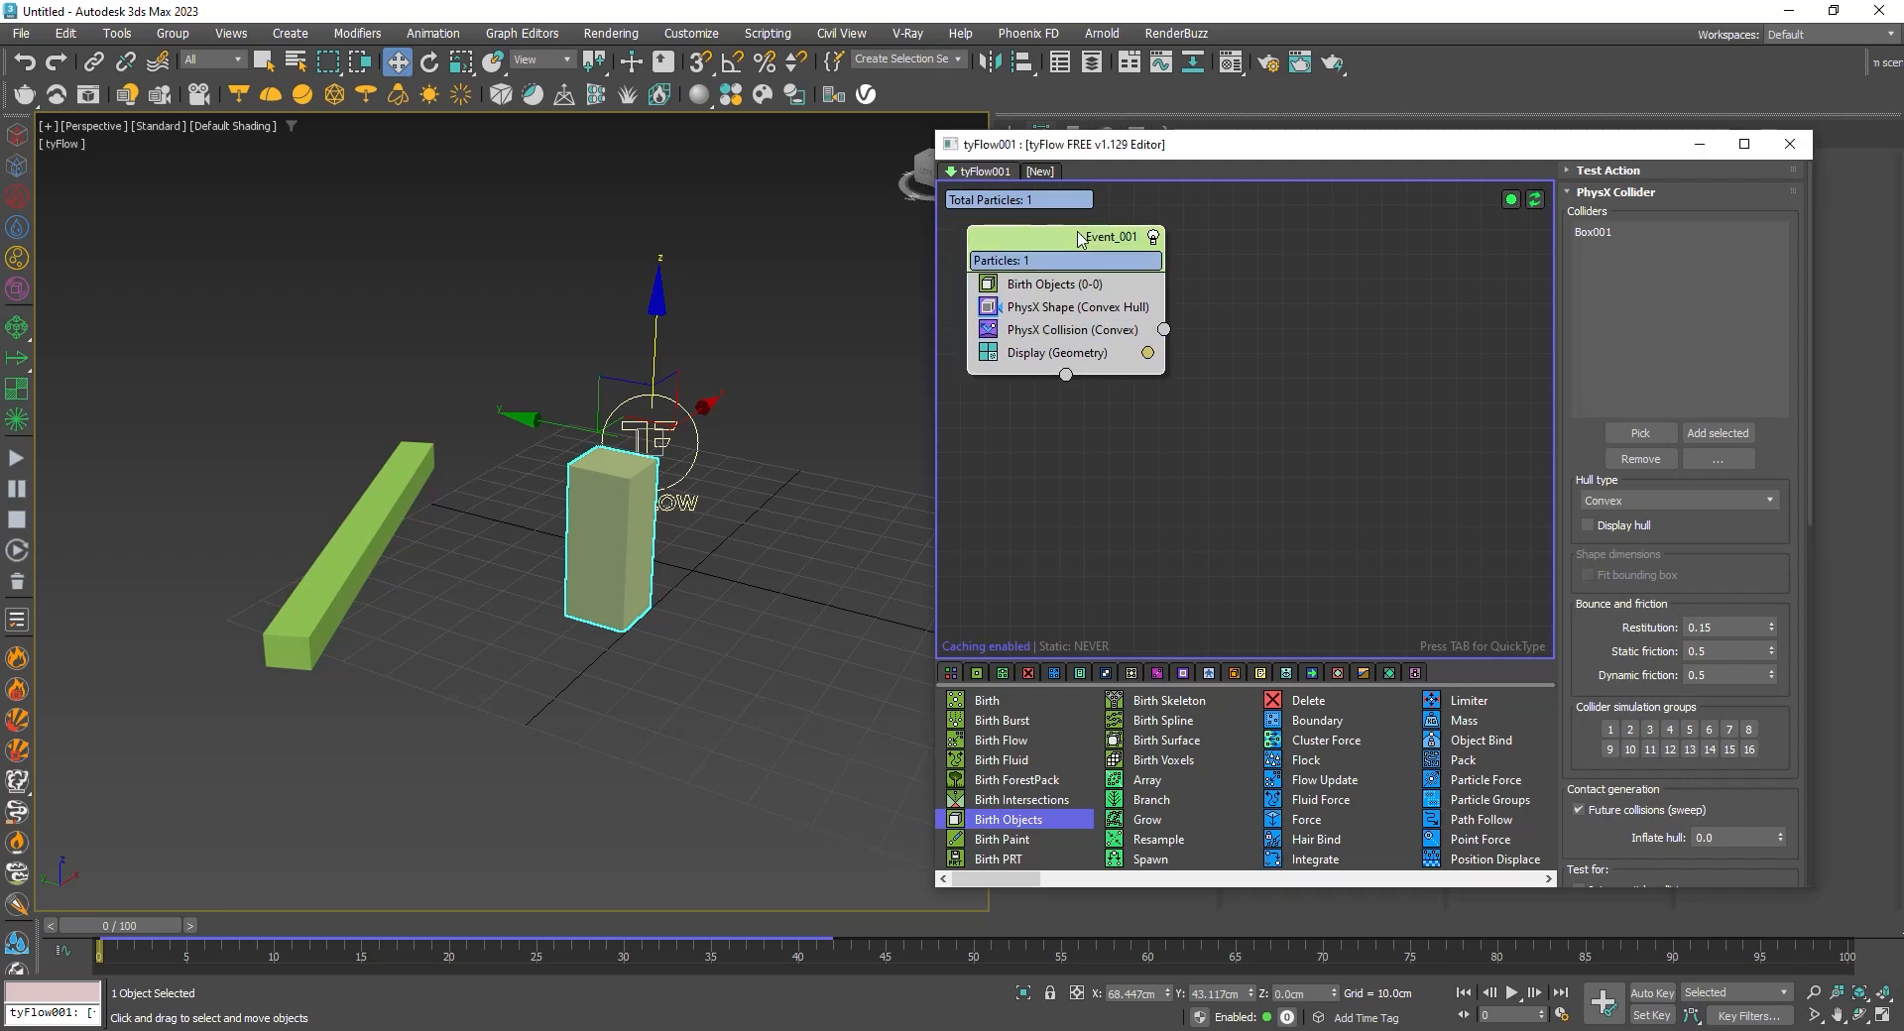
pyautogui.click(1057, 317)
pyautogui.press('Tab')
pyautogui.write('vor')
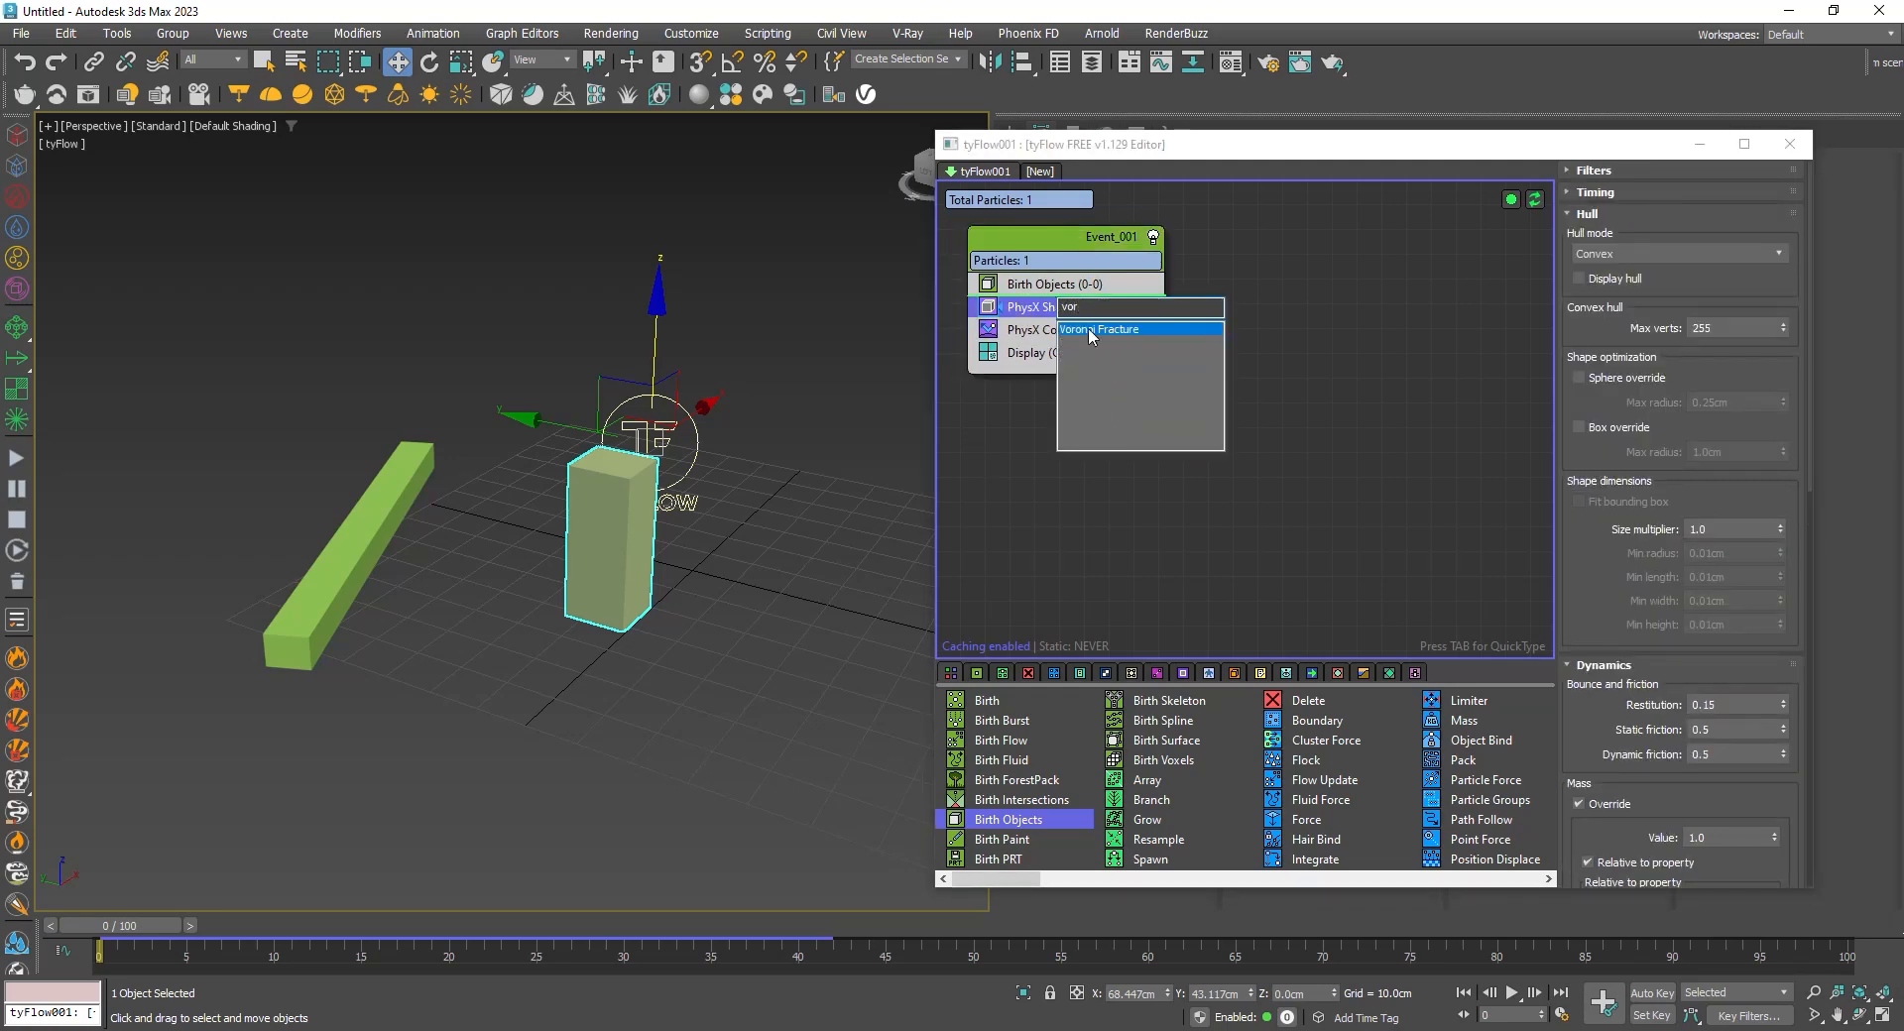
pyautogui.press('Return')
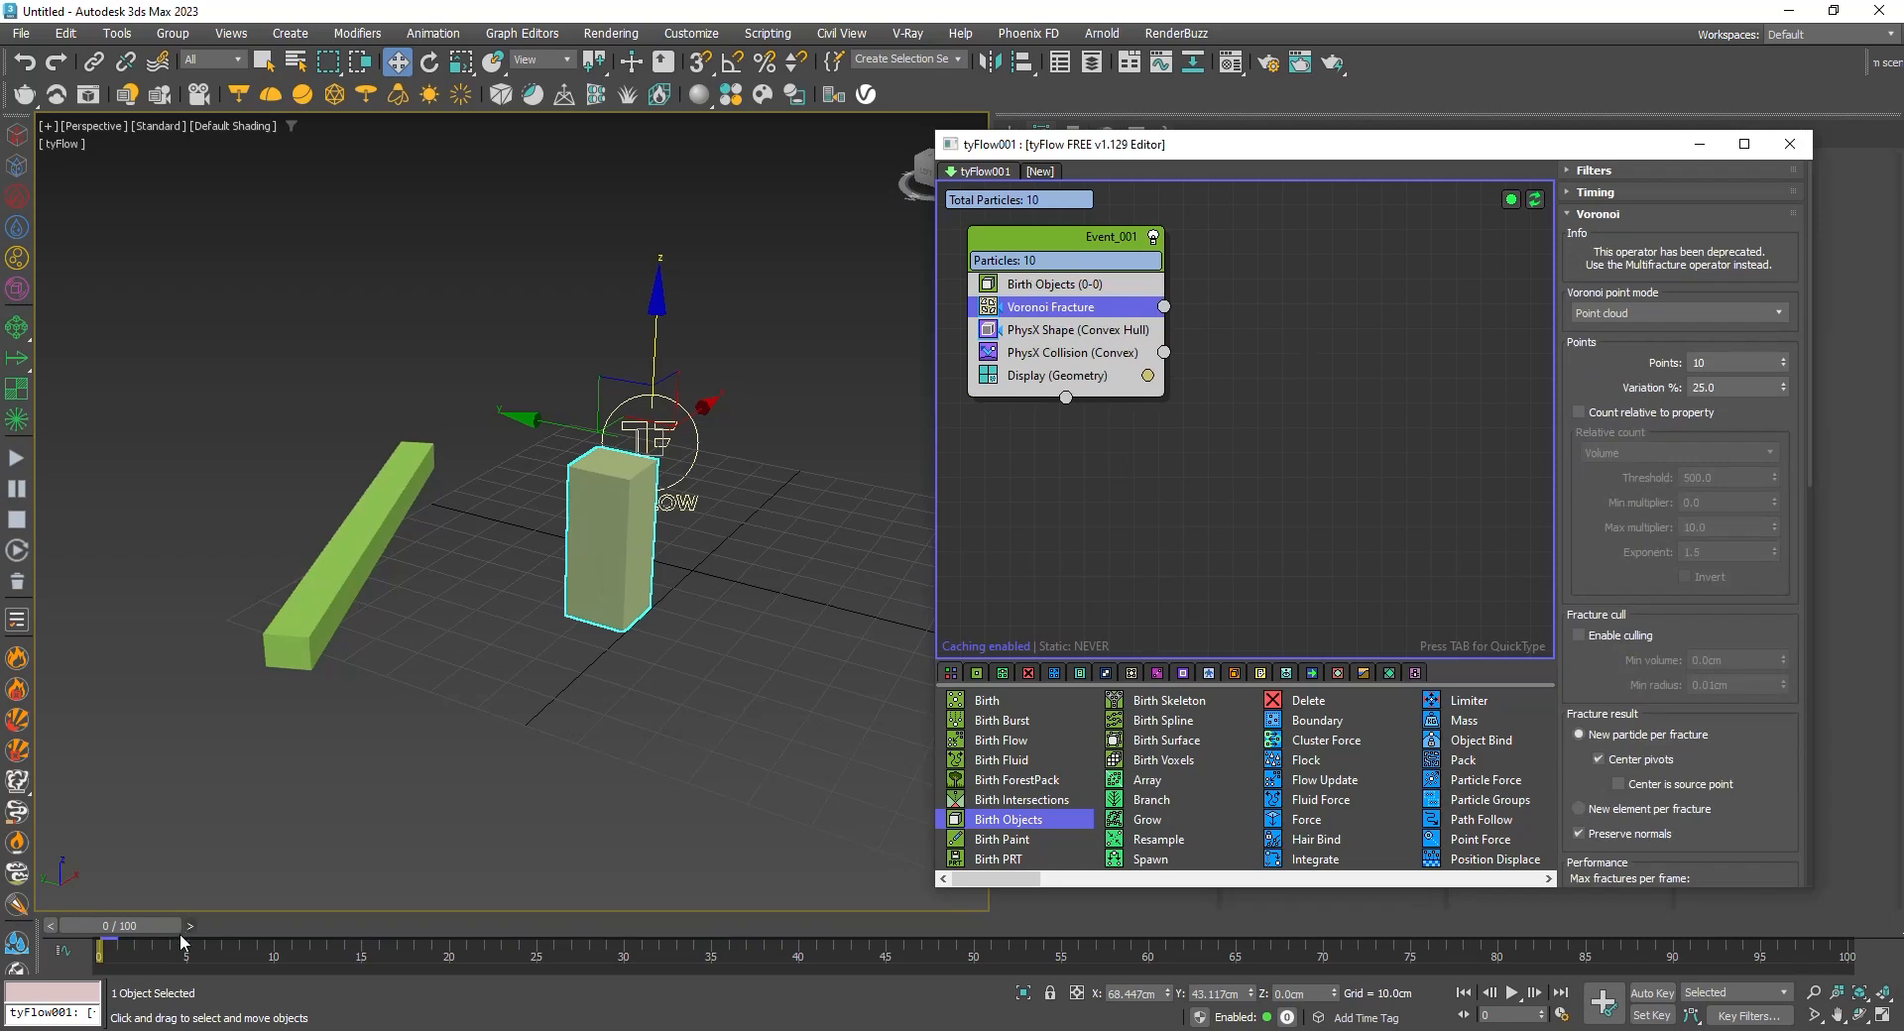
# - Set the Voronoi Fracture points to 100 and preview the fractured box over the first frames
pyautogui.moveTo(161, 930); pyautogui.dragTo(99, 923)
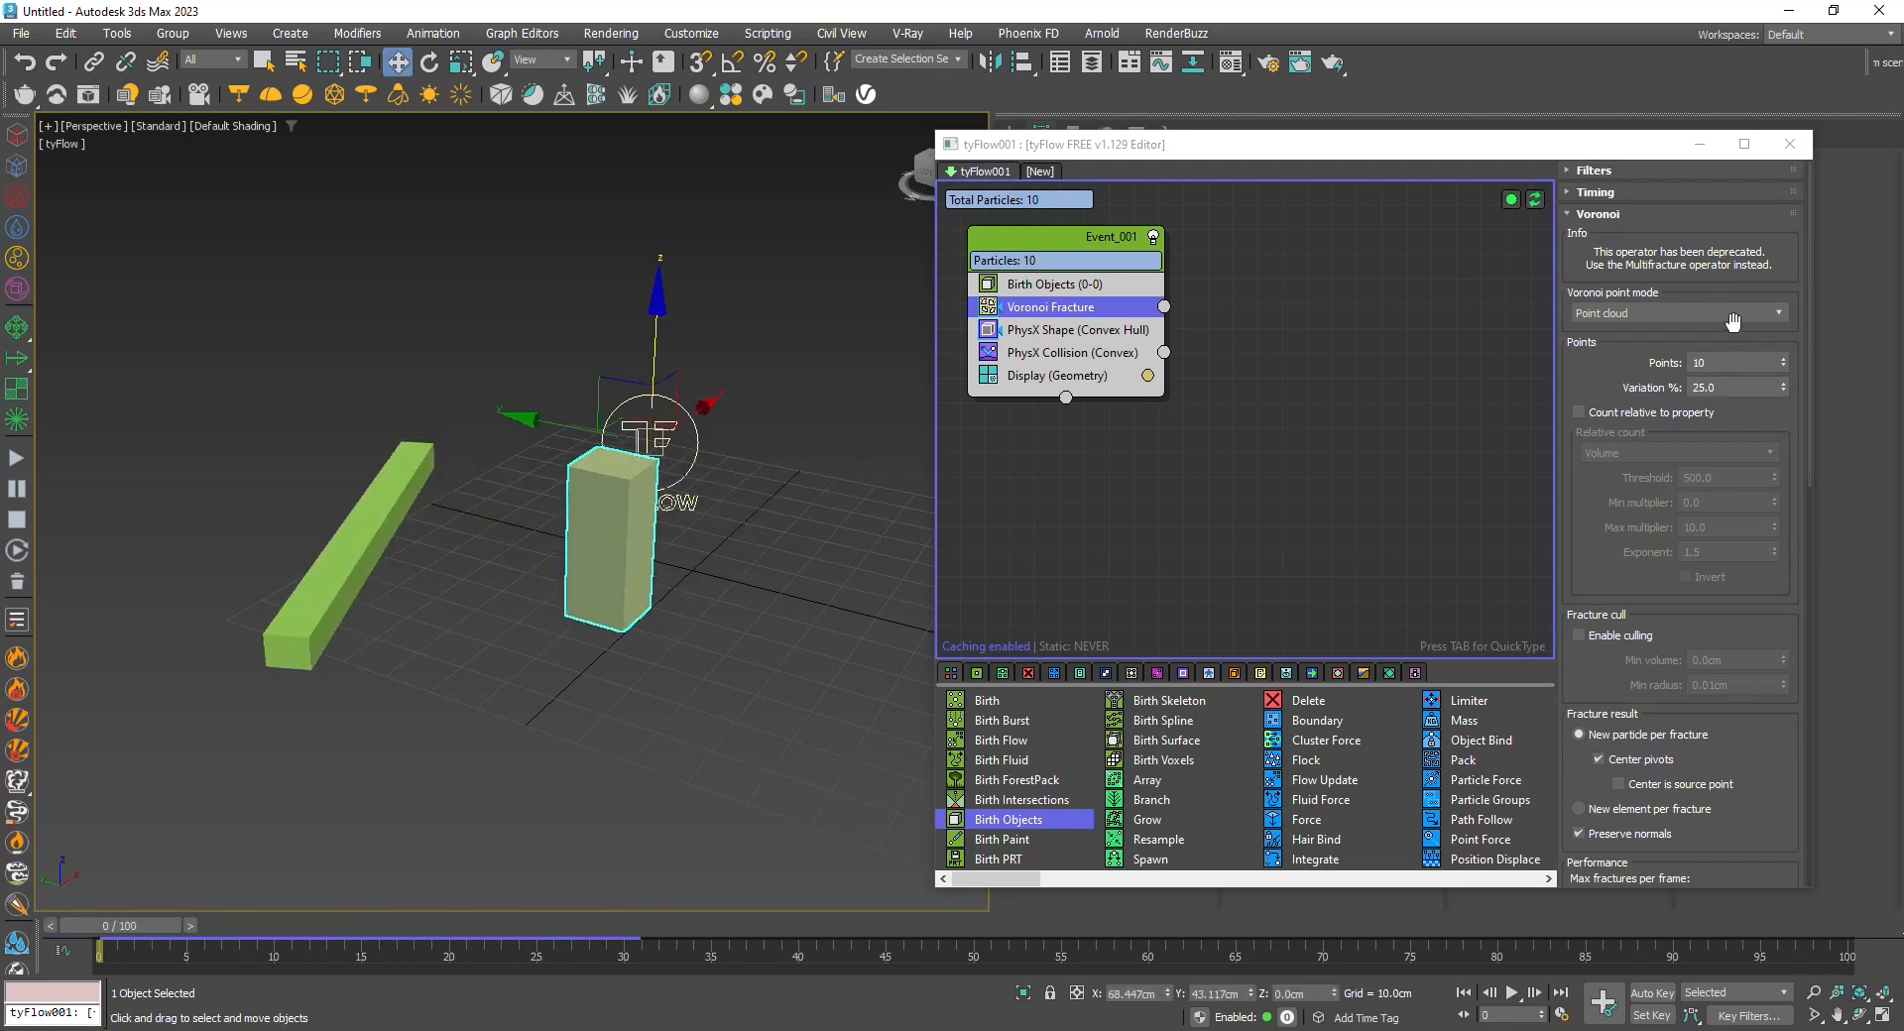
pyautogui.click(1722, 364)
pyautogui.write('0')
pyautogui.press('Return')
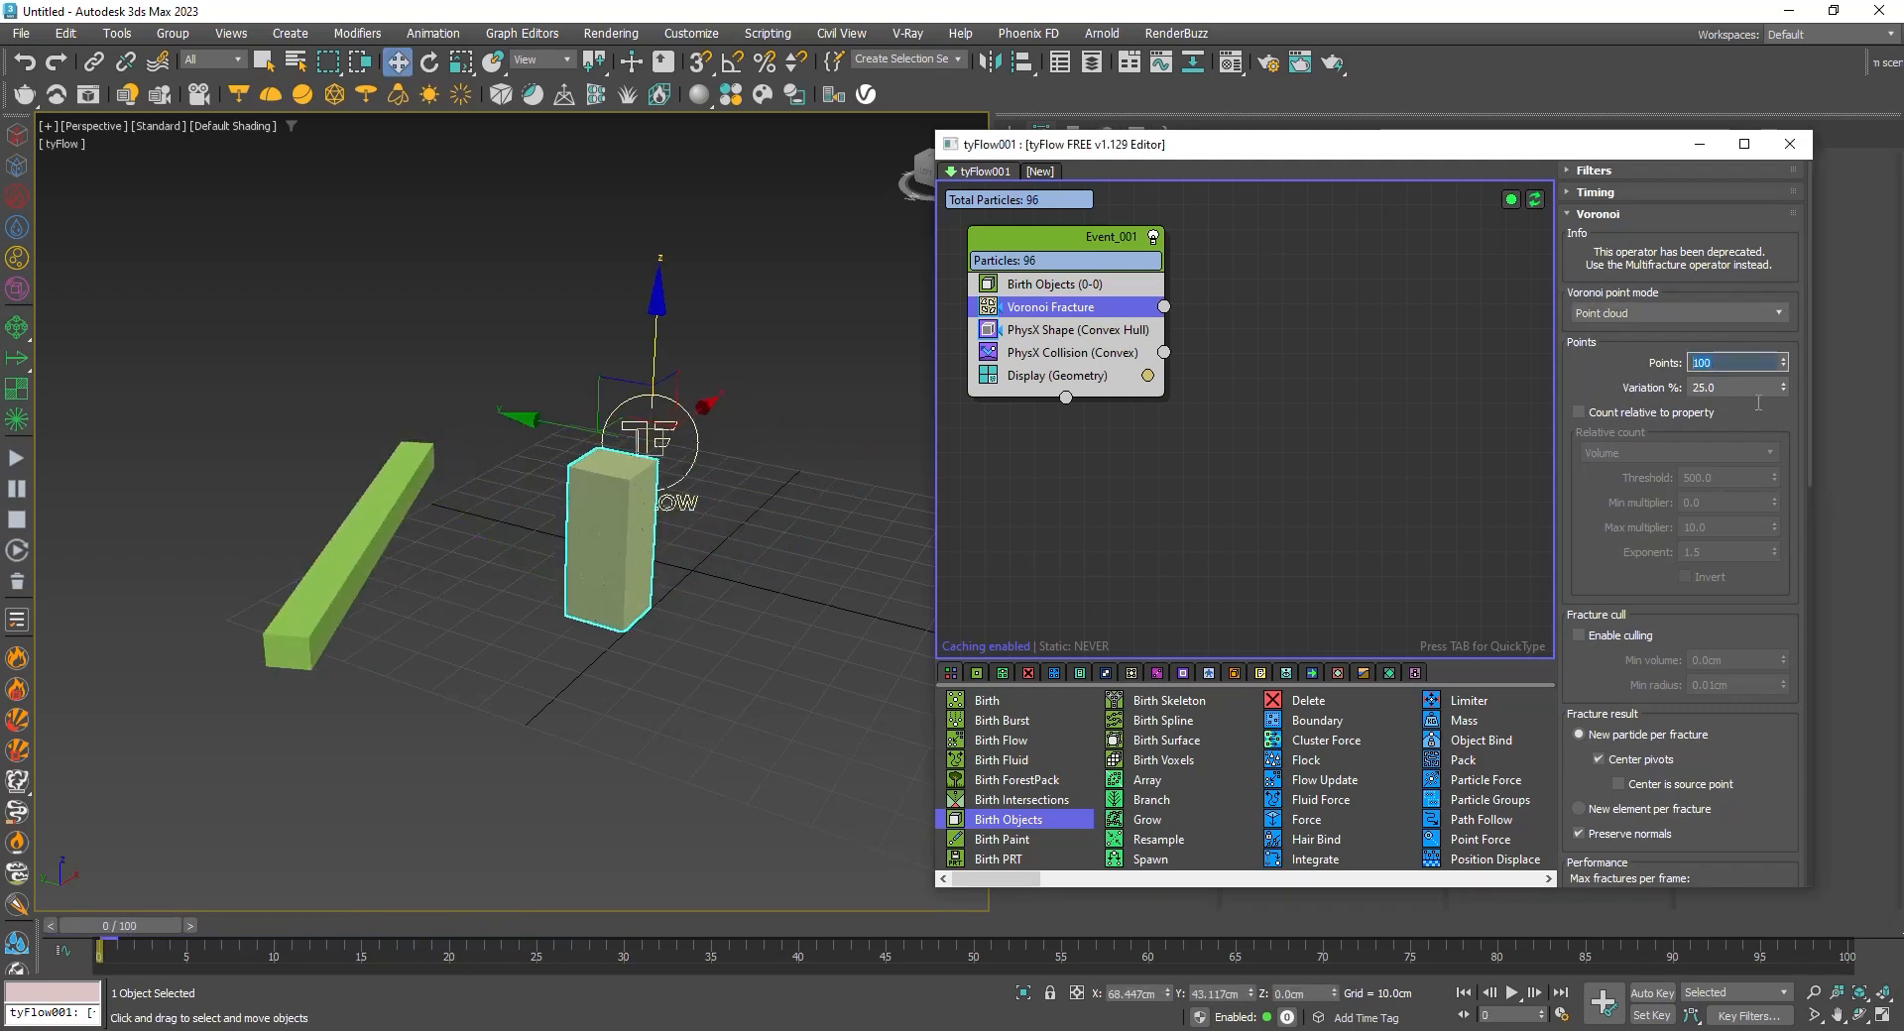
pyautogui.moveTo(132, 932); pyautogui.dragTo(258, 937)
pyautogui.keyDown('alt'); pyautogui.moveTo(734, 540); pyautogui.dragTo(584, 483, button='middle'); pyautogui.keyUp('alt')
# - Add a PhysX Bind operator above Display and preview how the bound pieces react to the beam
pyautogui.click(1023, 385)
pyautogui.press('Tab')
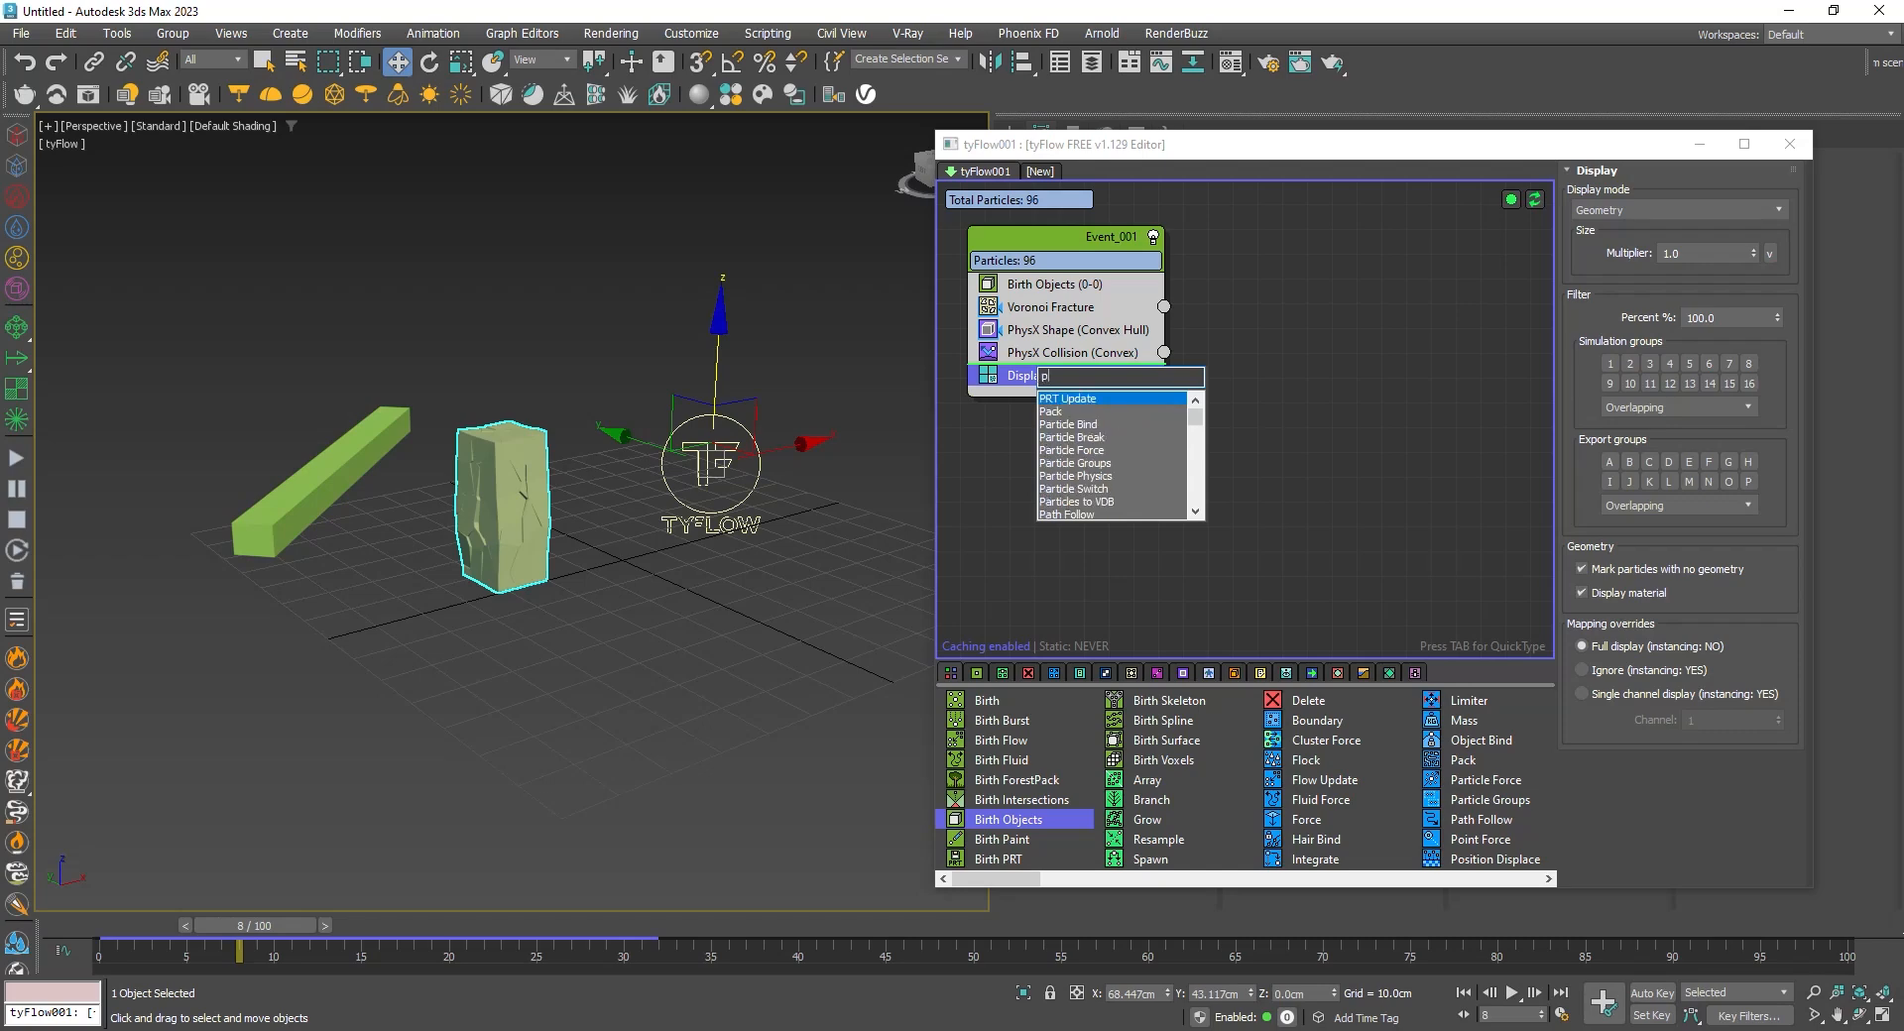
pyautogui.write('phy')
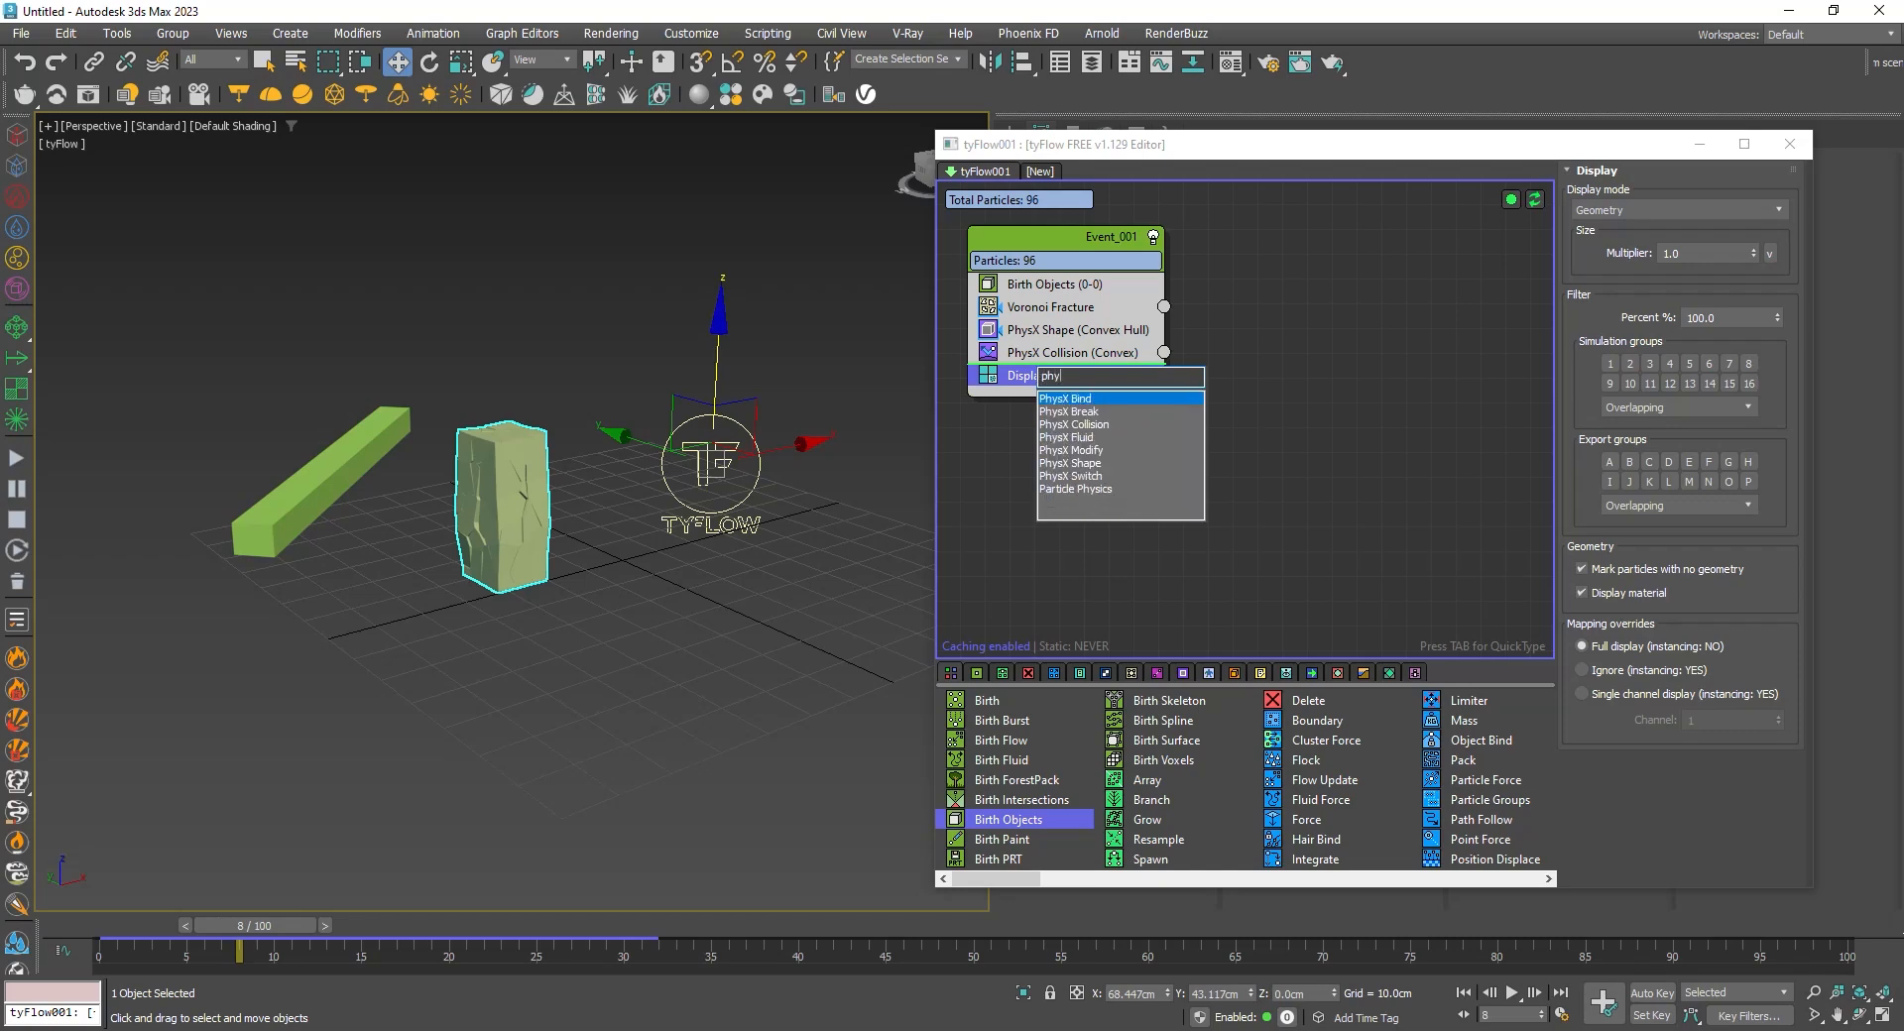
pyautogui.click(1071, 398)
pyautogui.moveTo(239, 926); pyautogui.dragTo(379, 932)
pyautogui.press('w')
pyautogui.keyDown('alt'); pyautogui.moveTo(561, 527); pyautogui.dragTo(479, 542, button='middle'); pyautogui.keyUp('alt')
# - Enable force-based breaking for the PhysX Bind with a force of 30000 and preview the impact
pyautogui.scroll(-10, 1671, 691)
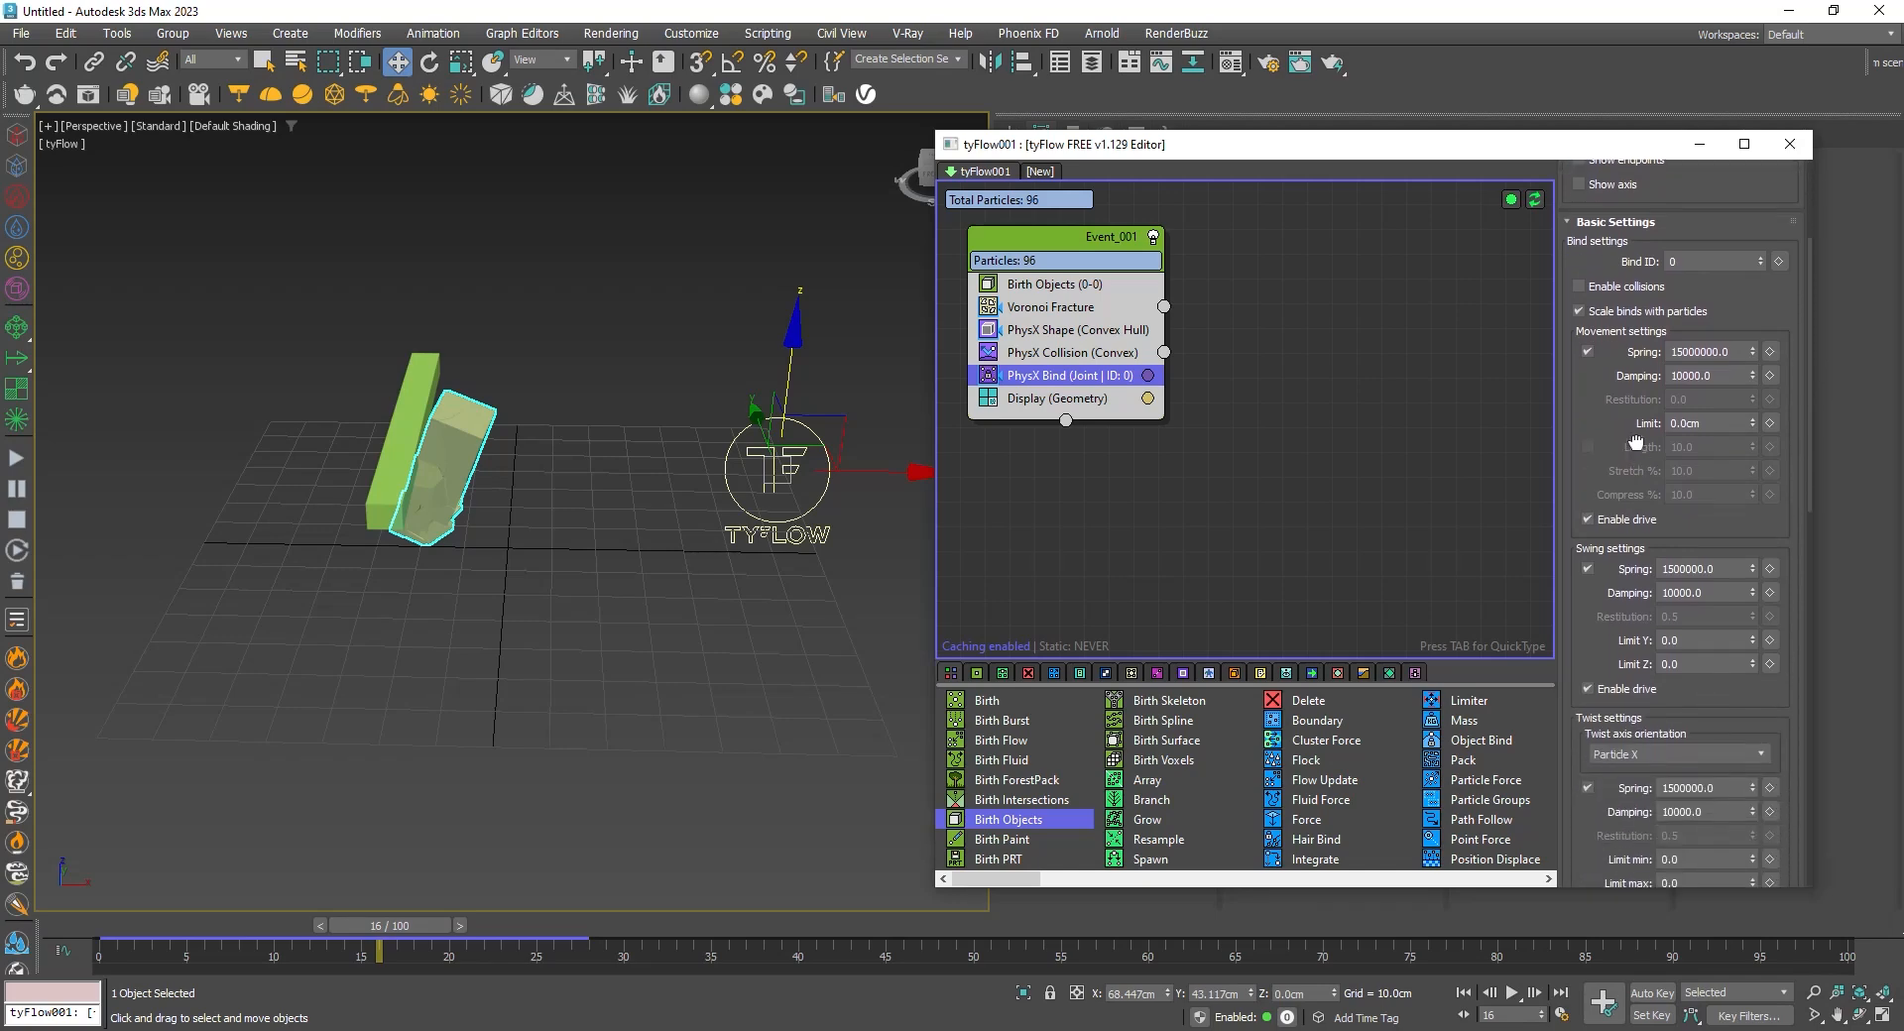
pyautogui.scroll(-8, 1577, 496)
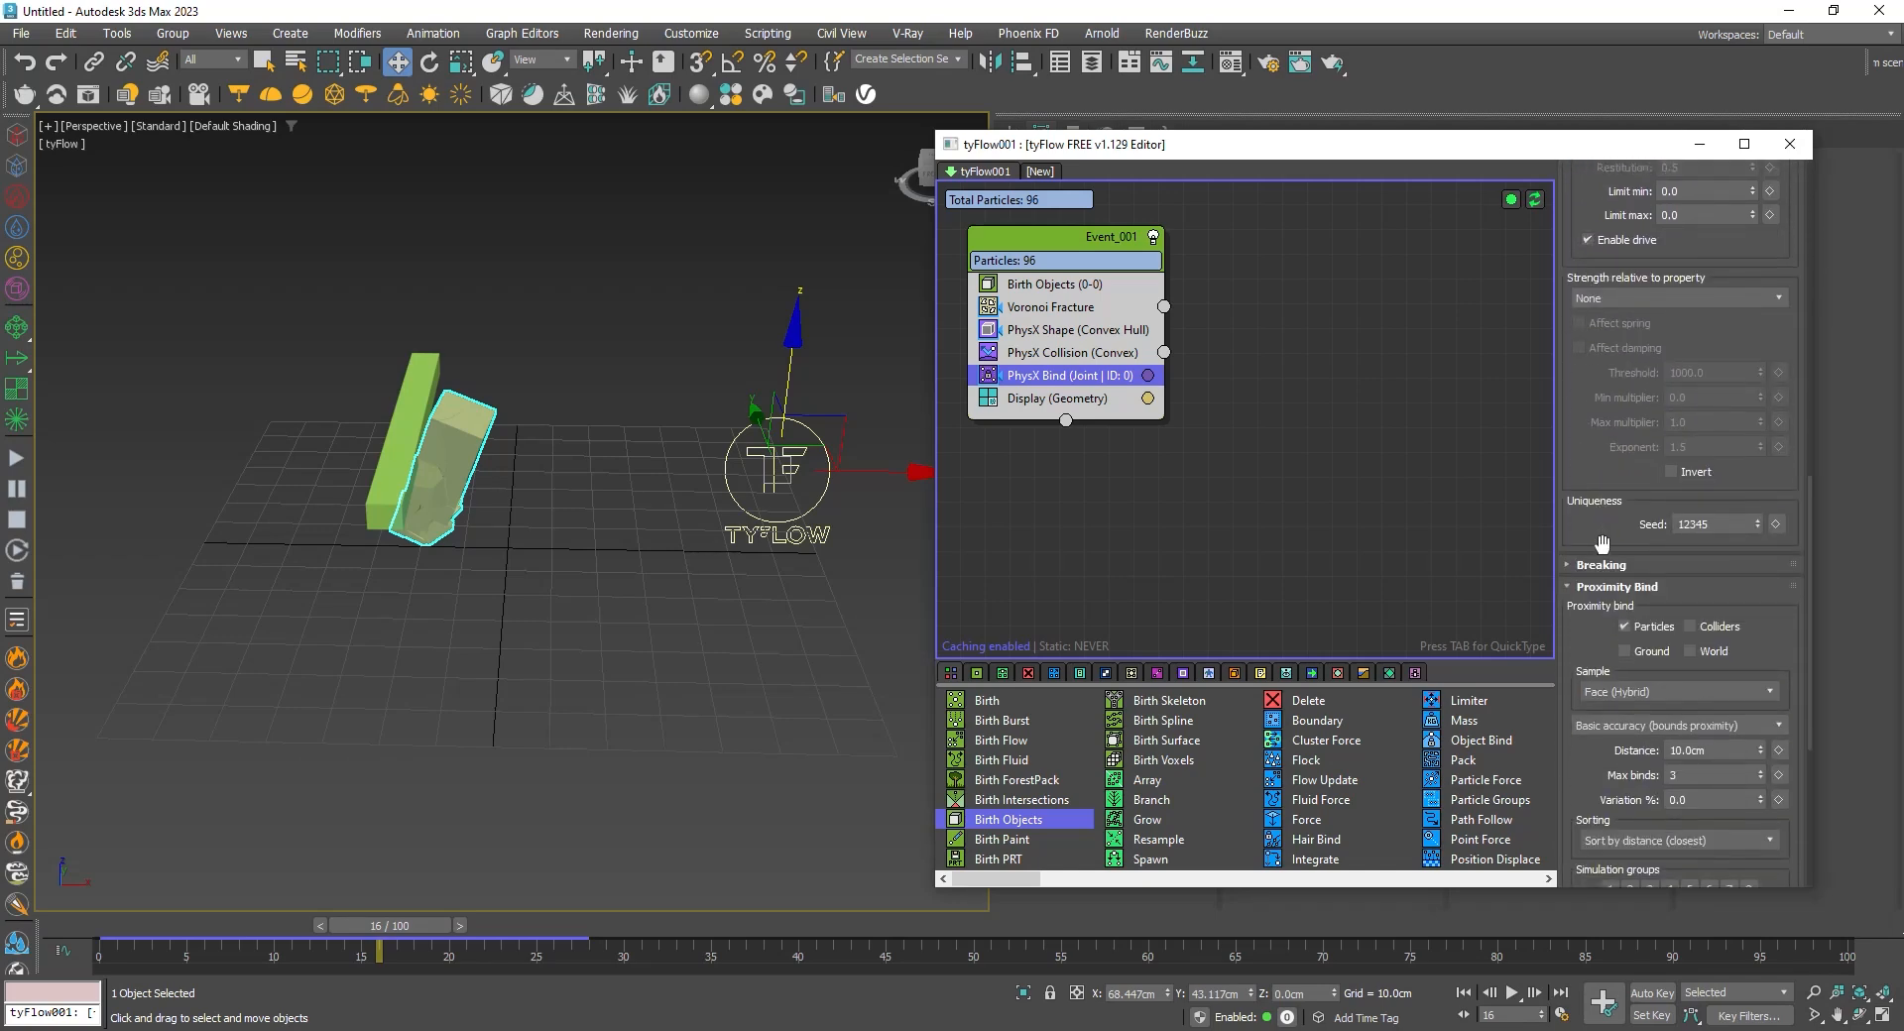
pyautogui.scroll(-3, 1603, 576)
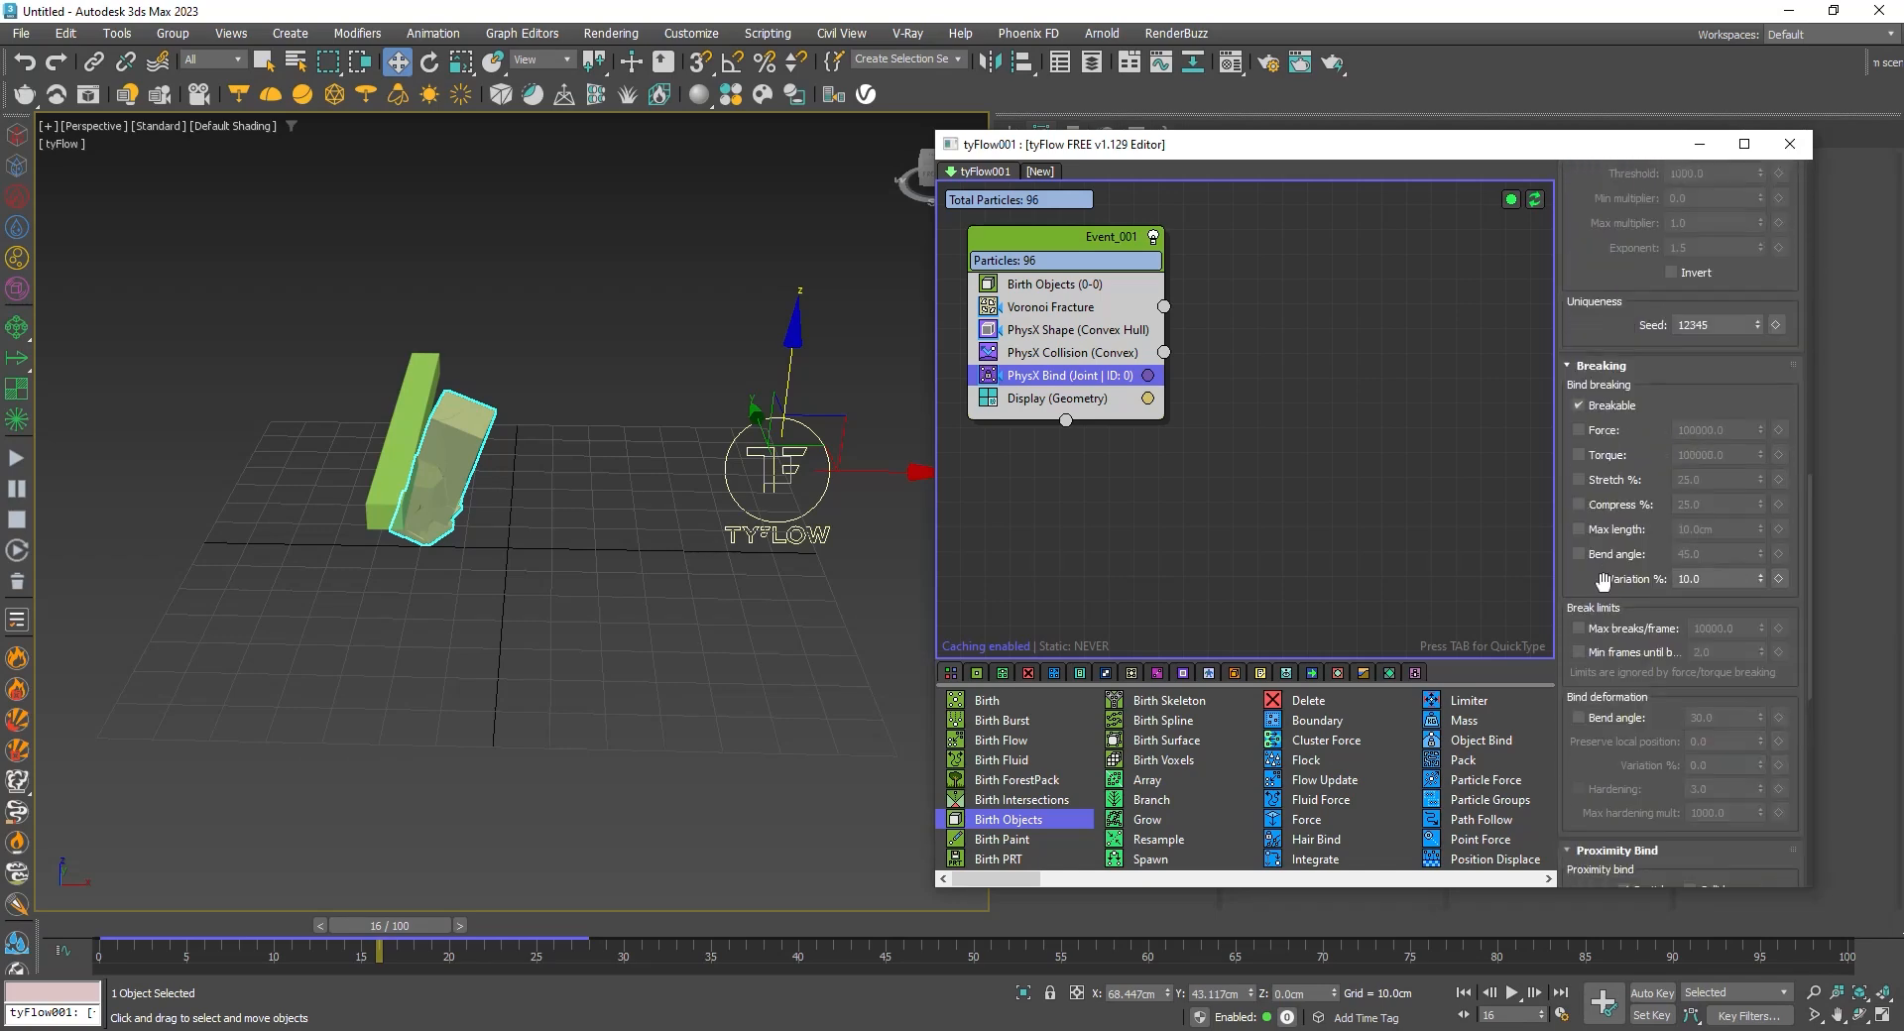
pyautogui.click(1612, 431)
pyautogui.moveTo(1733, 432); pyautogui.dragTo(1558, 433)
pyautogui.moveTo(355, 934)
pyautogui.mouseDown()
pyautogui.moveTo(236, 945)
pyautogui.moveTo(359, 943)
pyautogui.mouseUp()
pyautogui.click(1694, 432)
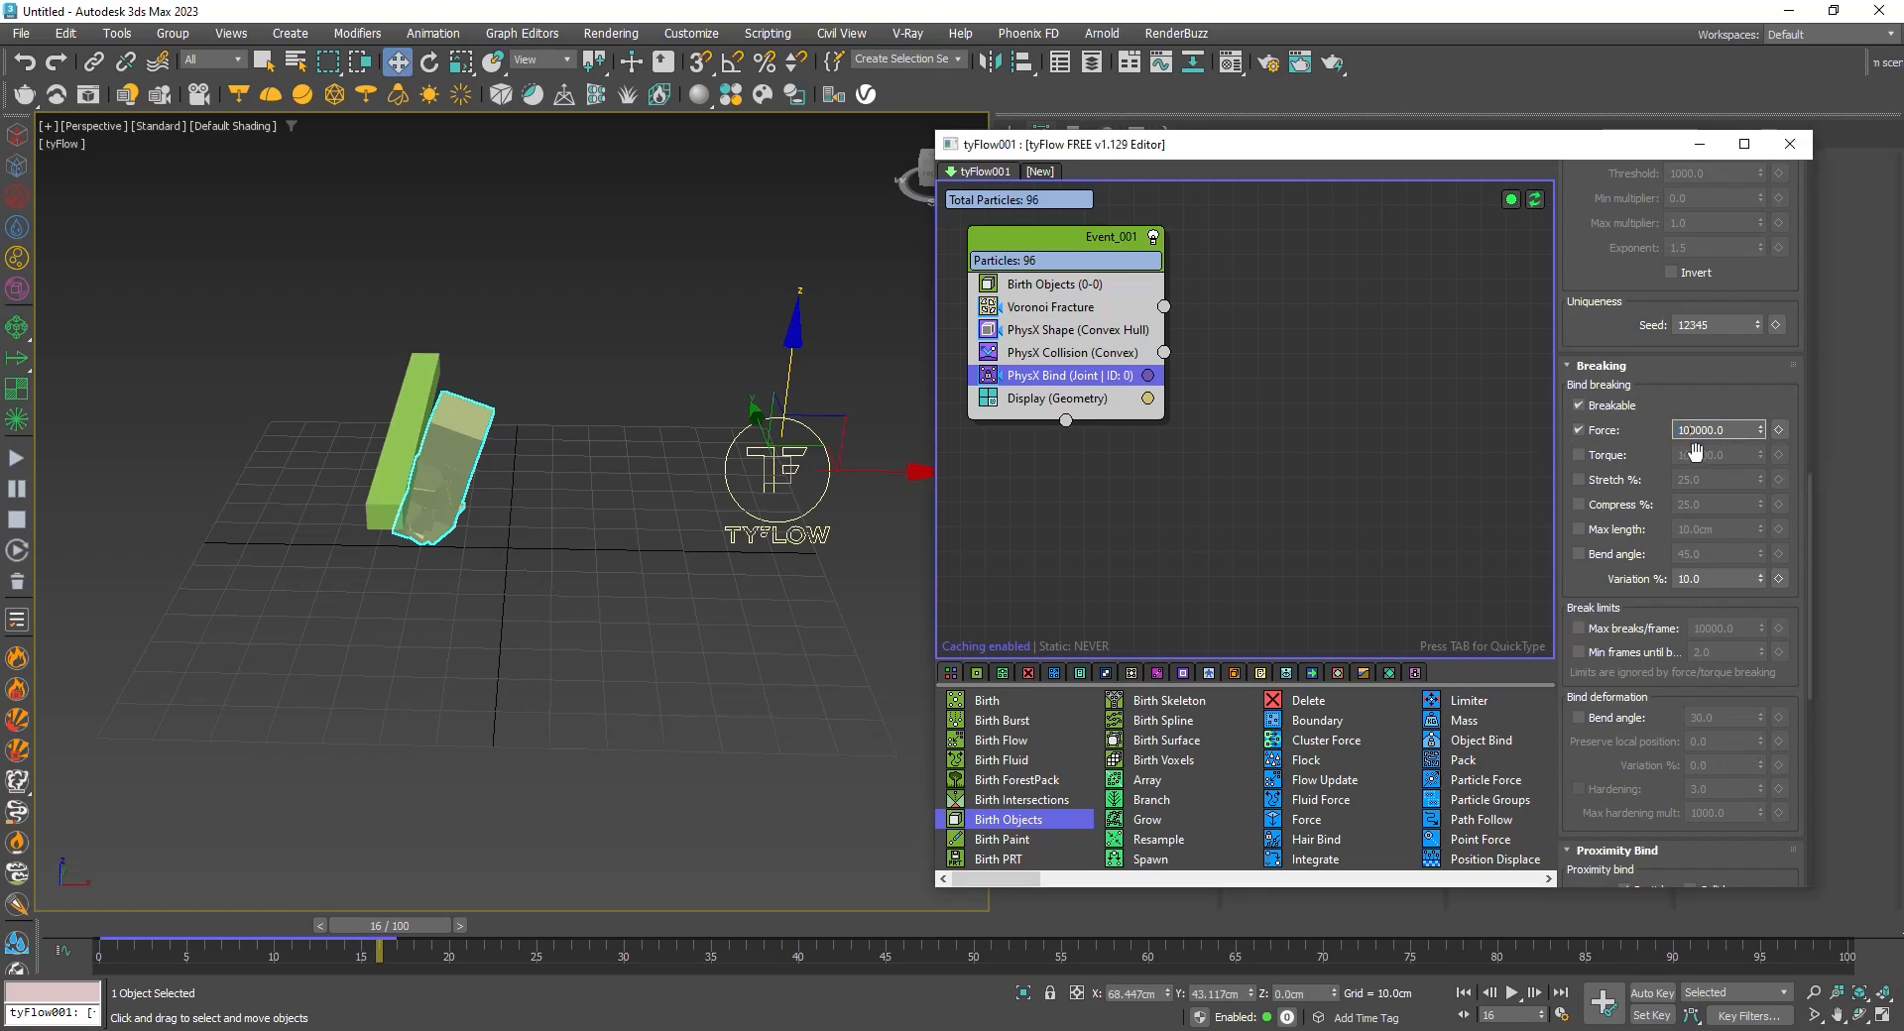
pyautogui.press('Return')
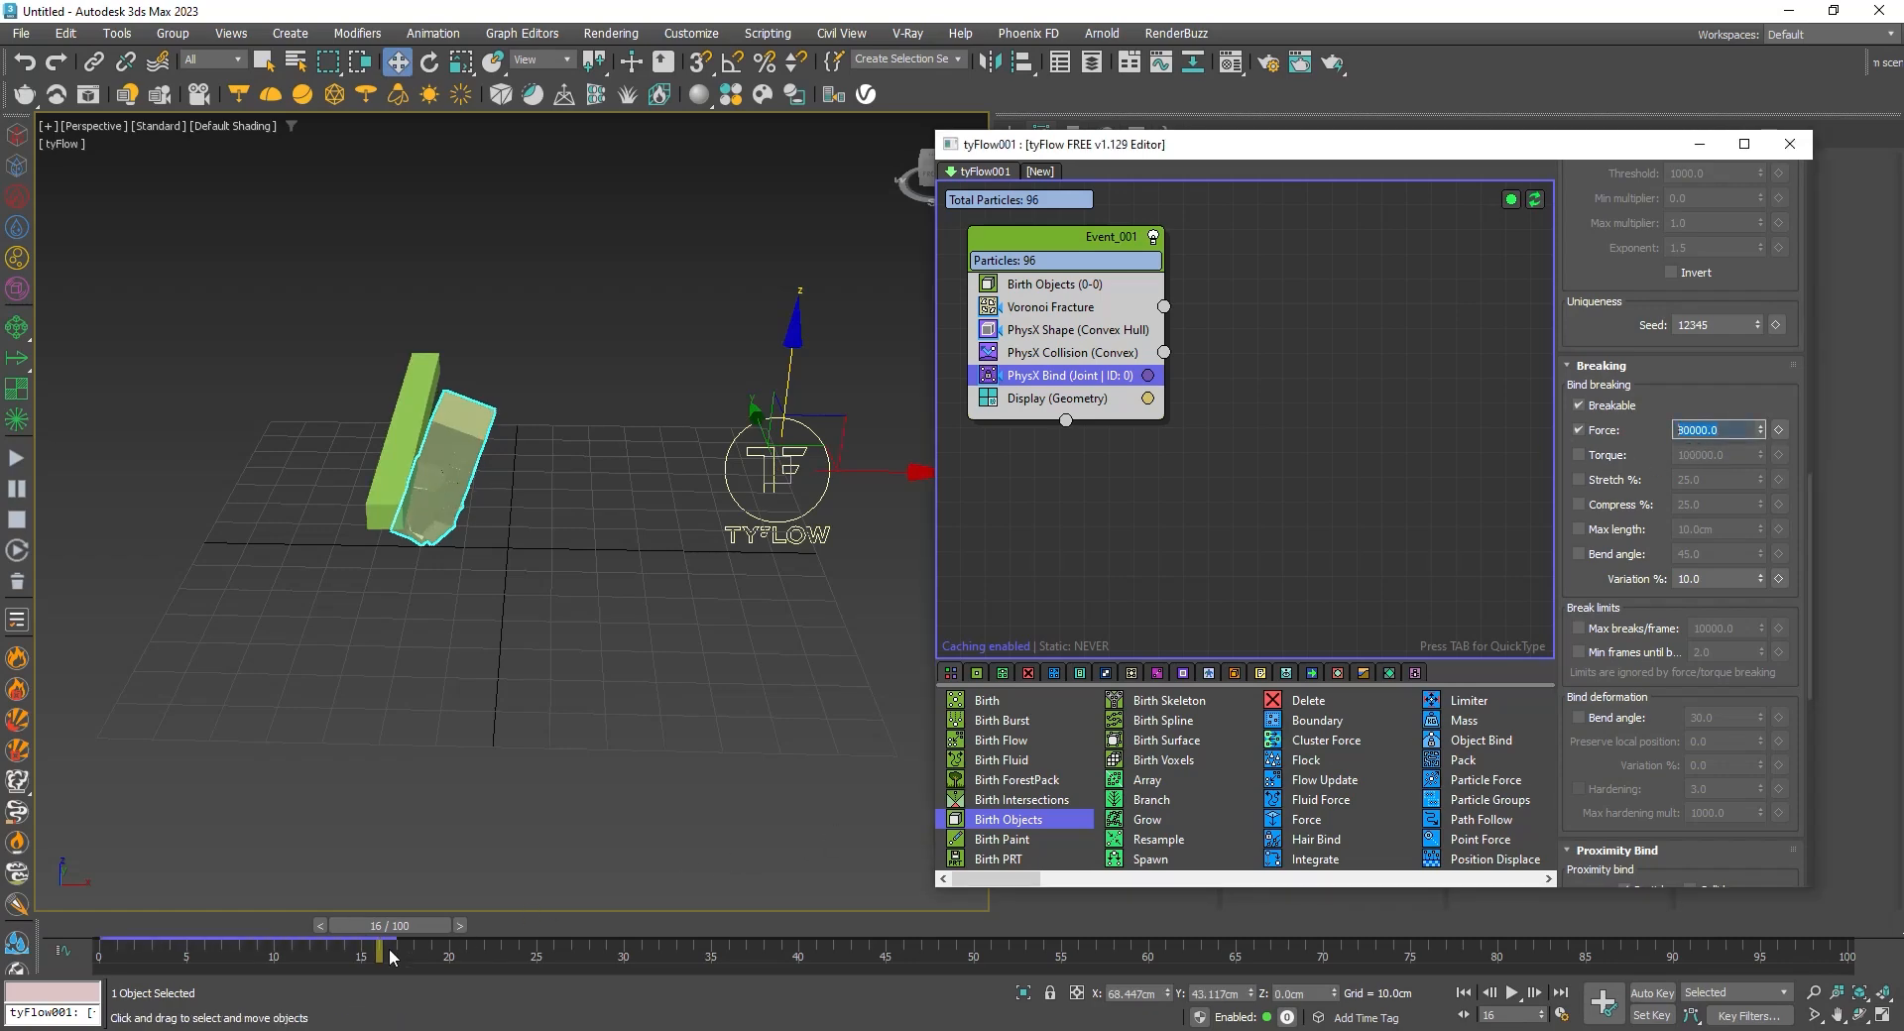
pyautogui.moveTo(425, 938)
pyautogui.mouseDown()
pyautogui.moveTo(477, 938)
pyautogui.moveTo(405, 924)
pyautogui.mouseUp()
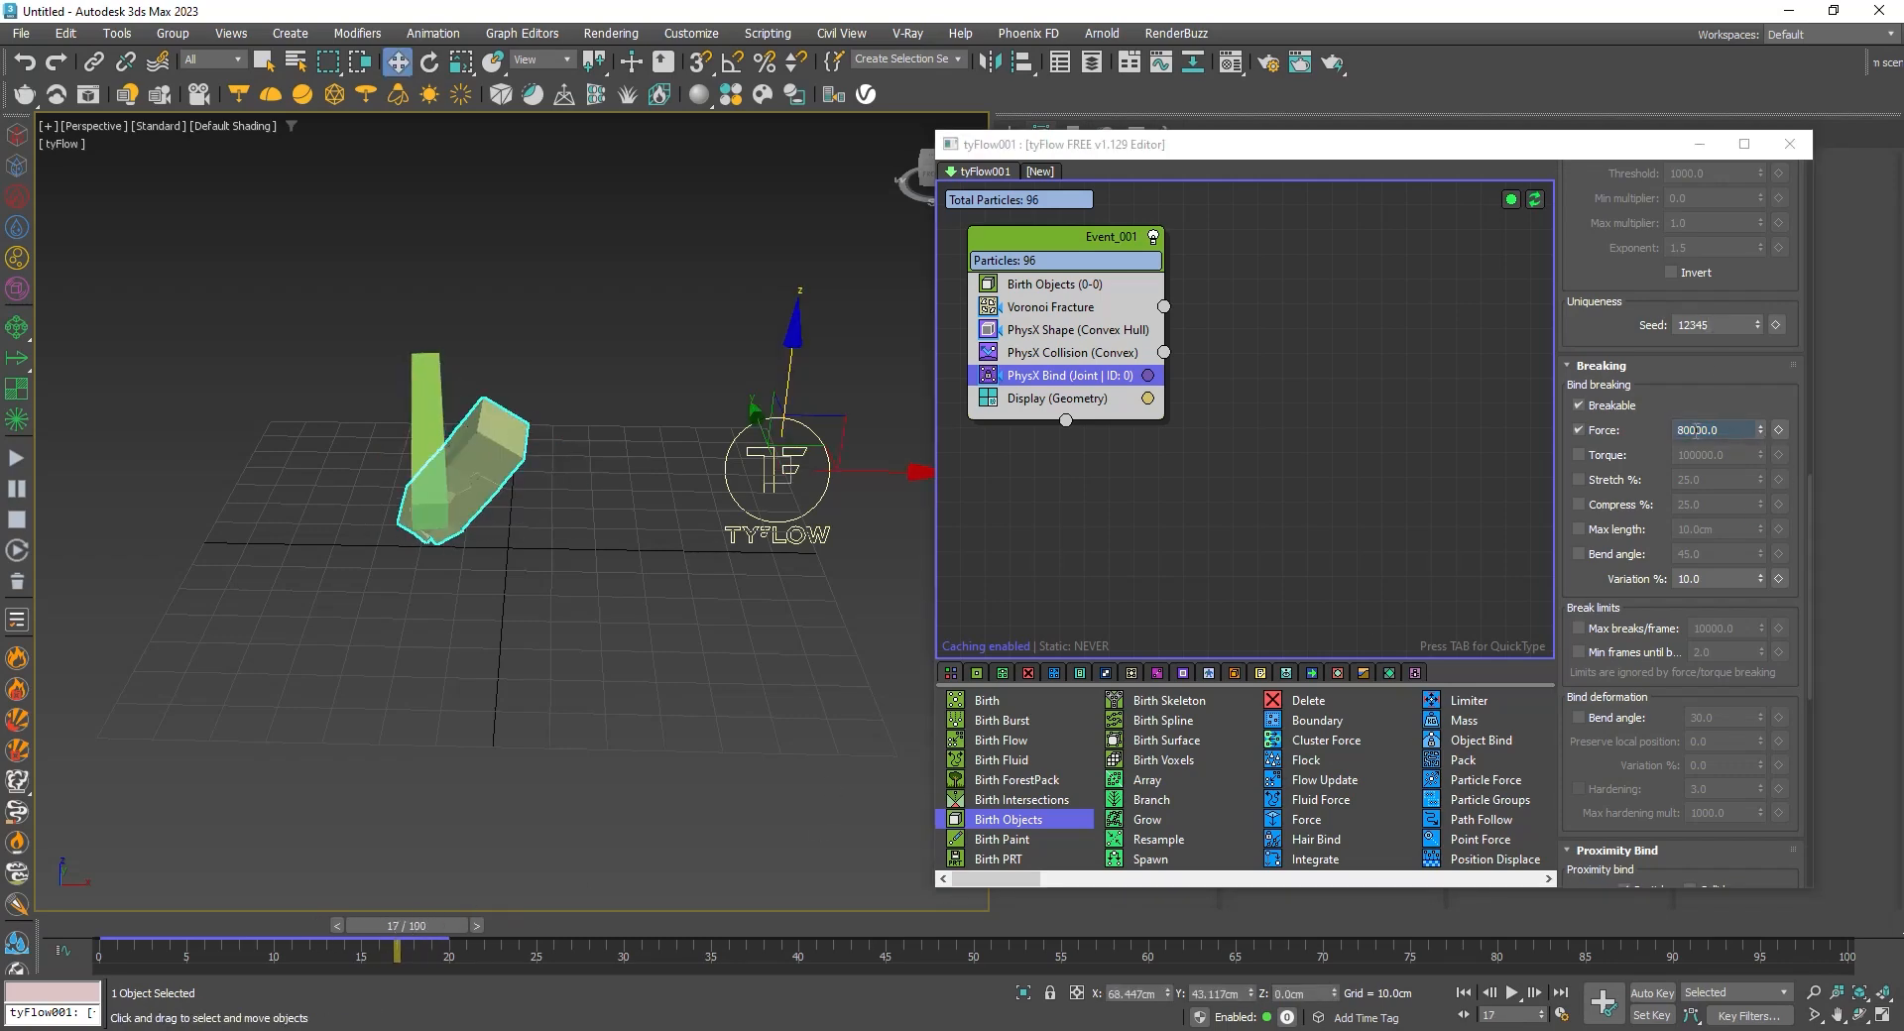
# - Set the PhysX Bind breaking force to 4000 and rewind the simulation to the start
pyautogui.doubleClick(1691, 430)
pyautogui.write('4000')
pyautogui.press('Return')
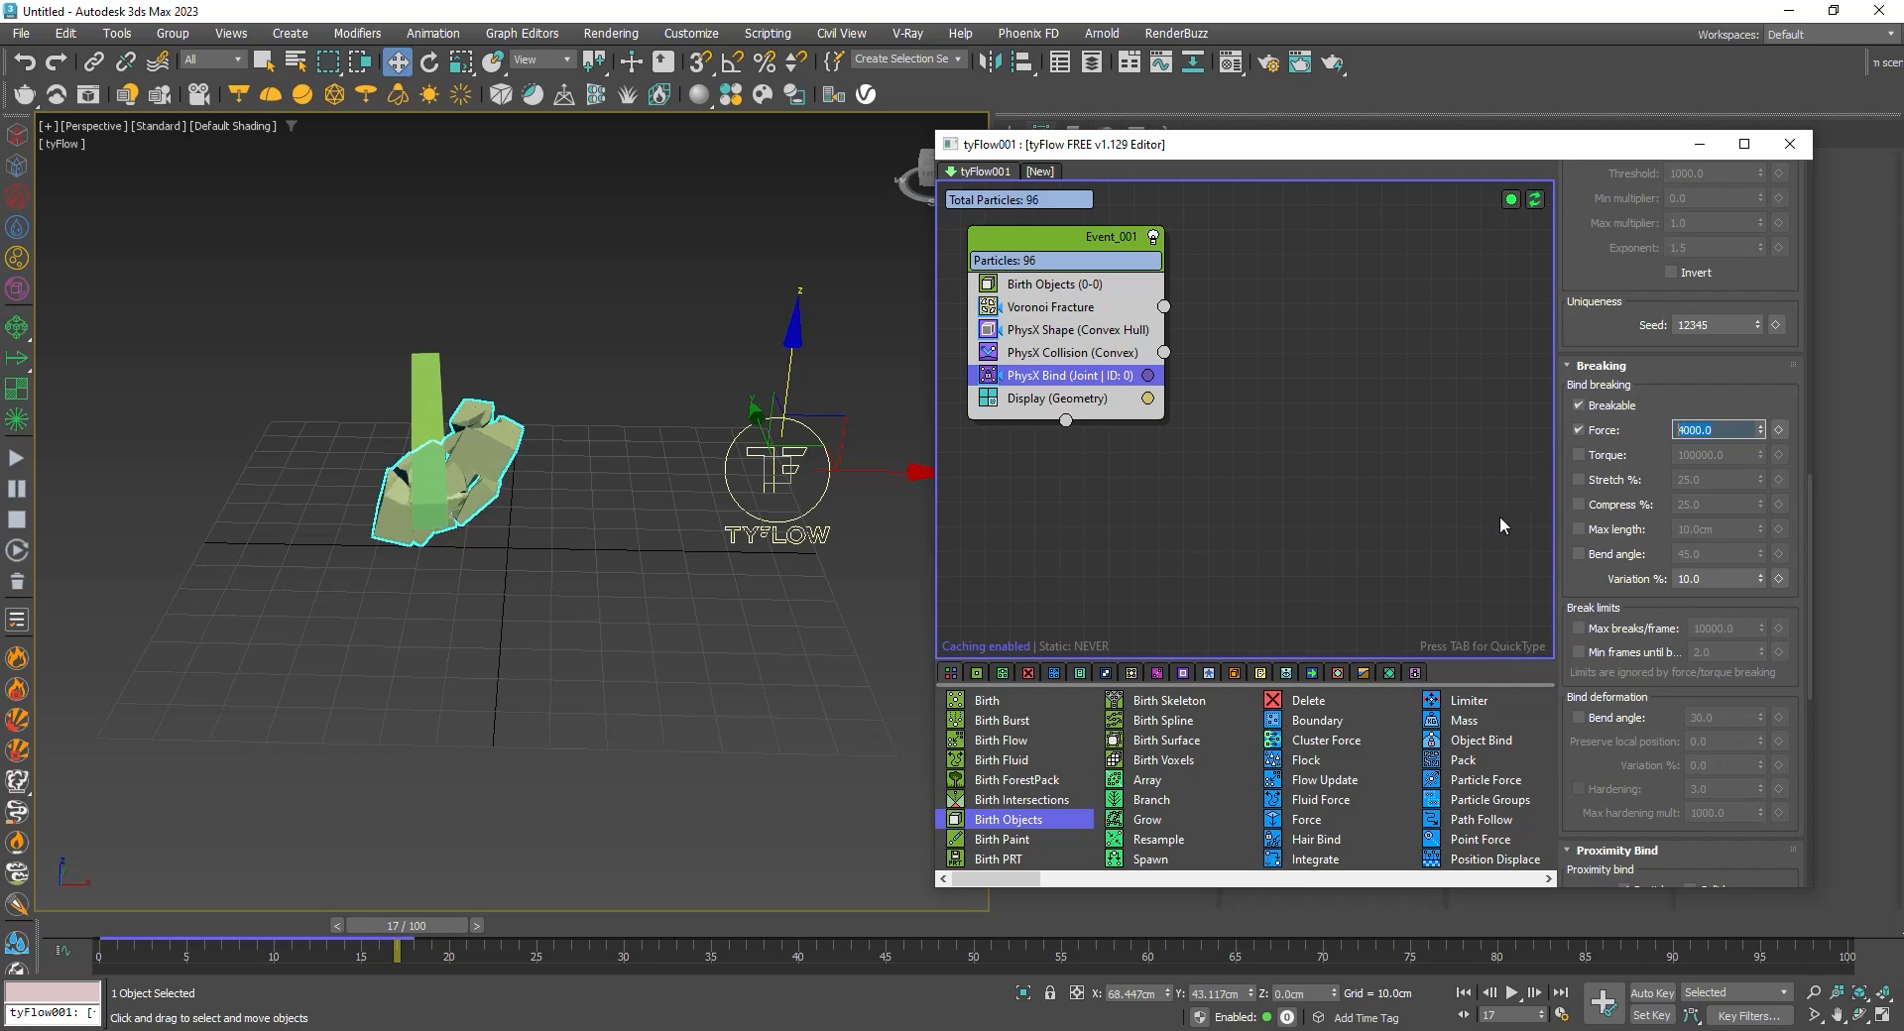
pyautogui.moveTo(381, 927); pyautogui.dragTo(114, 928)
pyautogui.press('w')
# - Move the green beam's end keyframe to frame 15 to speed up its swing, and preview the impact
pyautogui.click(421, 415)
pyautogui.moveTo(636, 950); pyautogui.dragTo(363, 950)
pyautogui.moveTo(139, 928); pyautogui.dragTo(470, 900)
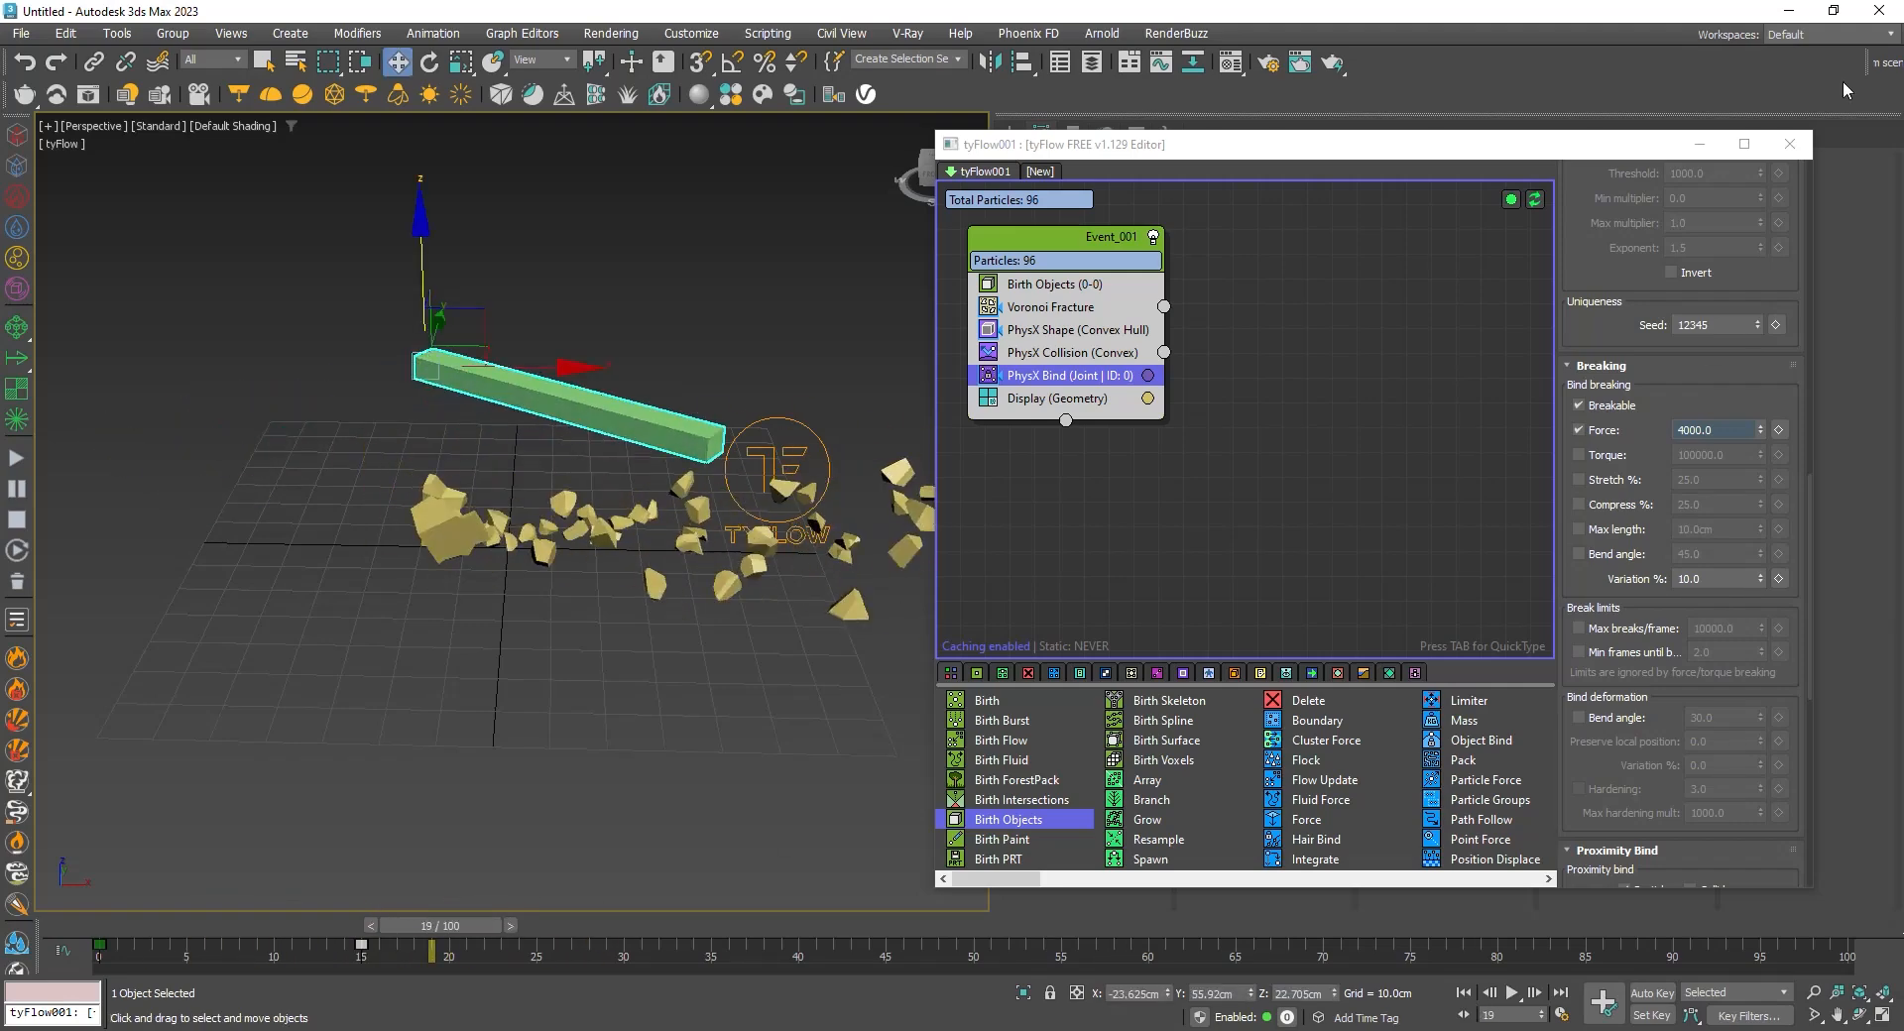
# - Close the tyFlow editor and examine the shattered pieces up close at different frames
pyautogui.click(1790, 144)
pyautogui.keyDown('alt'); pyautogui.moveTo(412, 521); pyautogui.dragTo(477, 675, button='middle'); pyautogui.keyUp('alt')
pyautogui.scroll(5, 477, 675)
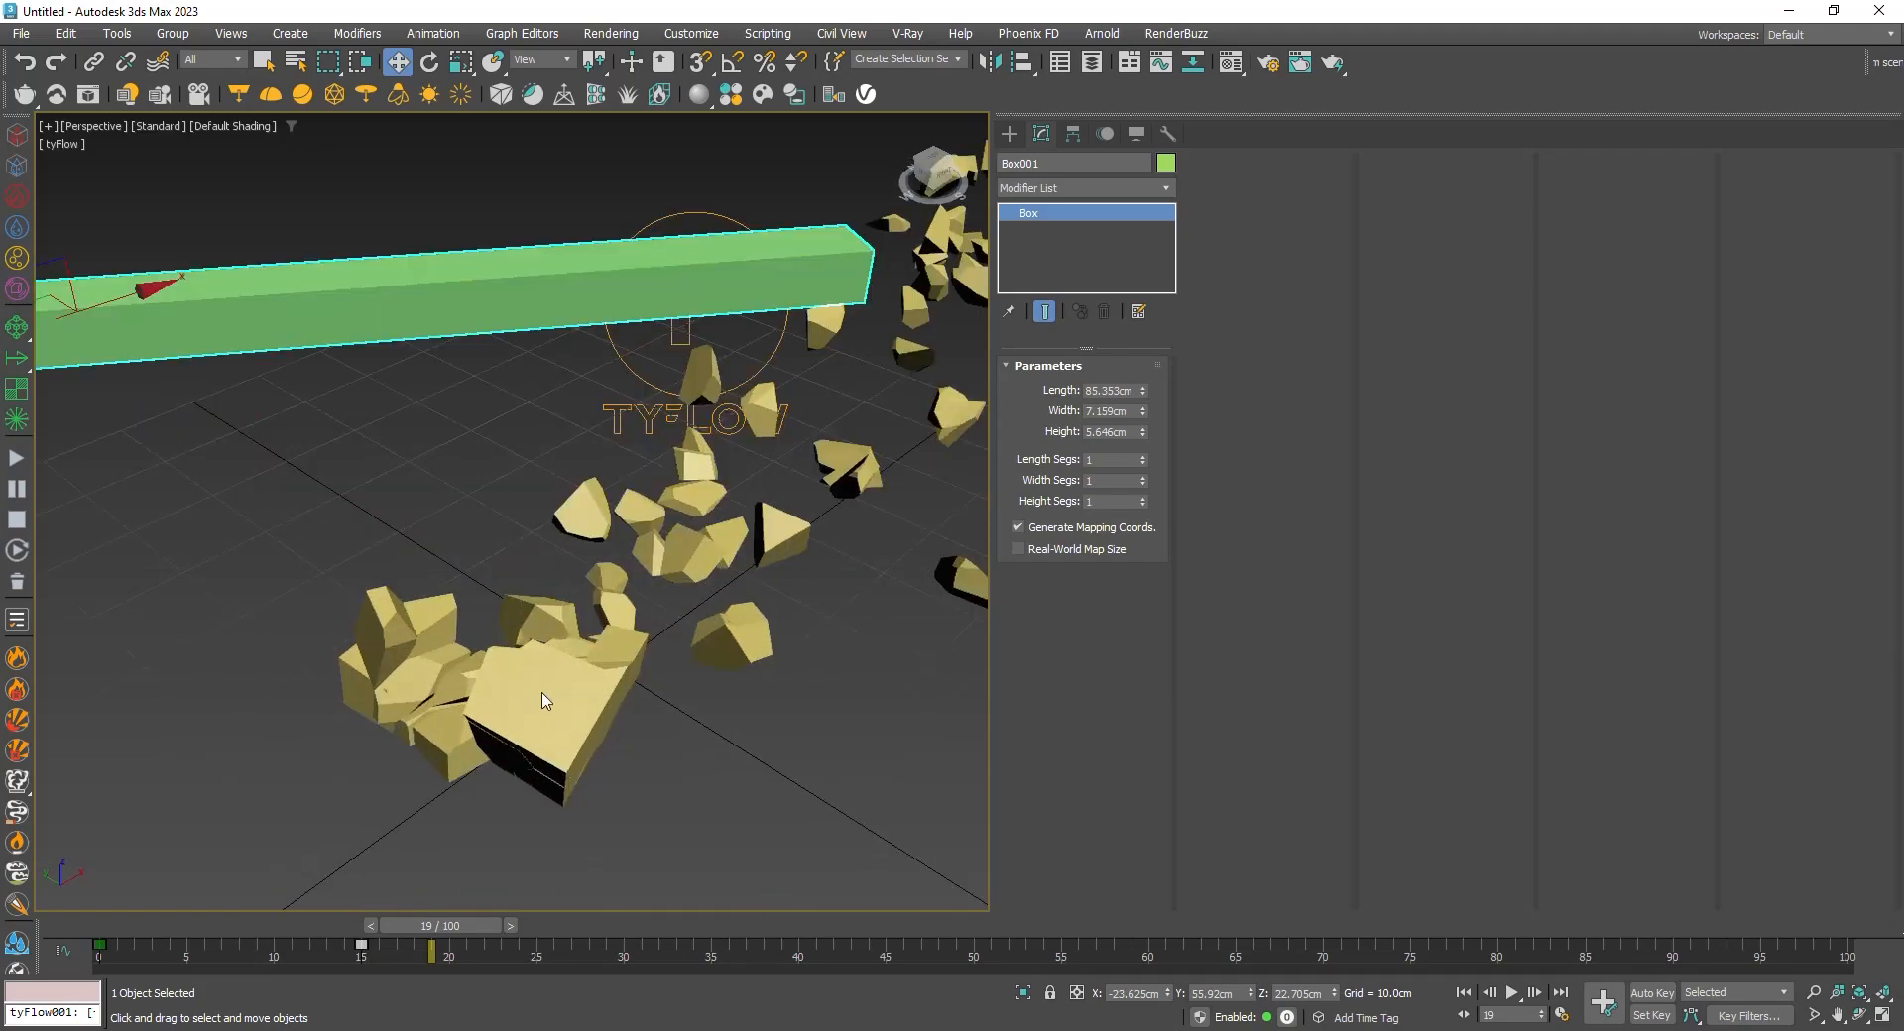
pyautogui.moveTo(443, 934); pyautogui.dragTo(468, 932)
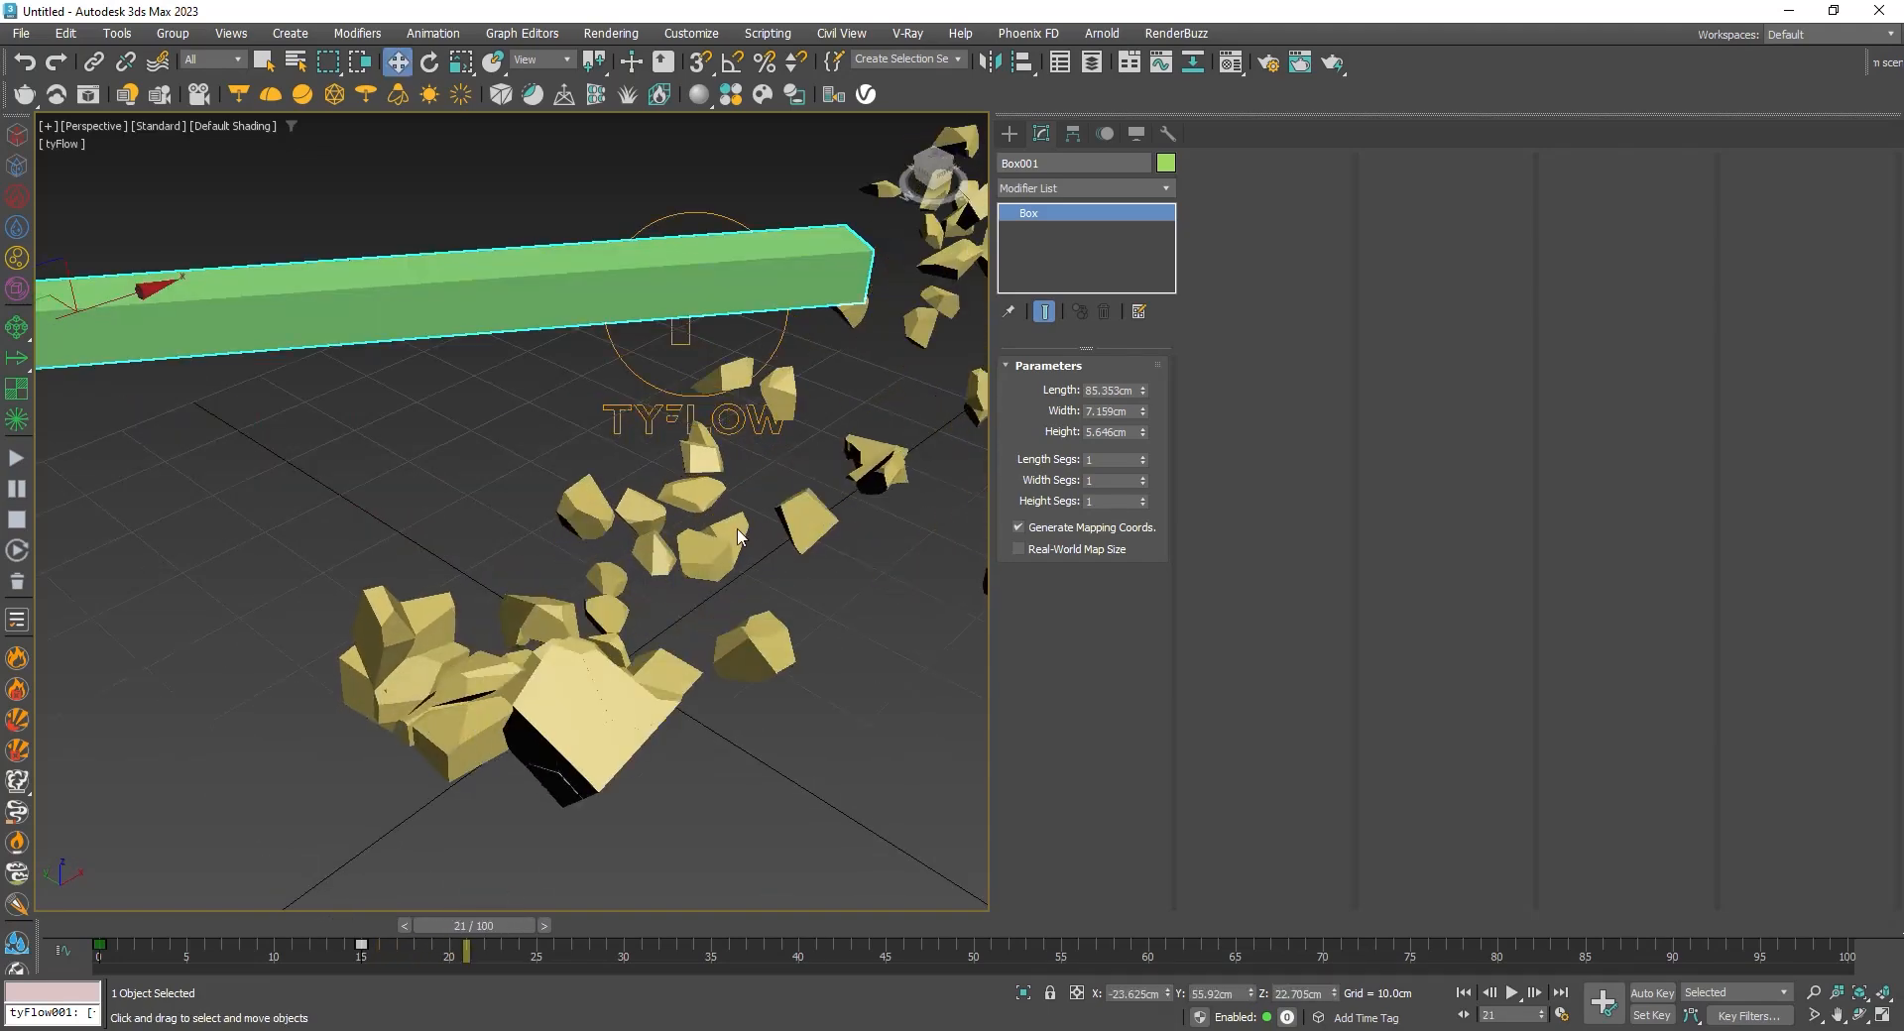
pyautogui.moveTo(658, 803); pyautogui.dragTo(595, 724, button='middle')
pyautogui.moveTo(461, 925); pyautogui.dragTo(260, 925)
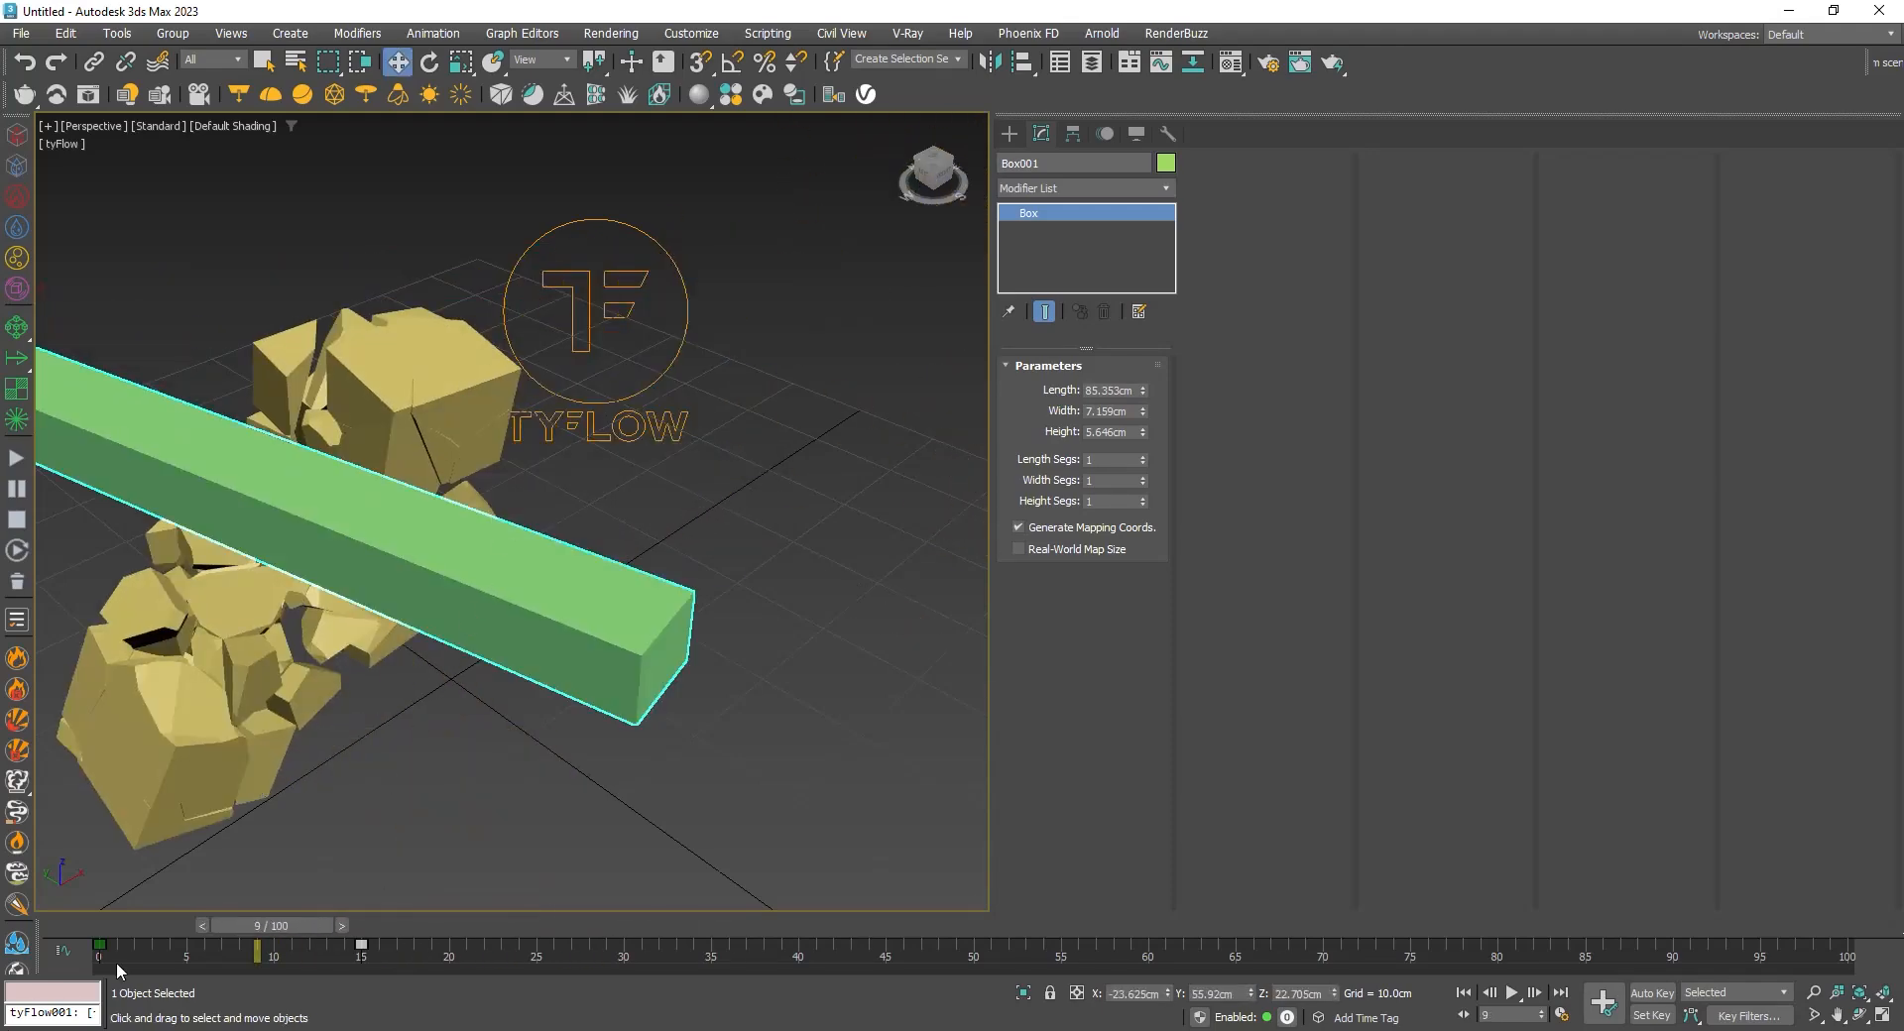
# - Enlarge the viewport, select the tyFlow object, and enable its simulation retimer in By frame mode
pyautogui.keyDown('alt'); pyautogui.moveTo(837, 466); pyautogui.dragTo(632, 530, button='middle'); pyautogui.keyUp('alt')
pyautogui.scroll(-5, 631, 525)
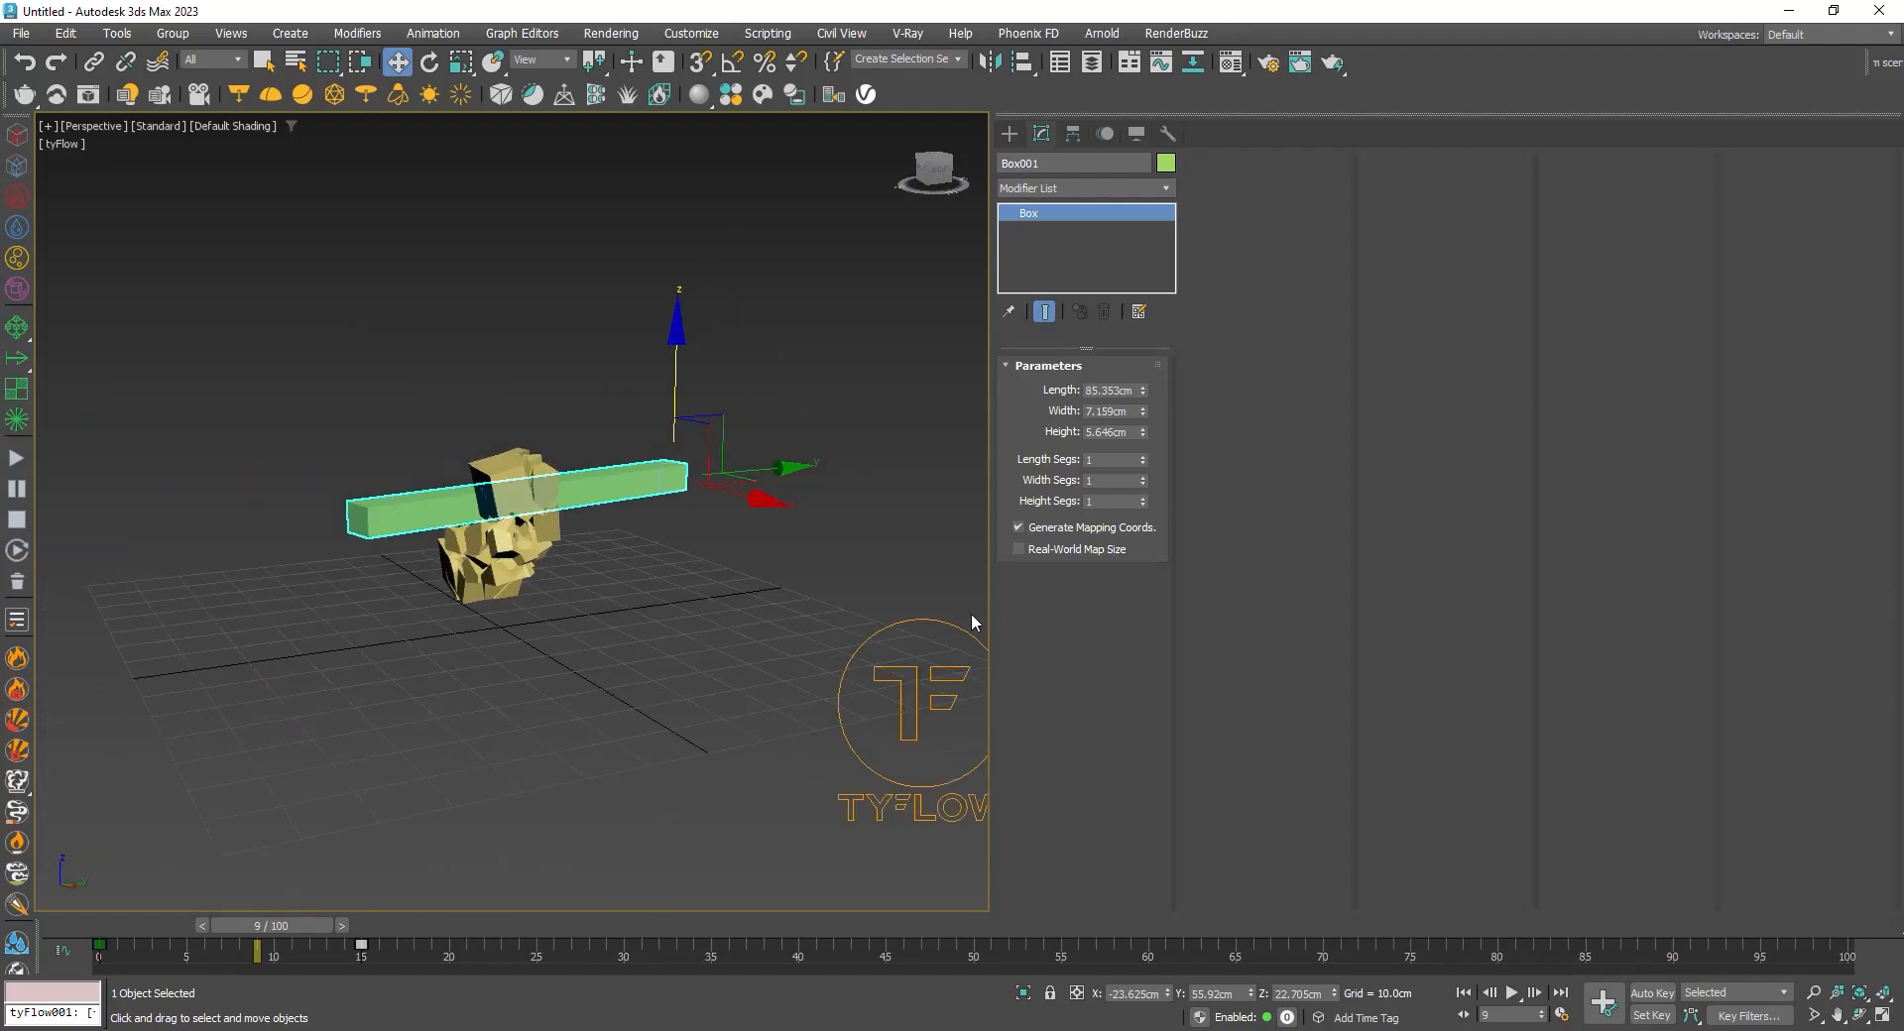
pyautogui.moveTo(990, 612); pyautogui.dragTo(1606, 666)
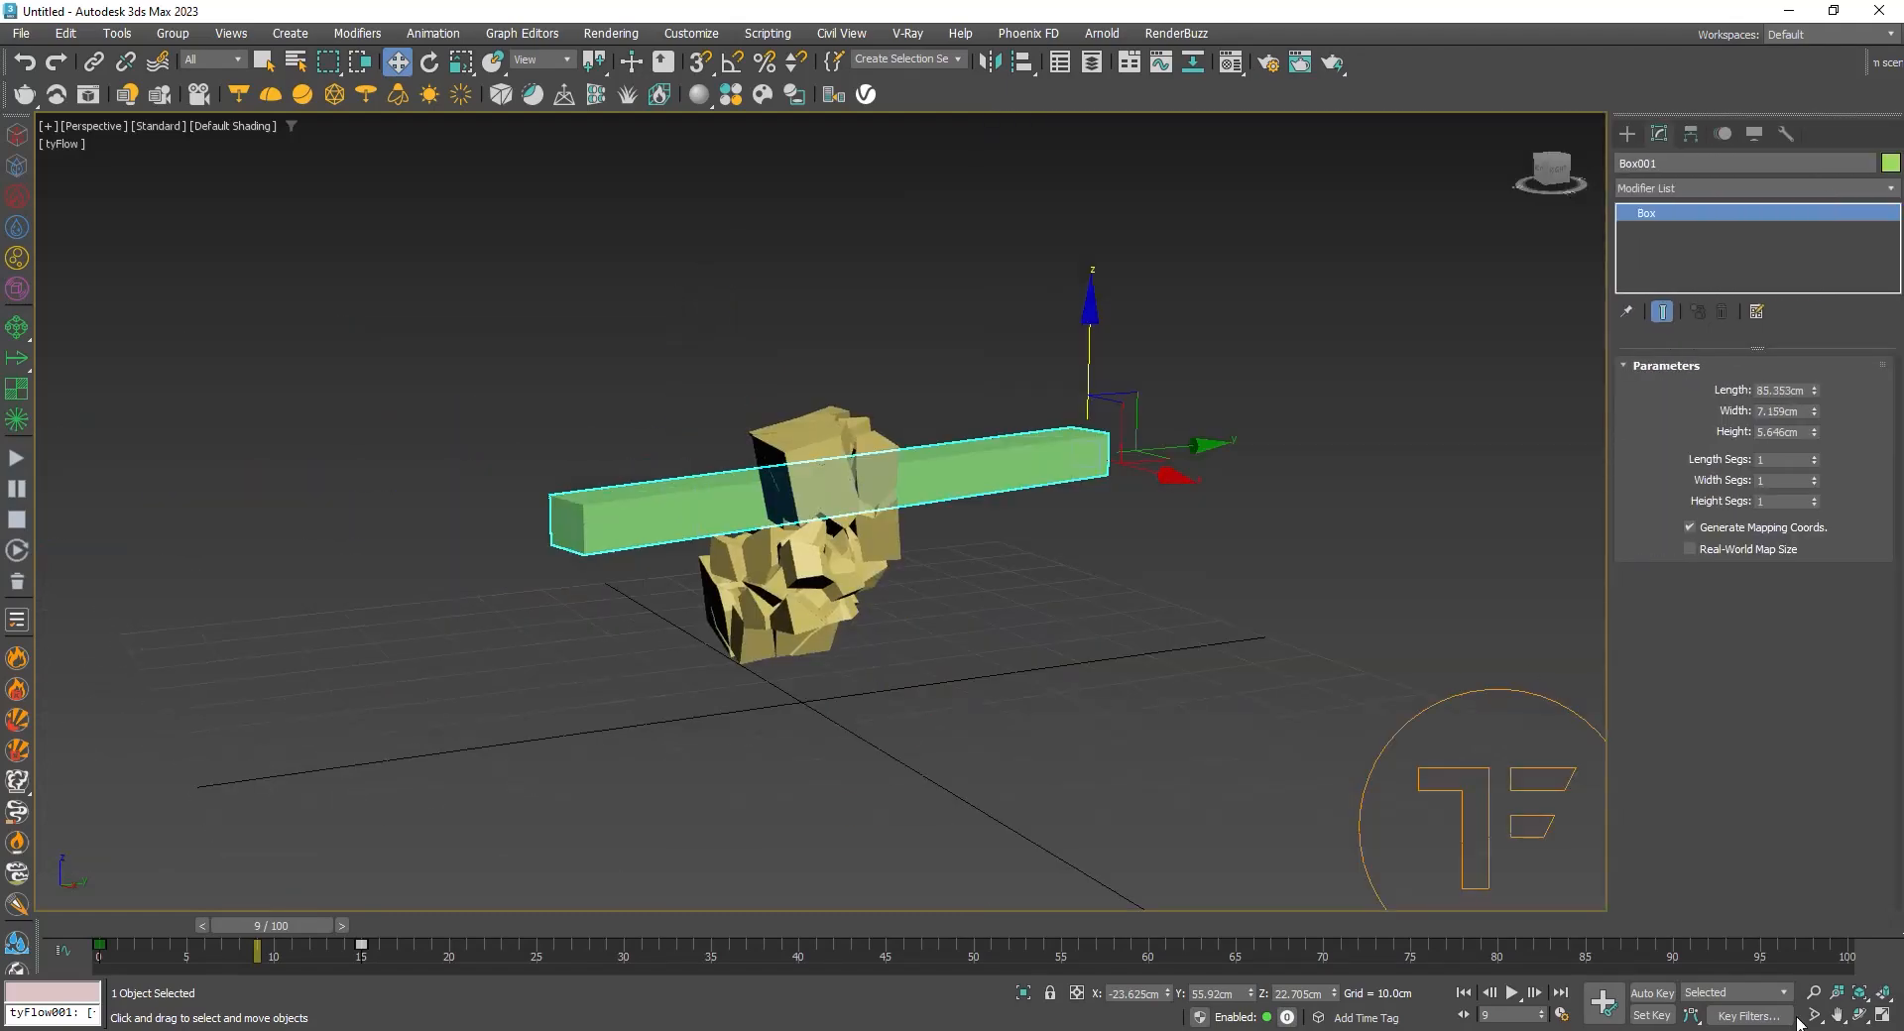
pyautogui.click(1499, 799)
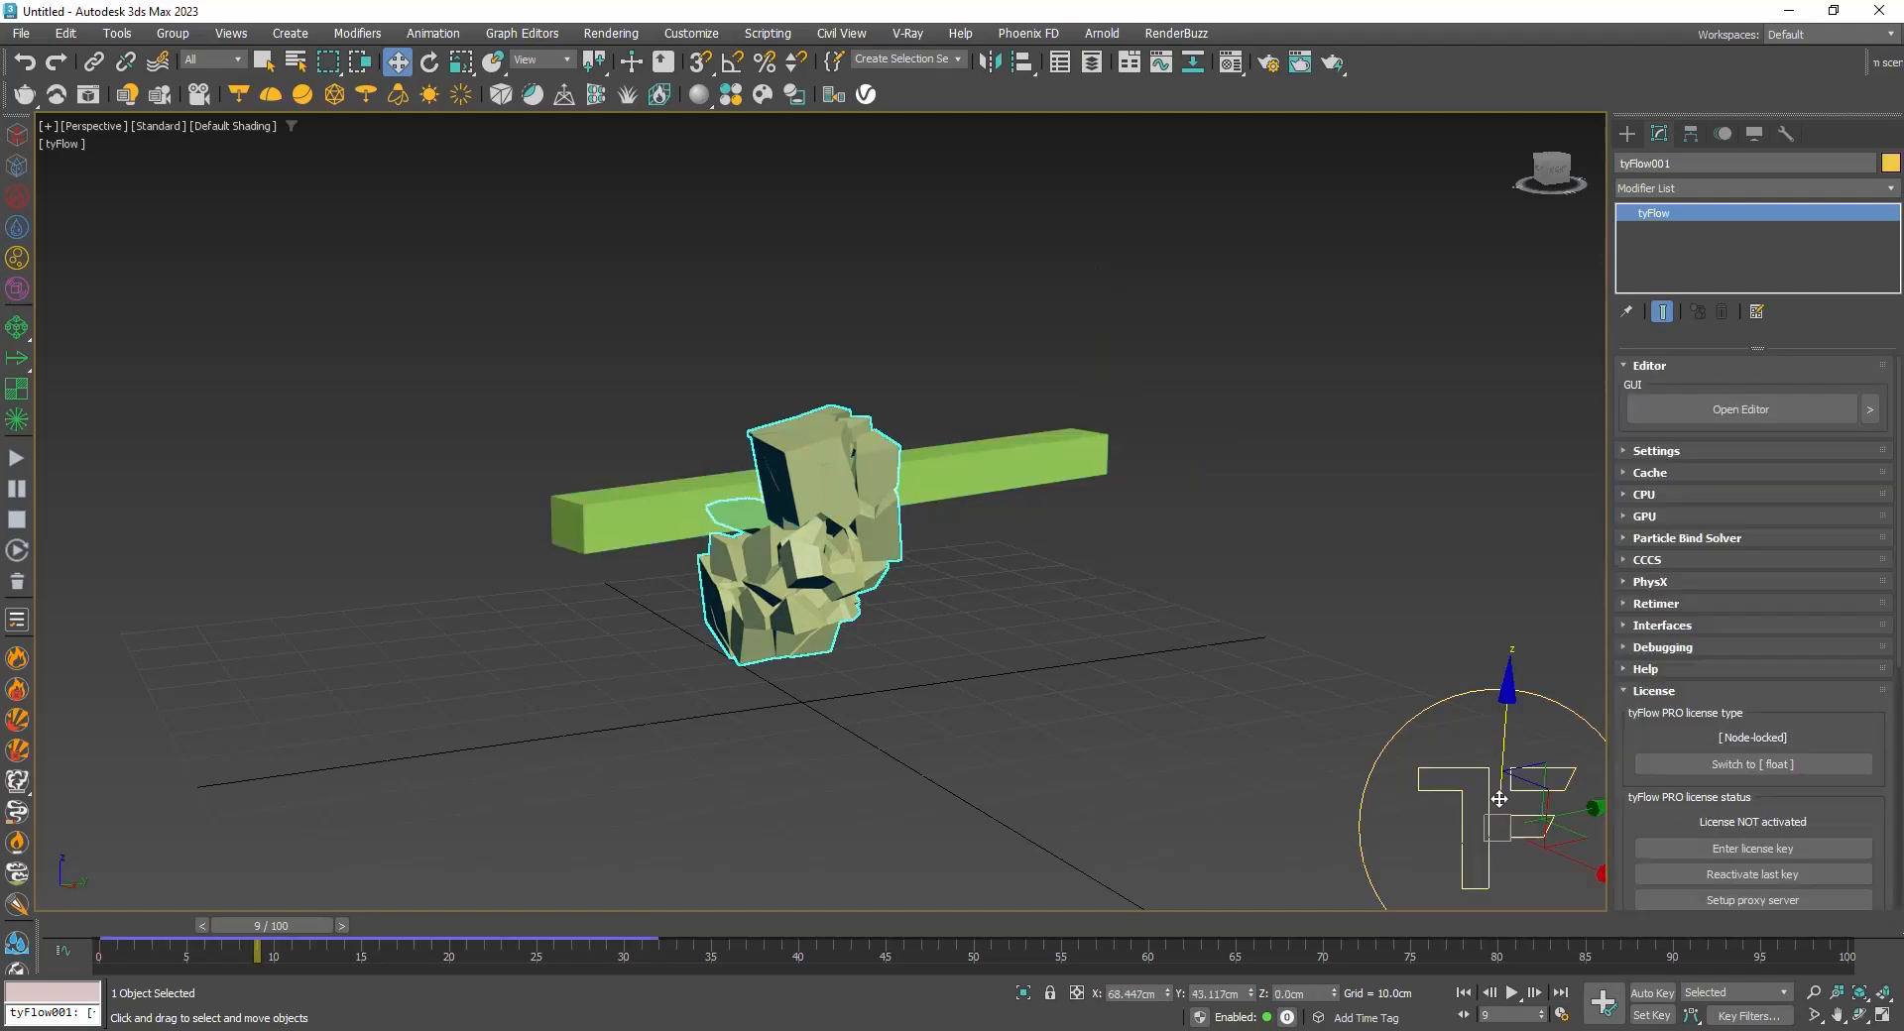
pyautogui.click(1665, 602)
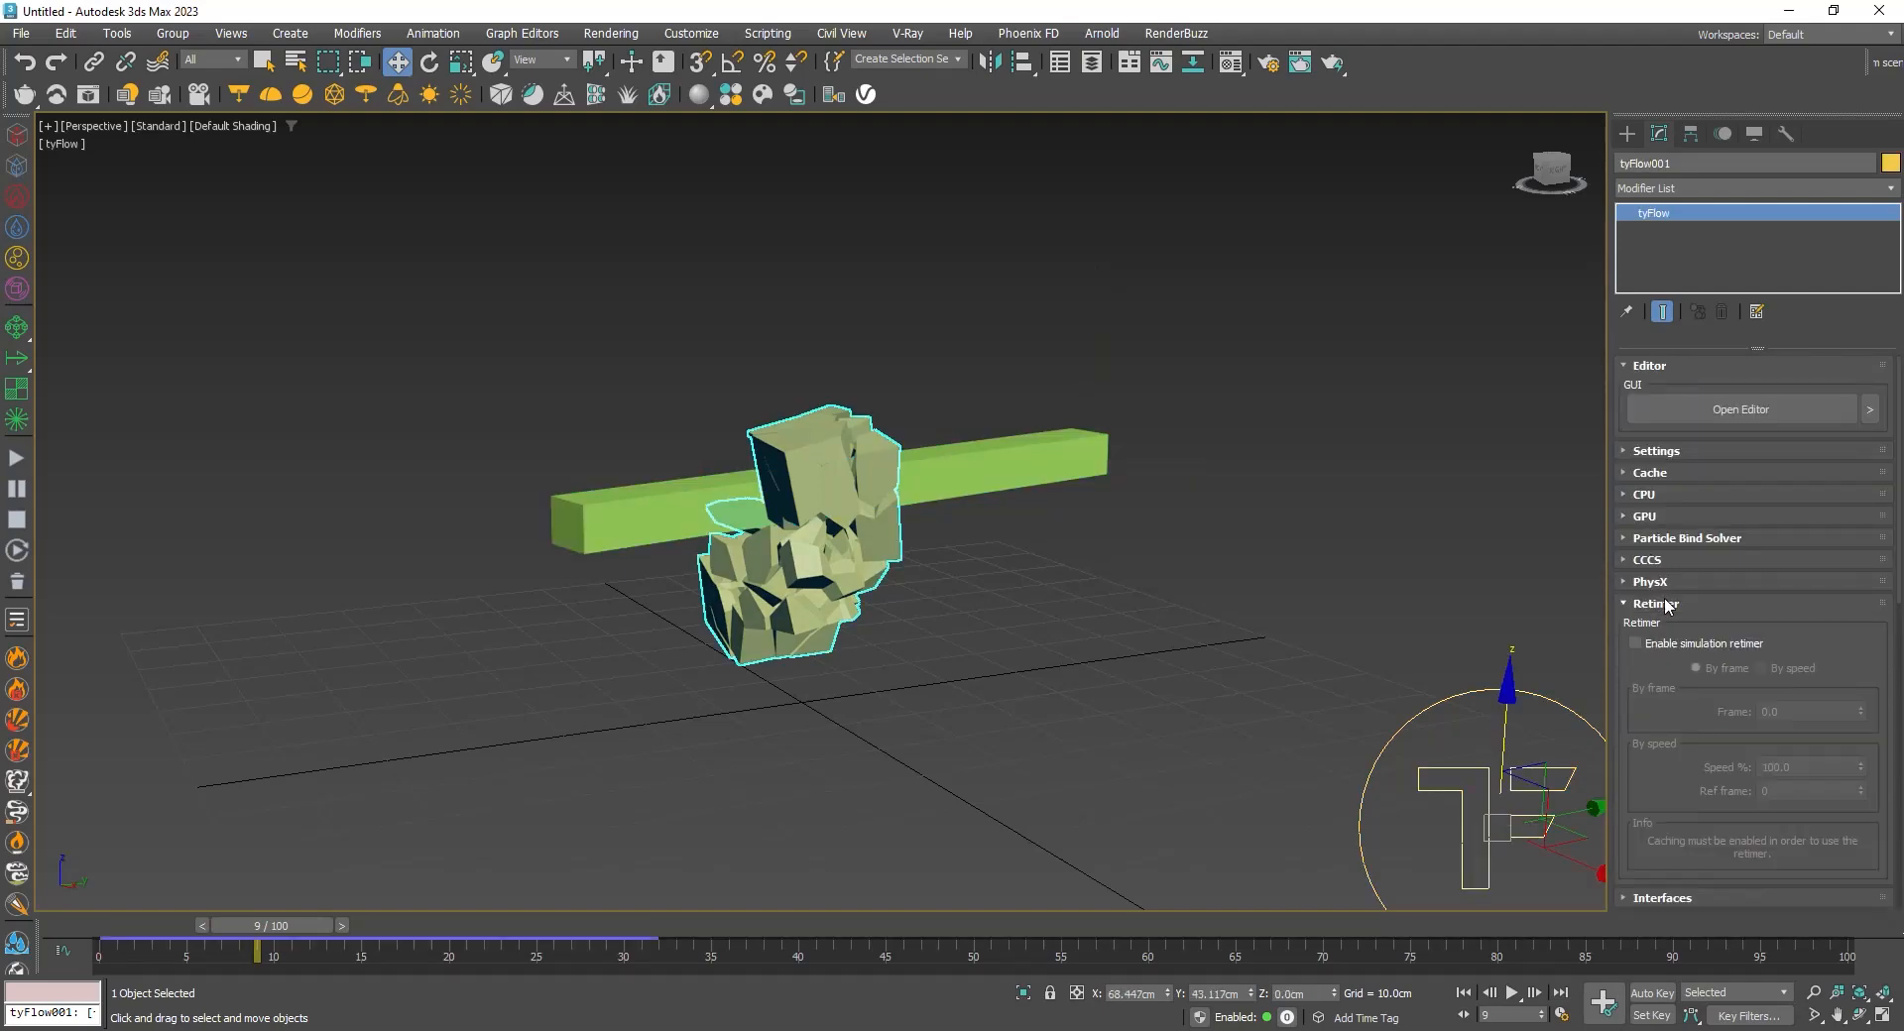
pyautogui.click(1697, 646)
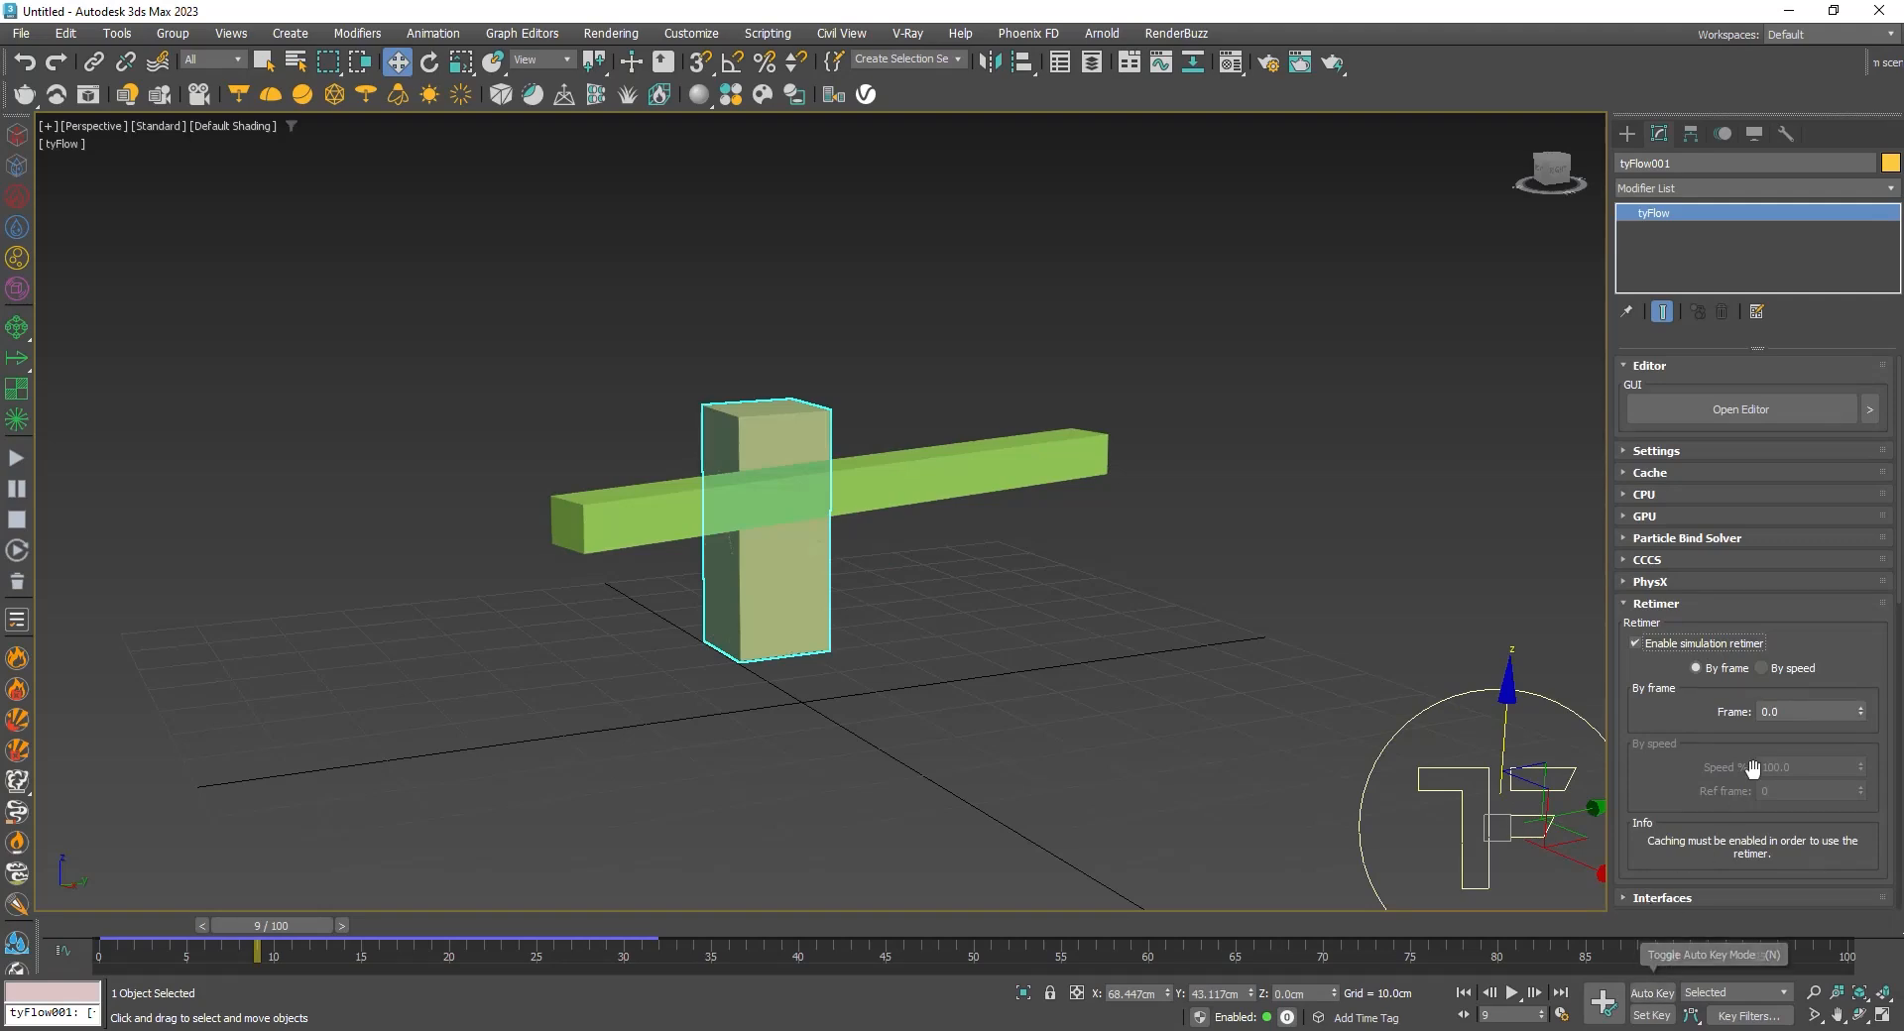
# - Set the retimer frame to 11.754, scrub the timeline to compare the beam with the fragments, and turn the retimer off
pyautogui.click(1652, 993)
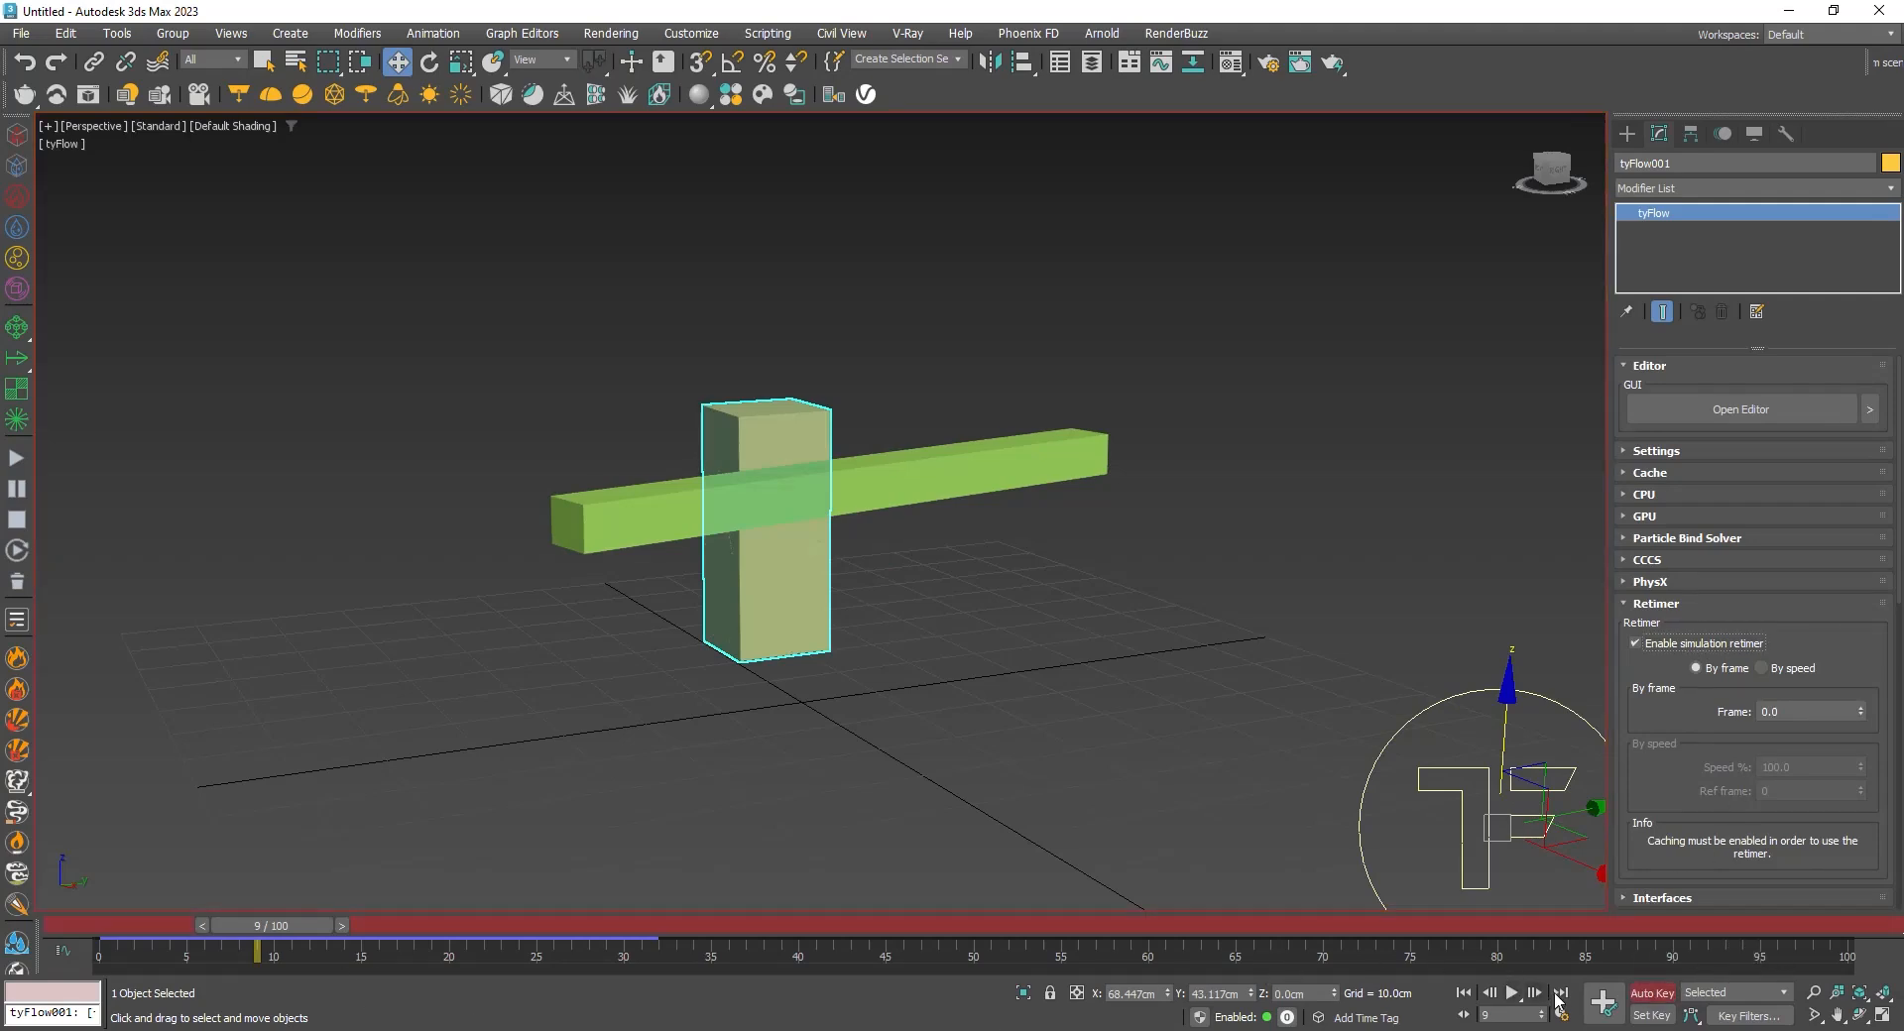
pyautogui.click(1653, 993)
pyautogui.moveTo(1861, 712); pyautogui.dragTo(1859, 663)
pyautogui.moveTo(603, 670); pyautogui.dragTo(655, 677, button='middle')
pyautogui.moveTo(294, 926); pyautogui.dragTo(255, 922)
pyautogui.press('w')
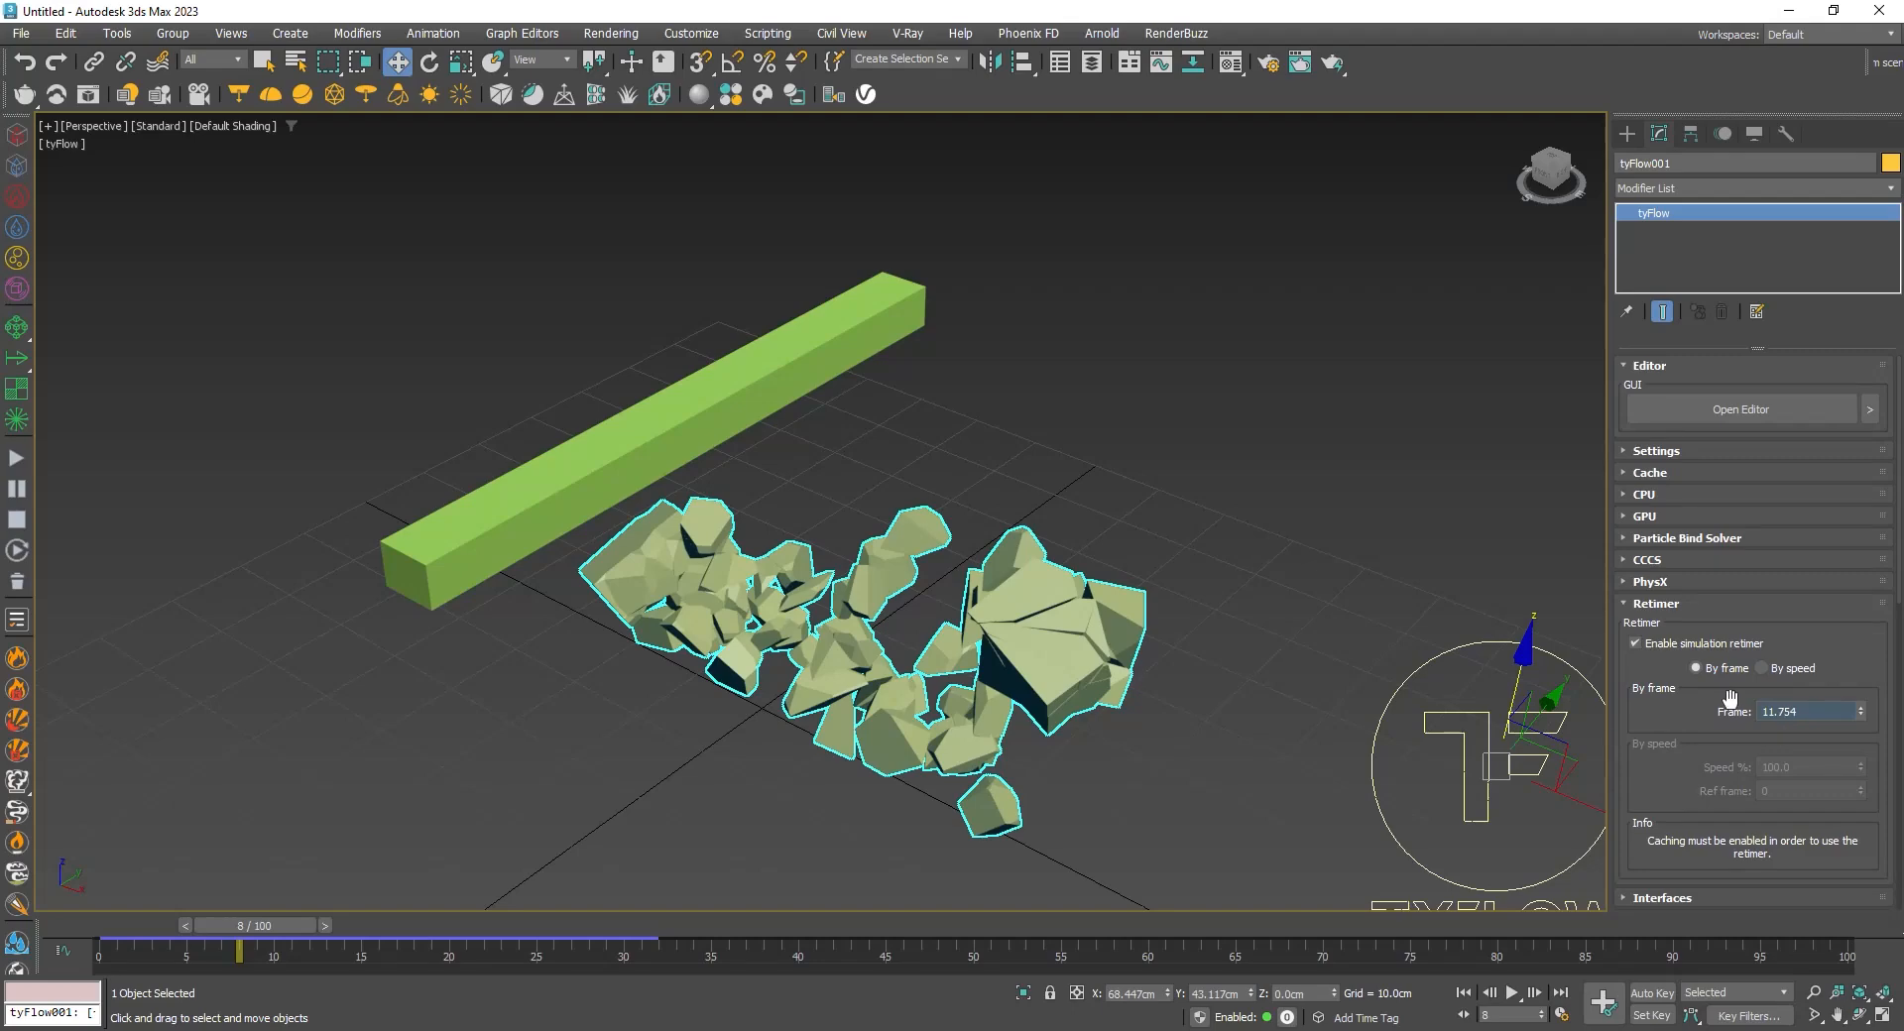
pyautogui.click(1723, 644)
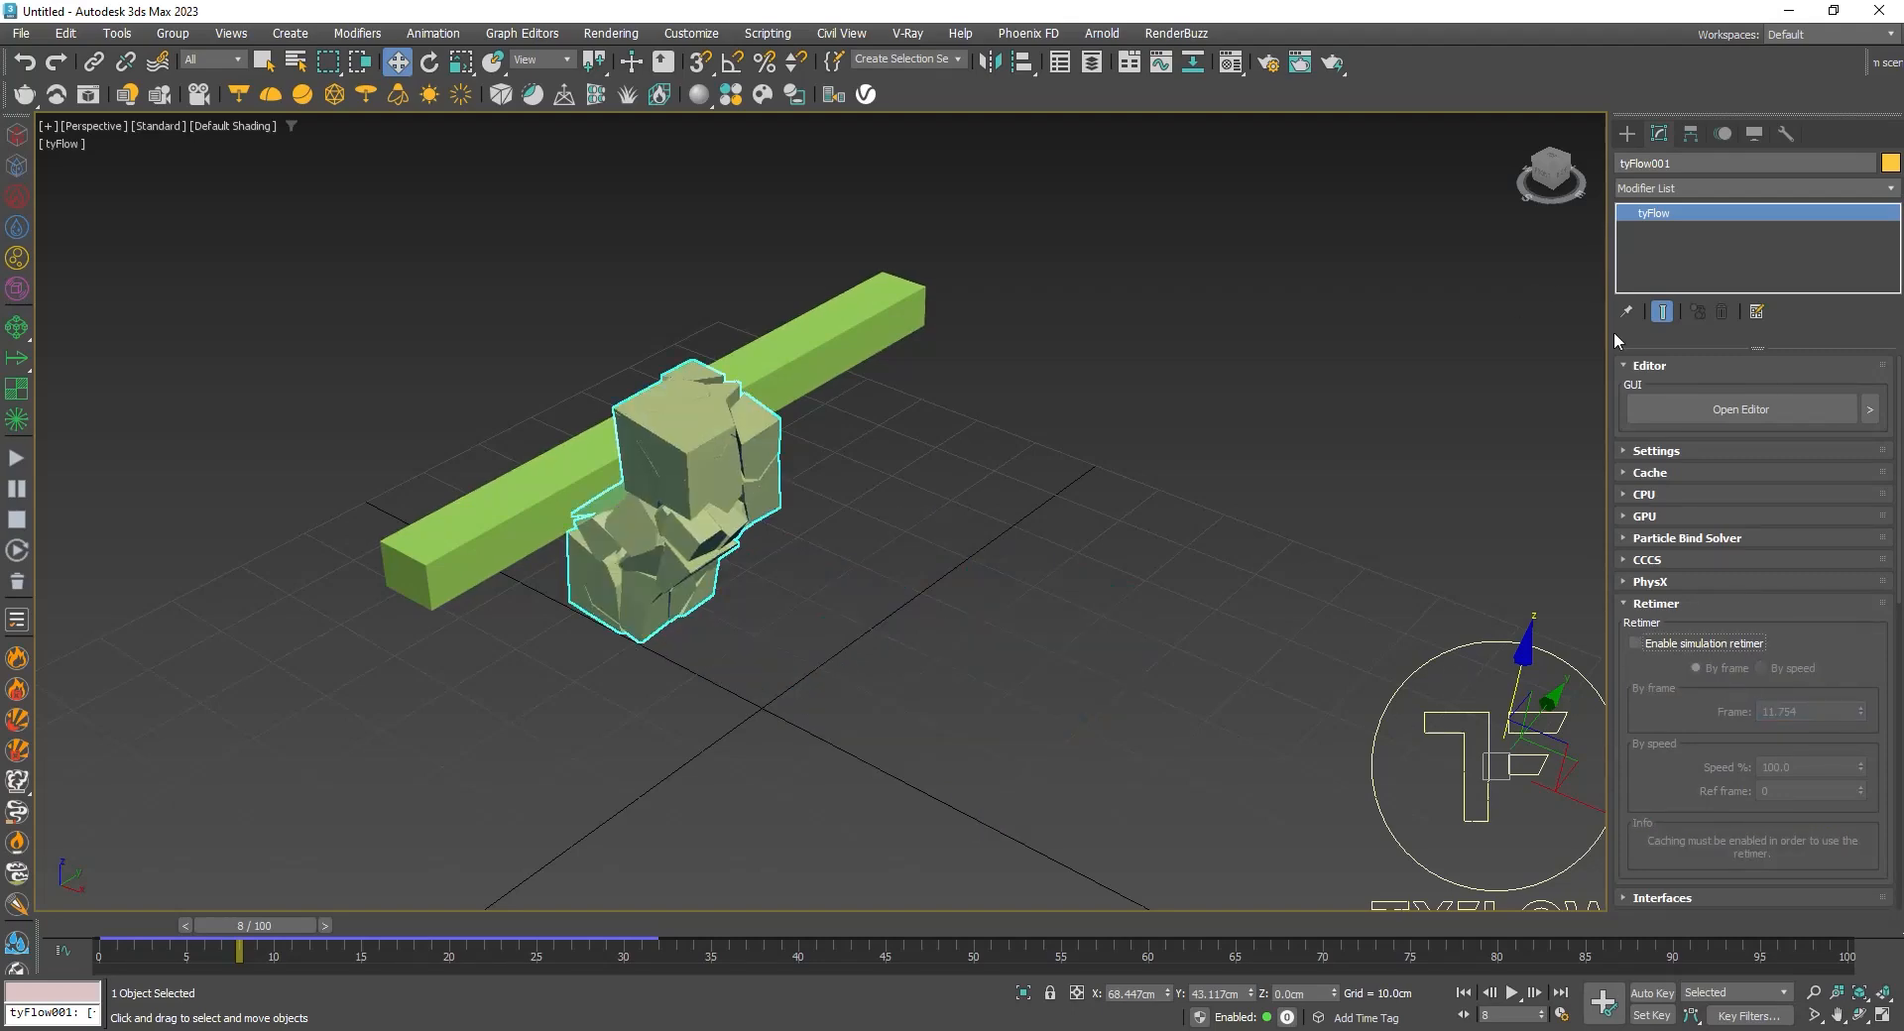
# - Open the tyFlow editor, create a separate event with a Birth Objects operator, and pick the green beam Box001 as its object
pyautogui.click(1664, 408)
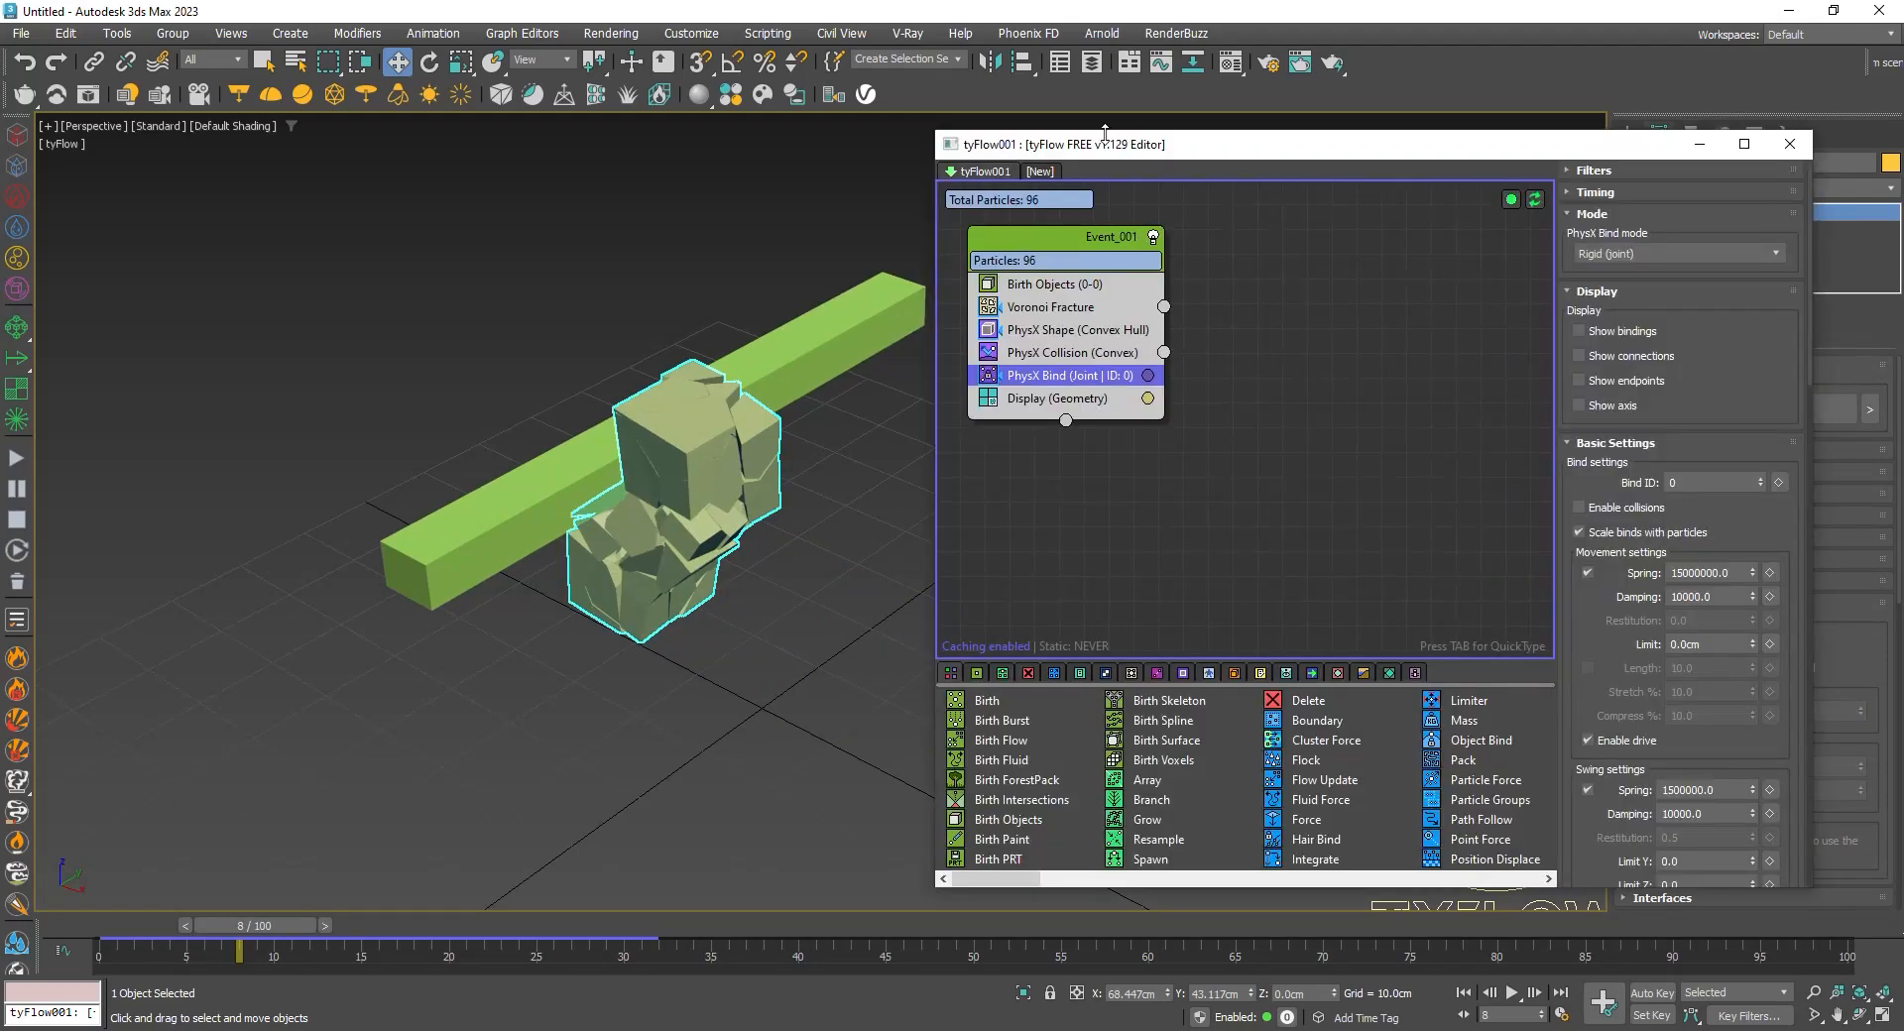
pyautogui.moveTo(1113, 133); pyautogui.dragTo(1264, 126)
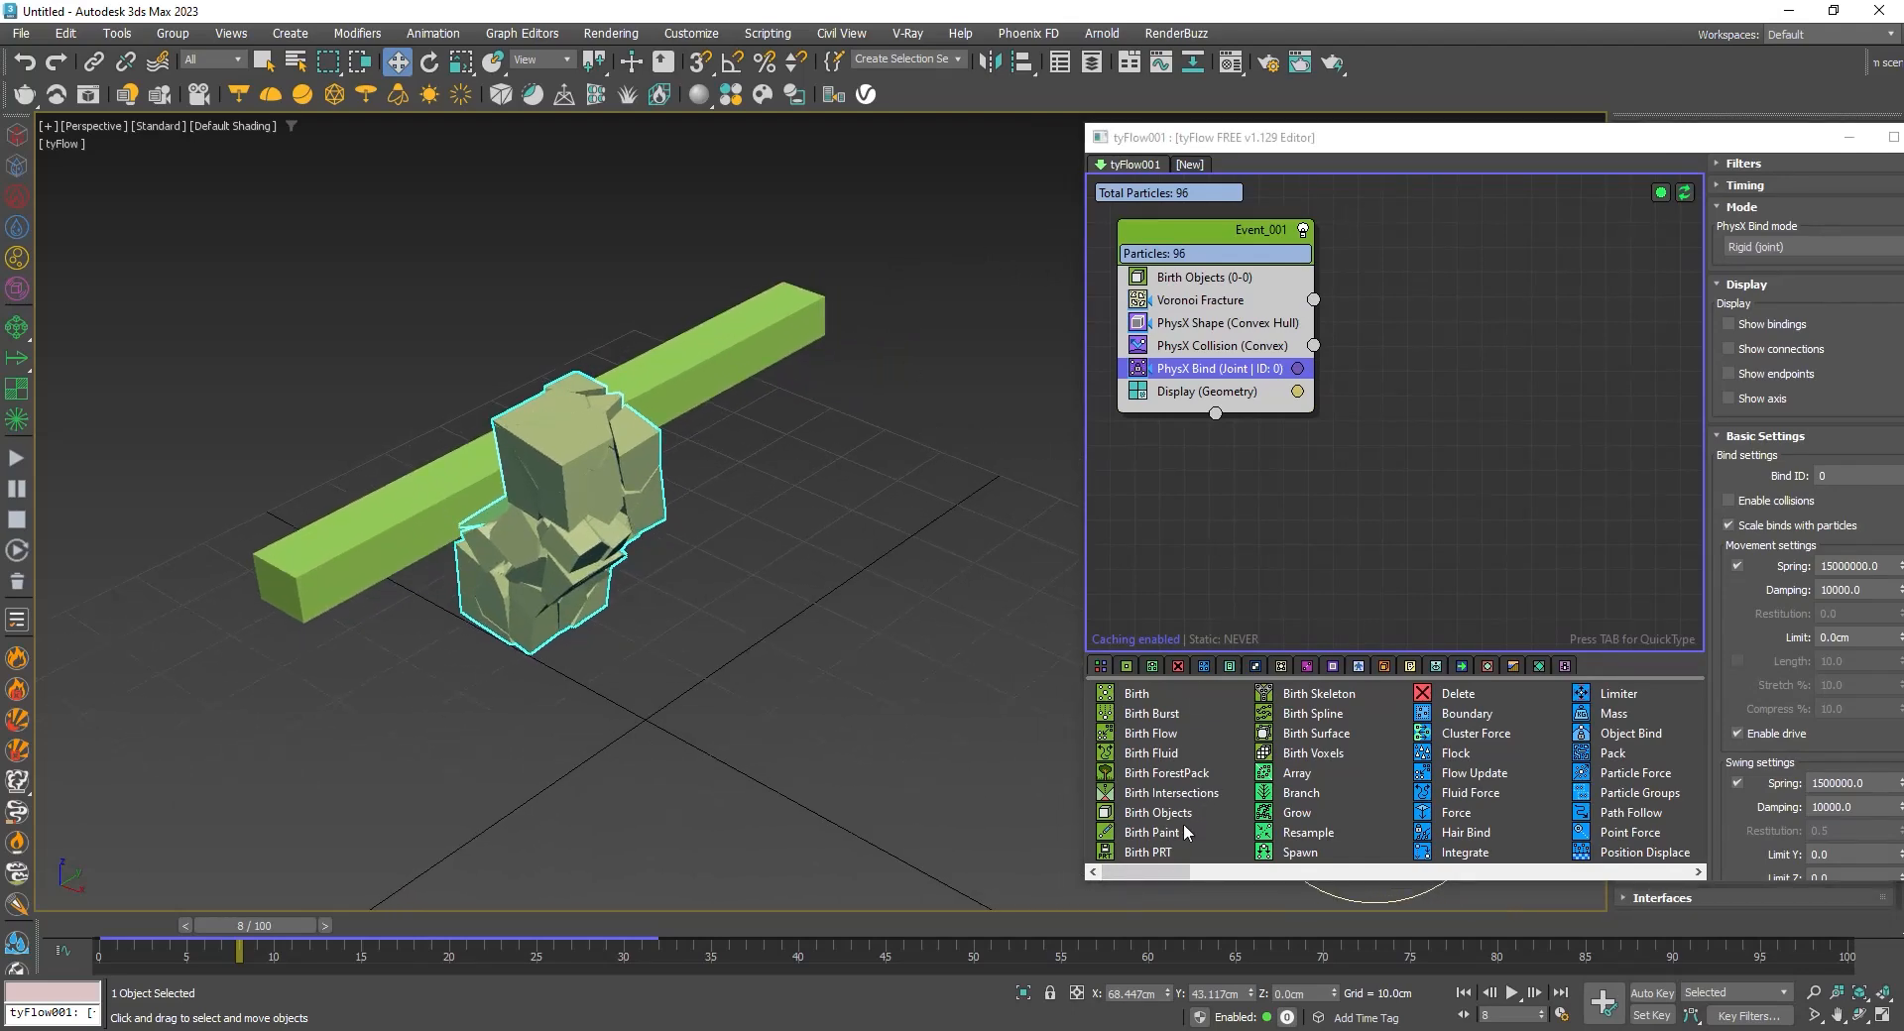
pyautogui.moveTo(1150, 808); pyautogui.dragTo(1517, 276)
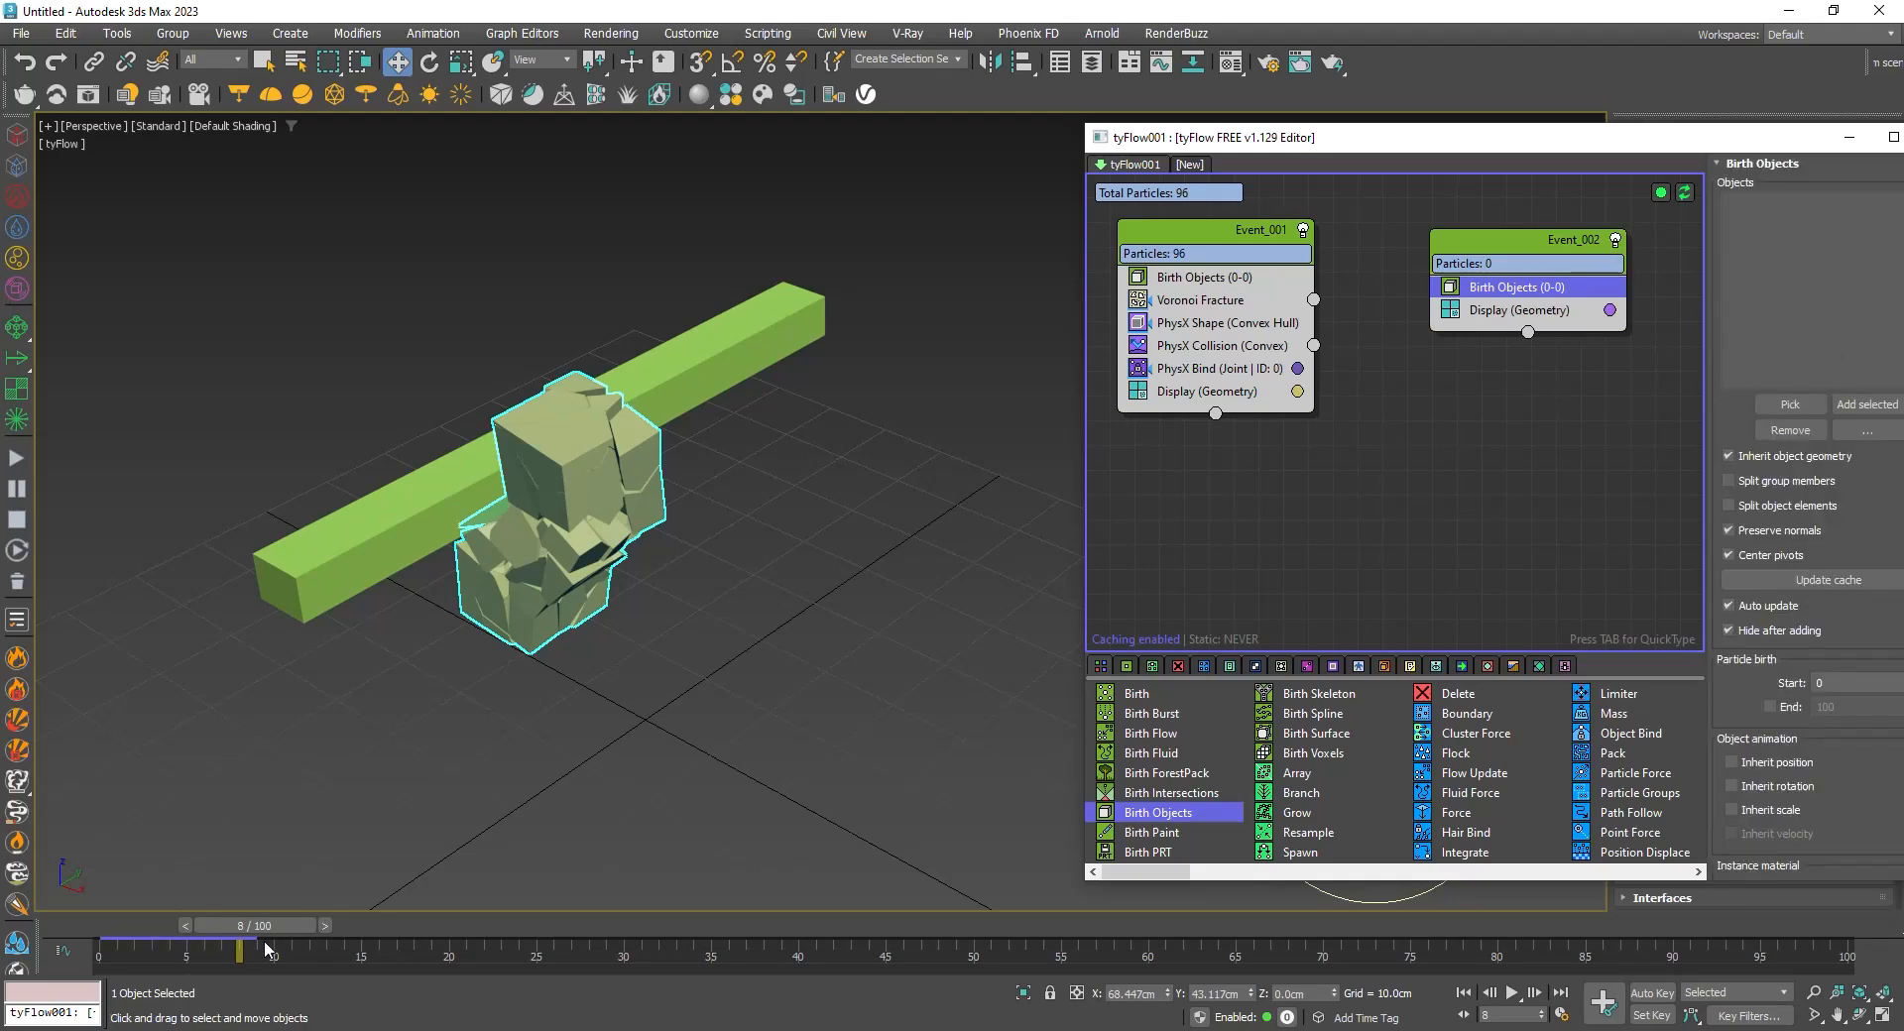
pyautogui.moveTo(270, 928); pyautogui.dragTo(117, 928)
pyautogui.click(1790, 403)
pyautogui.click(480, 279)
pyautogui.moveTo(75, 928); pyautogui.dragTo(260, 928)
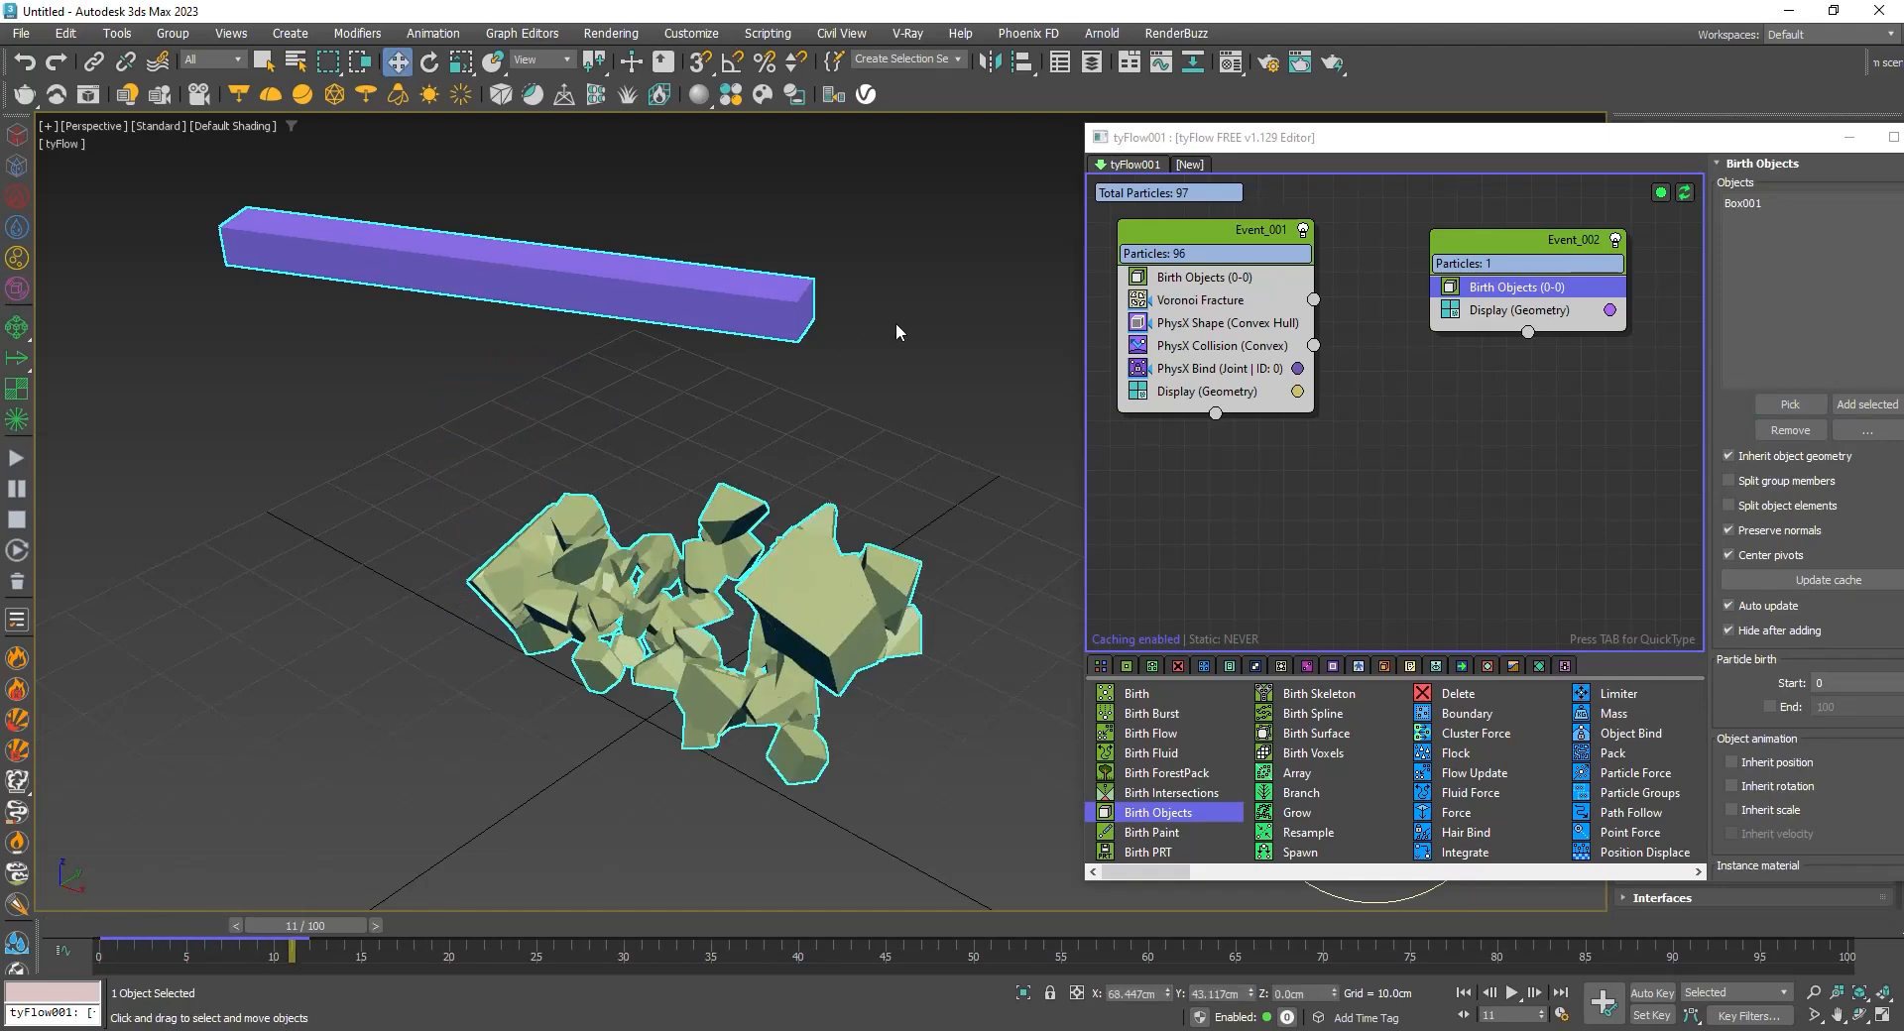
# - Make the beam's Birth Objects operator inherit position, rotation and scale animation, and preview the swing
pyautogui.moveTo(897, 332); pyautogui.dragTo(765, 361, button='middle')
pyautogui.moveTo(1368, 431); pyautogui.dragTo(1225, 434, button='middle')
pyautogui.moveTo(1692, 143); pyautogui.dragTo(1629, 132)
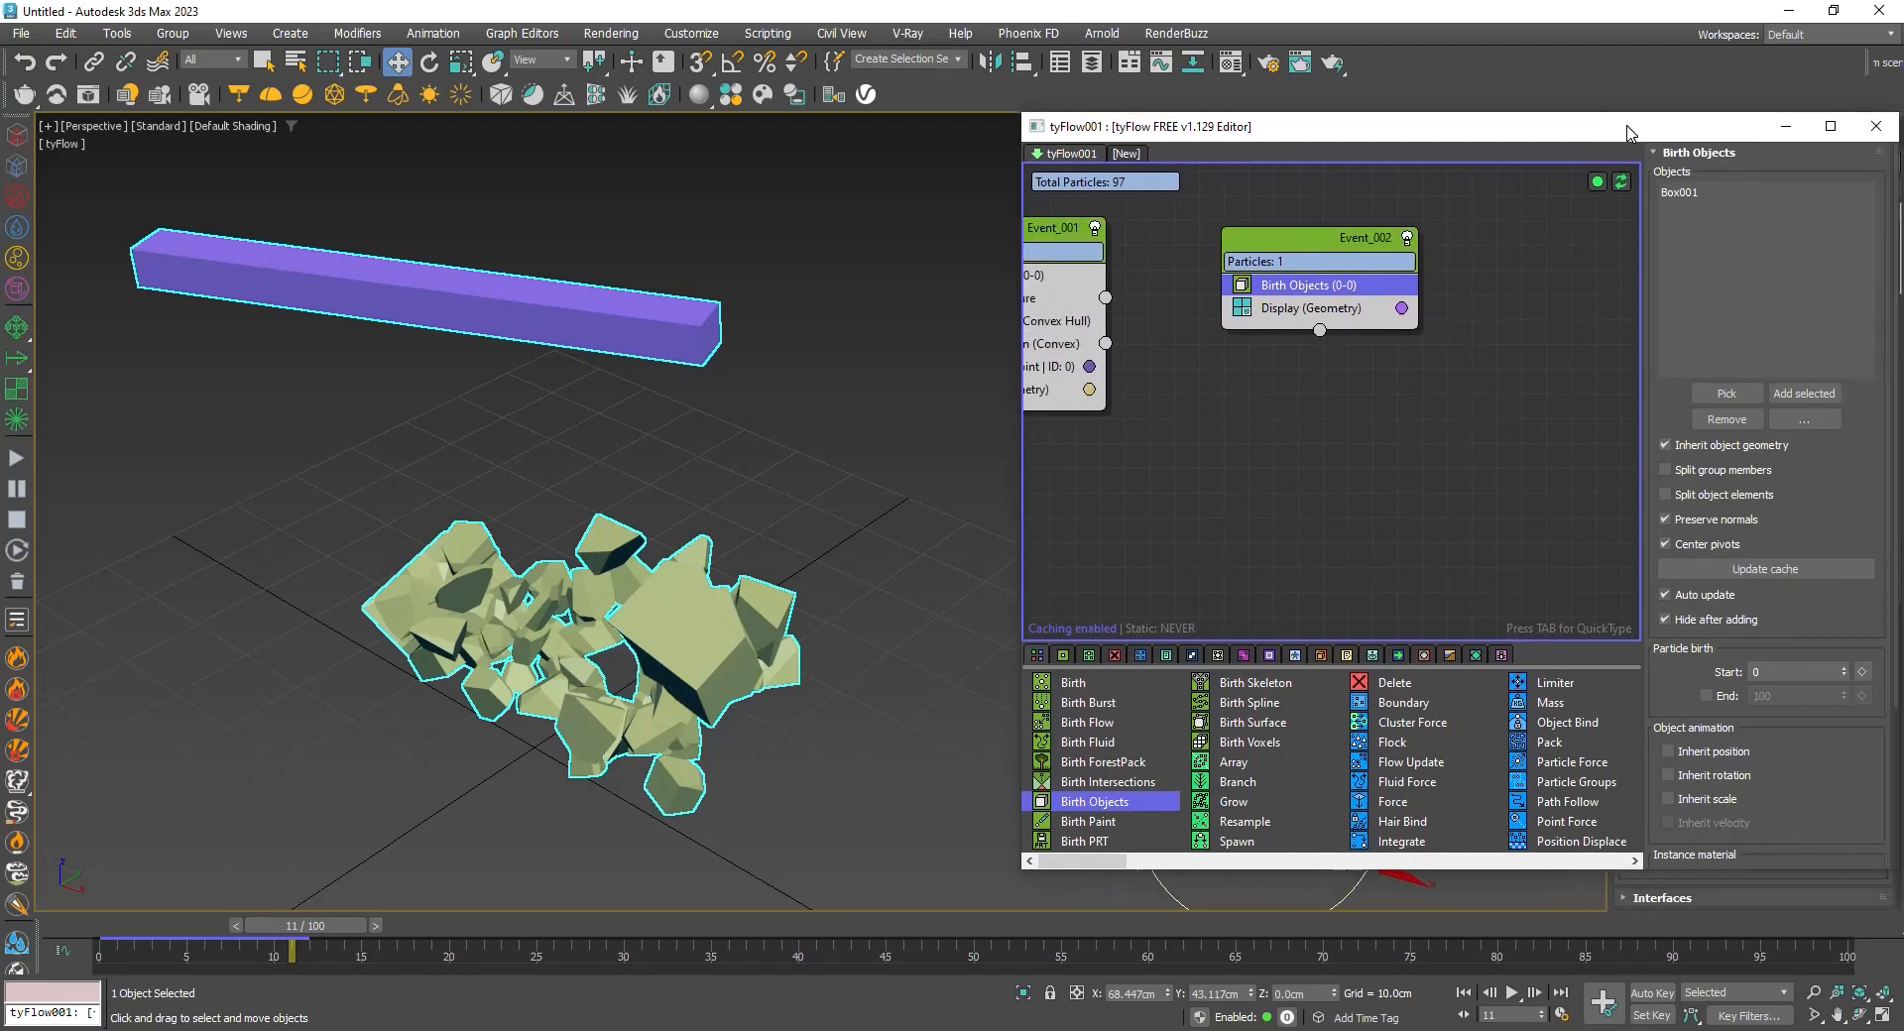
pyautogui.click(1707, 753)
pyautogui.click(1722, 776)
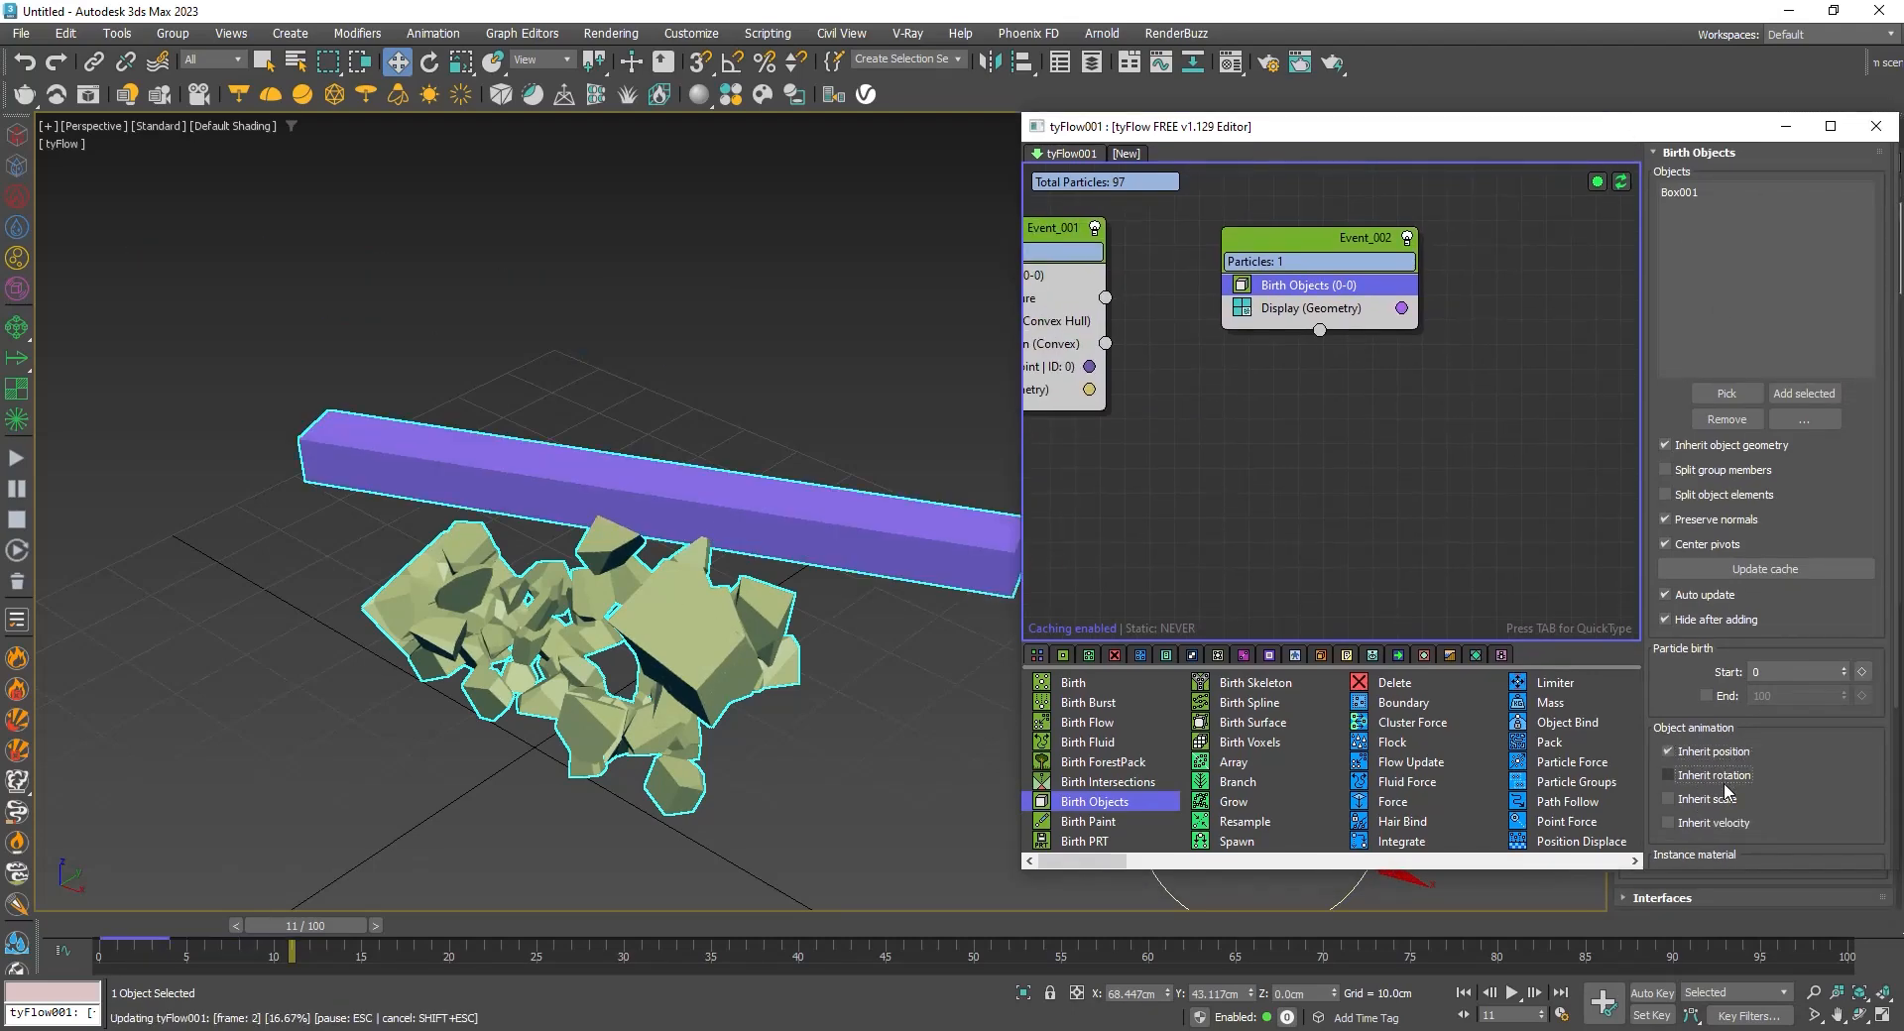
pyautogui.click(1726, 803)
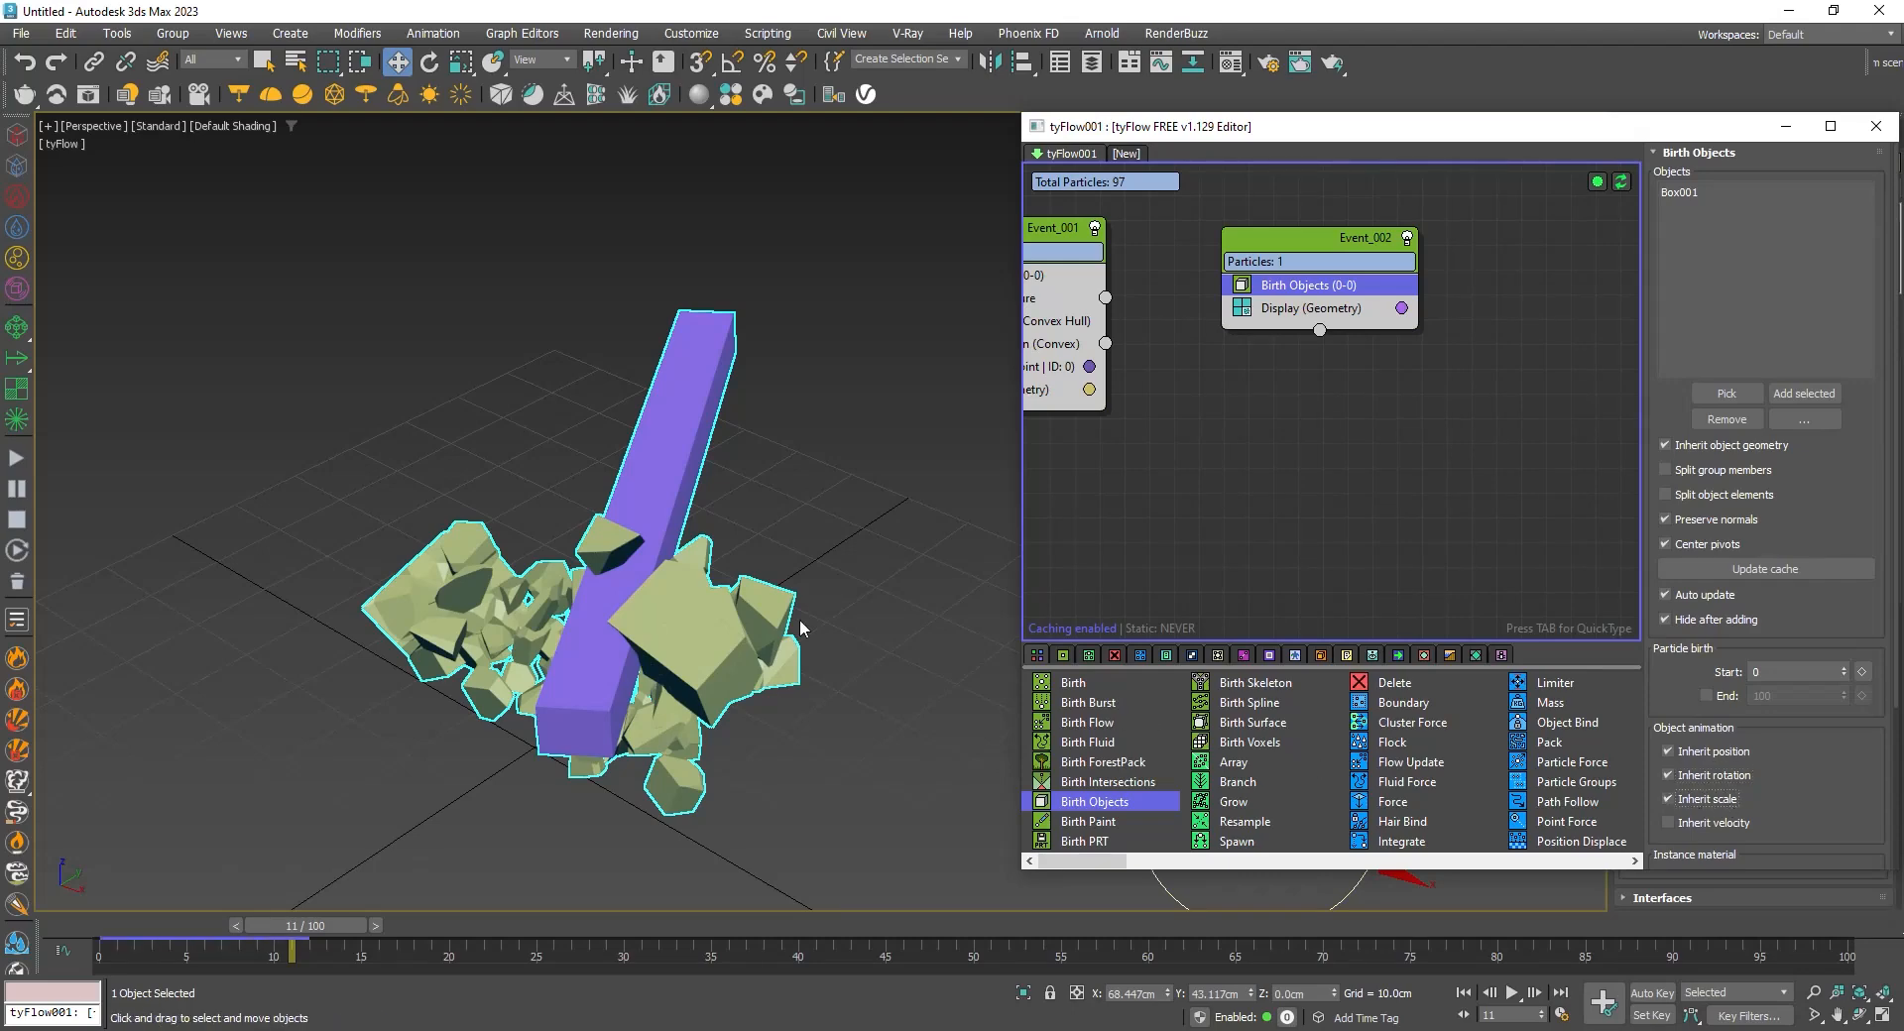
pyautogui.moveTo(348, 917)
pyautogui.mouseDown()
pyautogui.moveTo(178, 913)
pyautogui.moveTo(333, 914)
pyautogui.mouseUp()
pyautogui.moveTo(376, 925); pyautogui.dragTo(243, 925)
pyautogui.press('w')
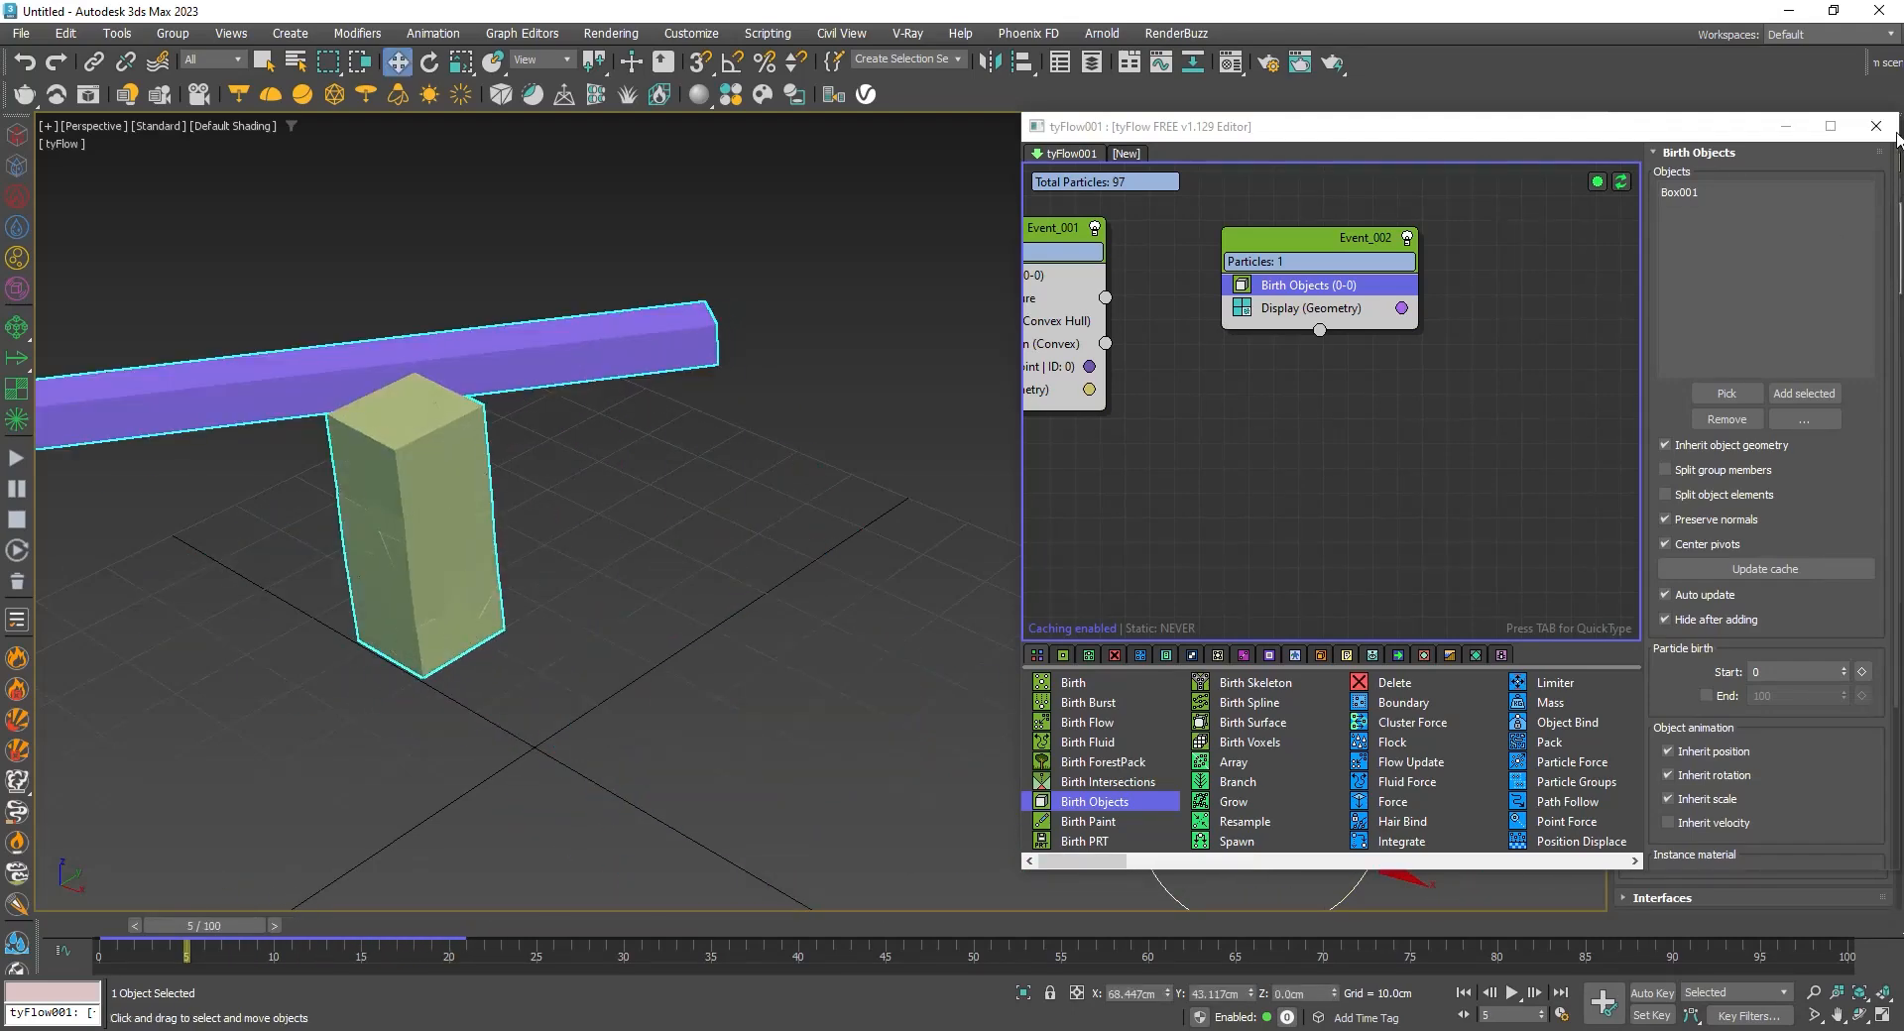
# - Close the tyFlow editor, re-enable the simulation retimer, and examine the retimed beam and fragments
pyautogui.click(1873, 123)
pyautogui.click(1635, 643)
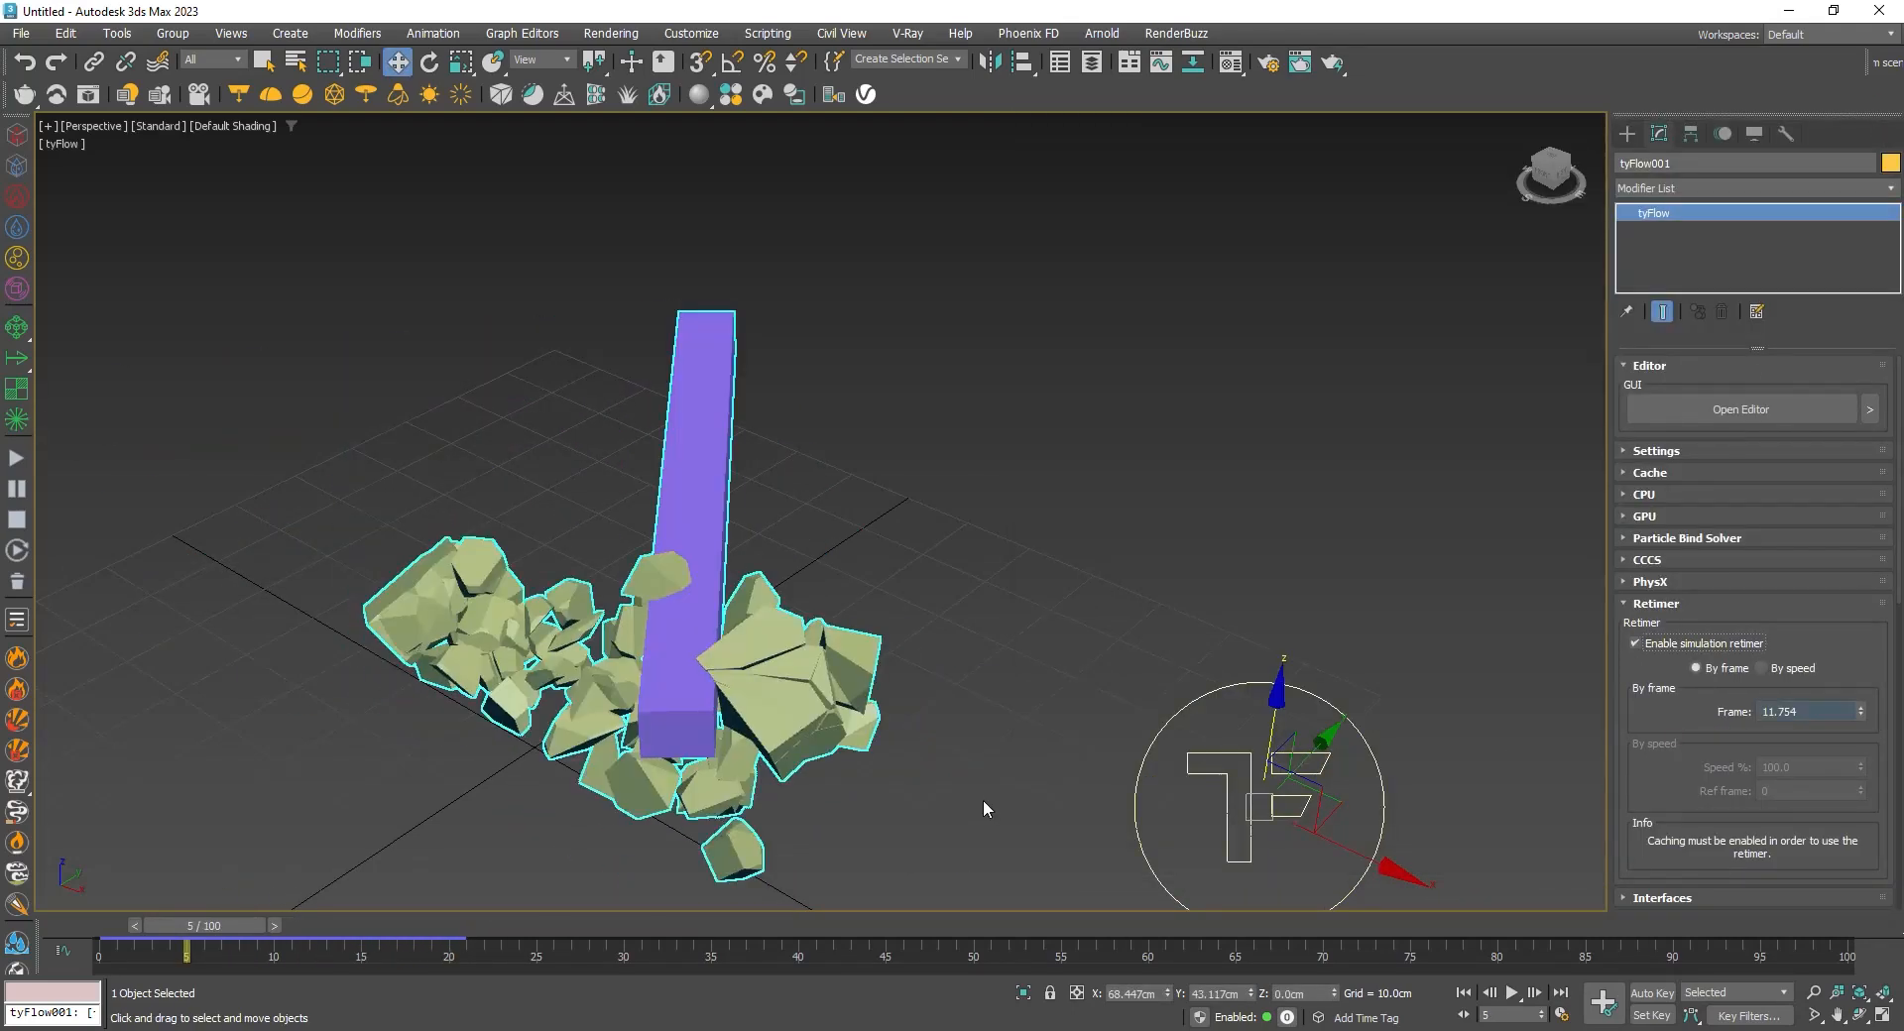
pyautogui.moveTo(235, 928); pyautogui.dragTo(264, 930)
pyautogui.moveTo(706, 798); pyautogui.dragTo(633, 709, button='middle')
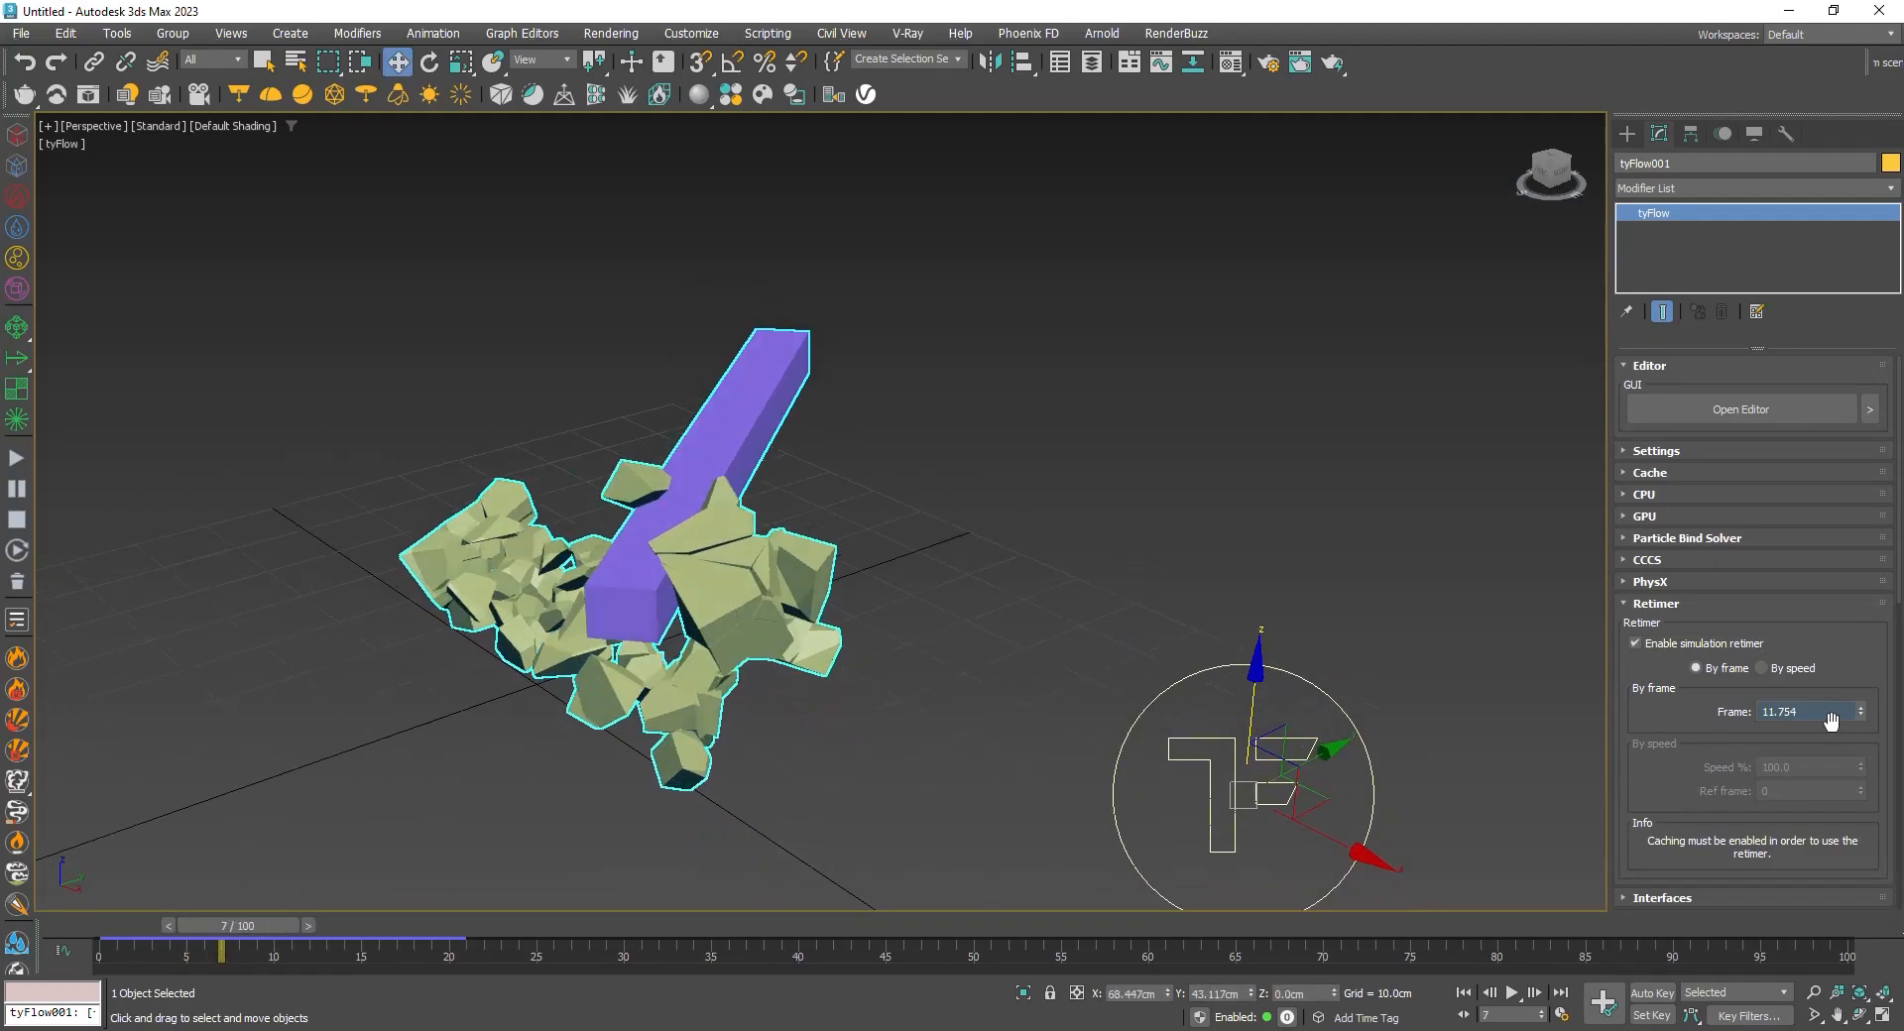
# - Set the retimer frame to 13.5 and scrub the timeline to examine the scattered fragments and beam
pyautogui.moveTo(1865, 712)
pyautogui.mouseDown()
pyautogui.moveTo(1861, 733)
pyautogui.moveTo(1860, 710)
pyautogui.mouseUp()
pyautogui.moveTo(751, 625); pyautogui.dragTo(873, 483, button='middle')
pyautogui.moveTo(212, 918); pyautogui.dragTo(105, 918)
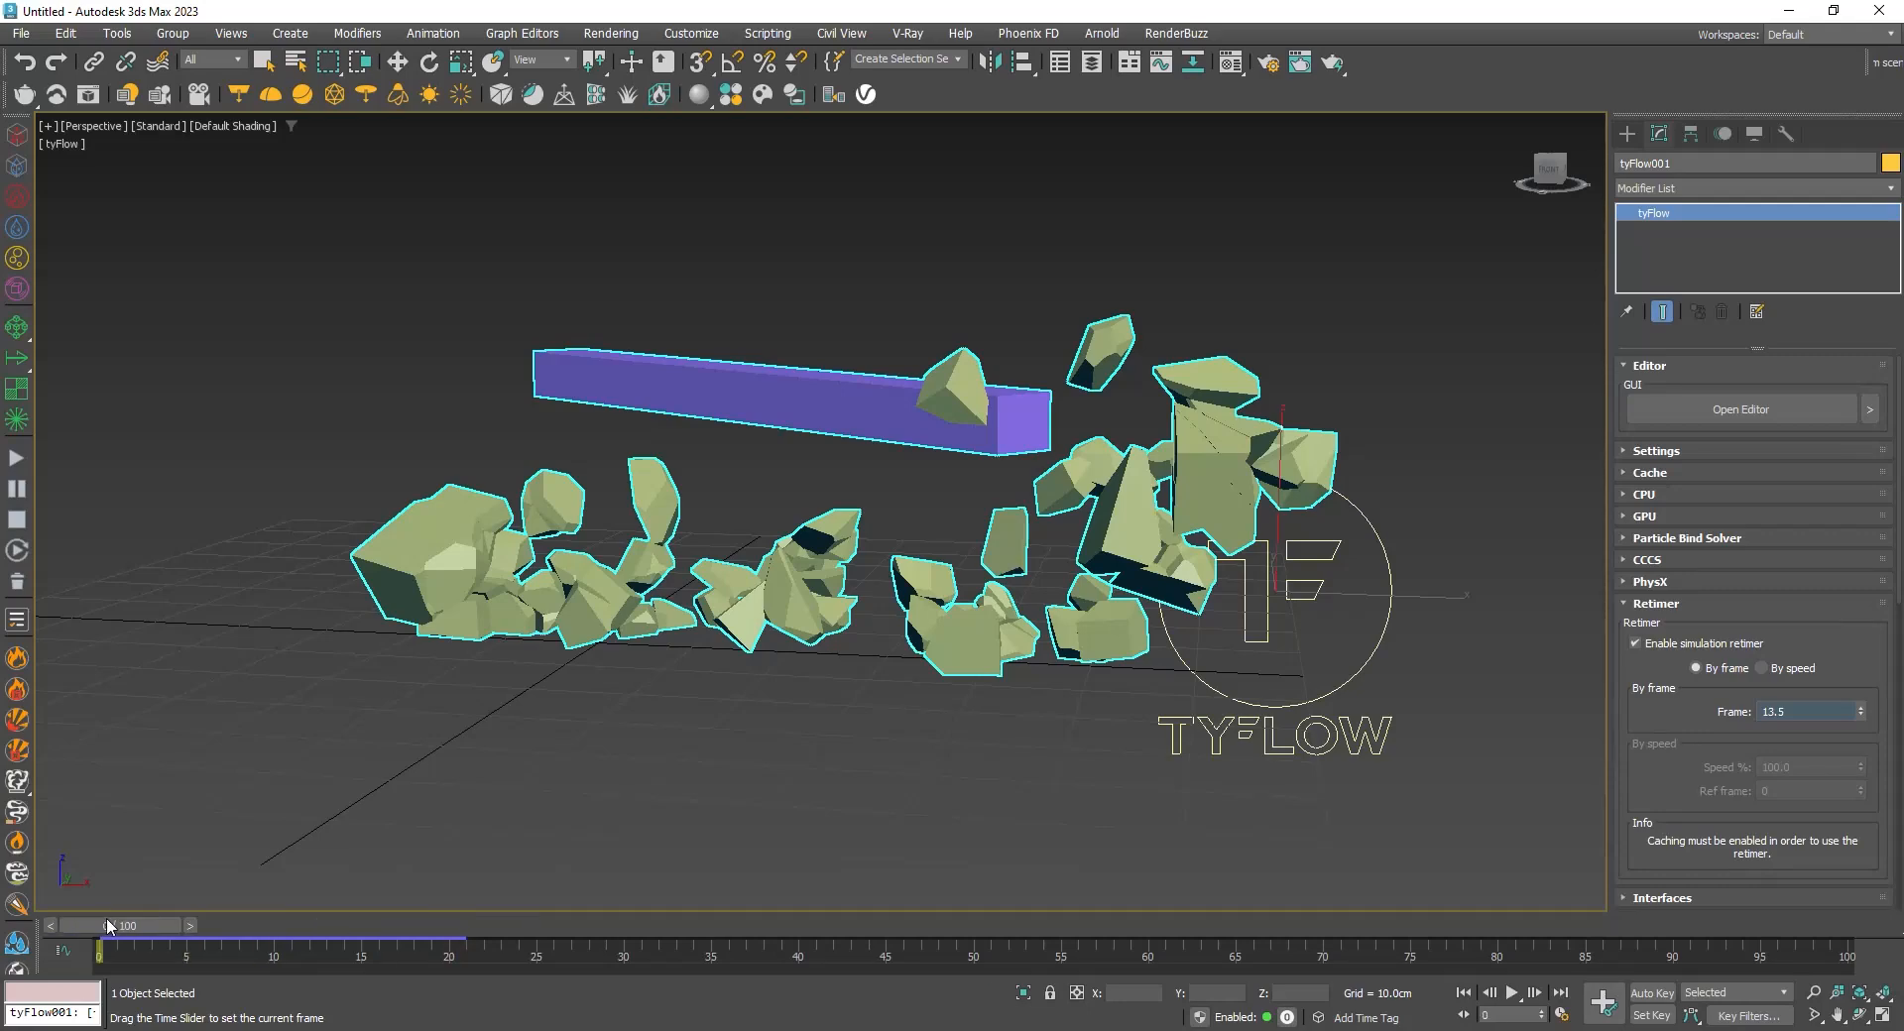
pyautogui.moveTo(377, 922); pyautogui.dragTo(276, 922)
pyautogui.press('w')
# - Reset the retimer frame to 0 and auto-key it to 21.75 at timeline frame 16
pyautogui.click(1638, 993)
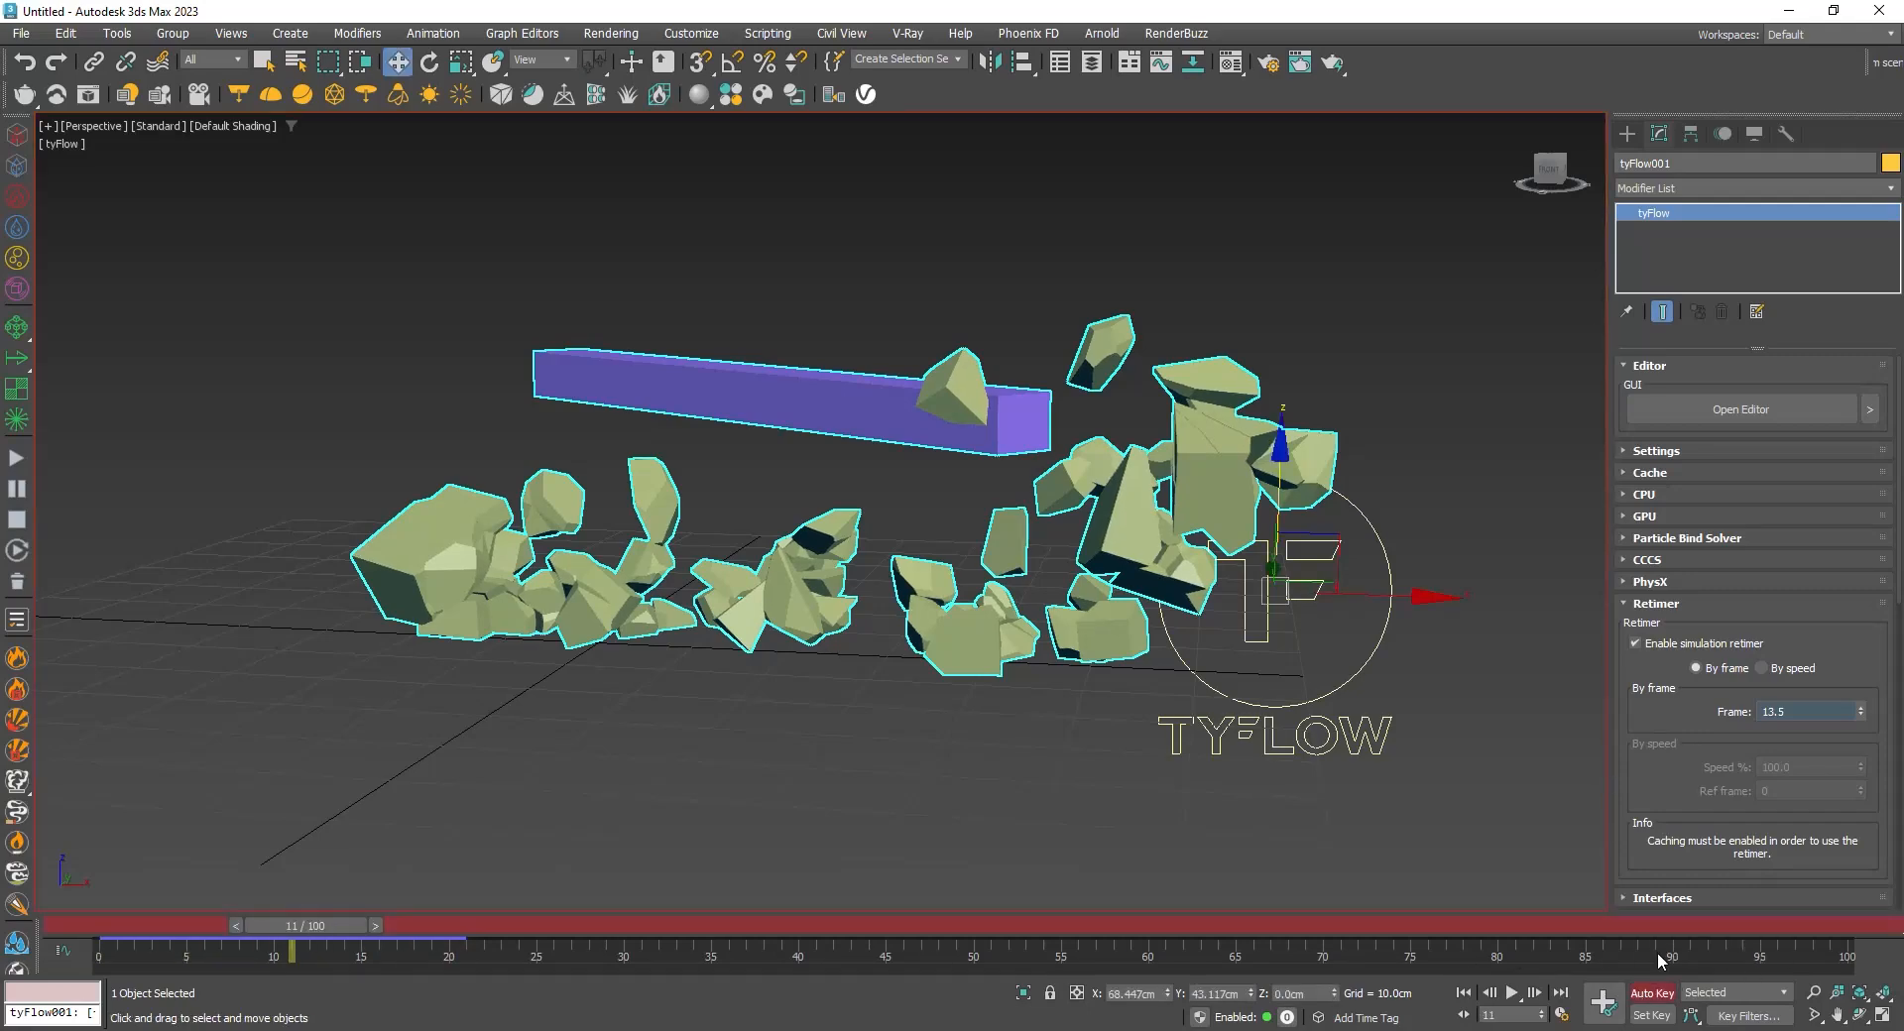
pyautogui.rightClick(1861, 712)
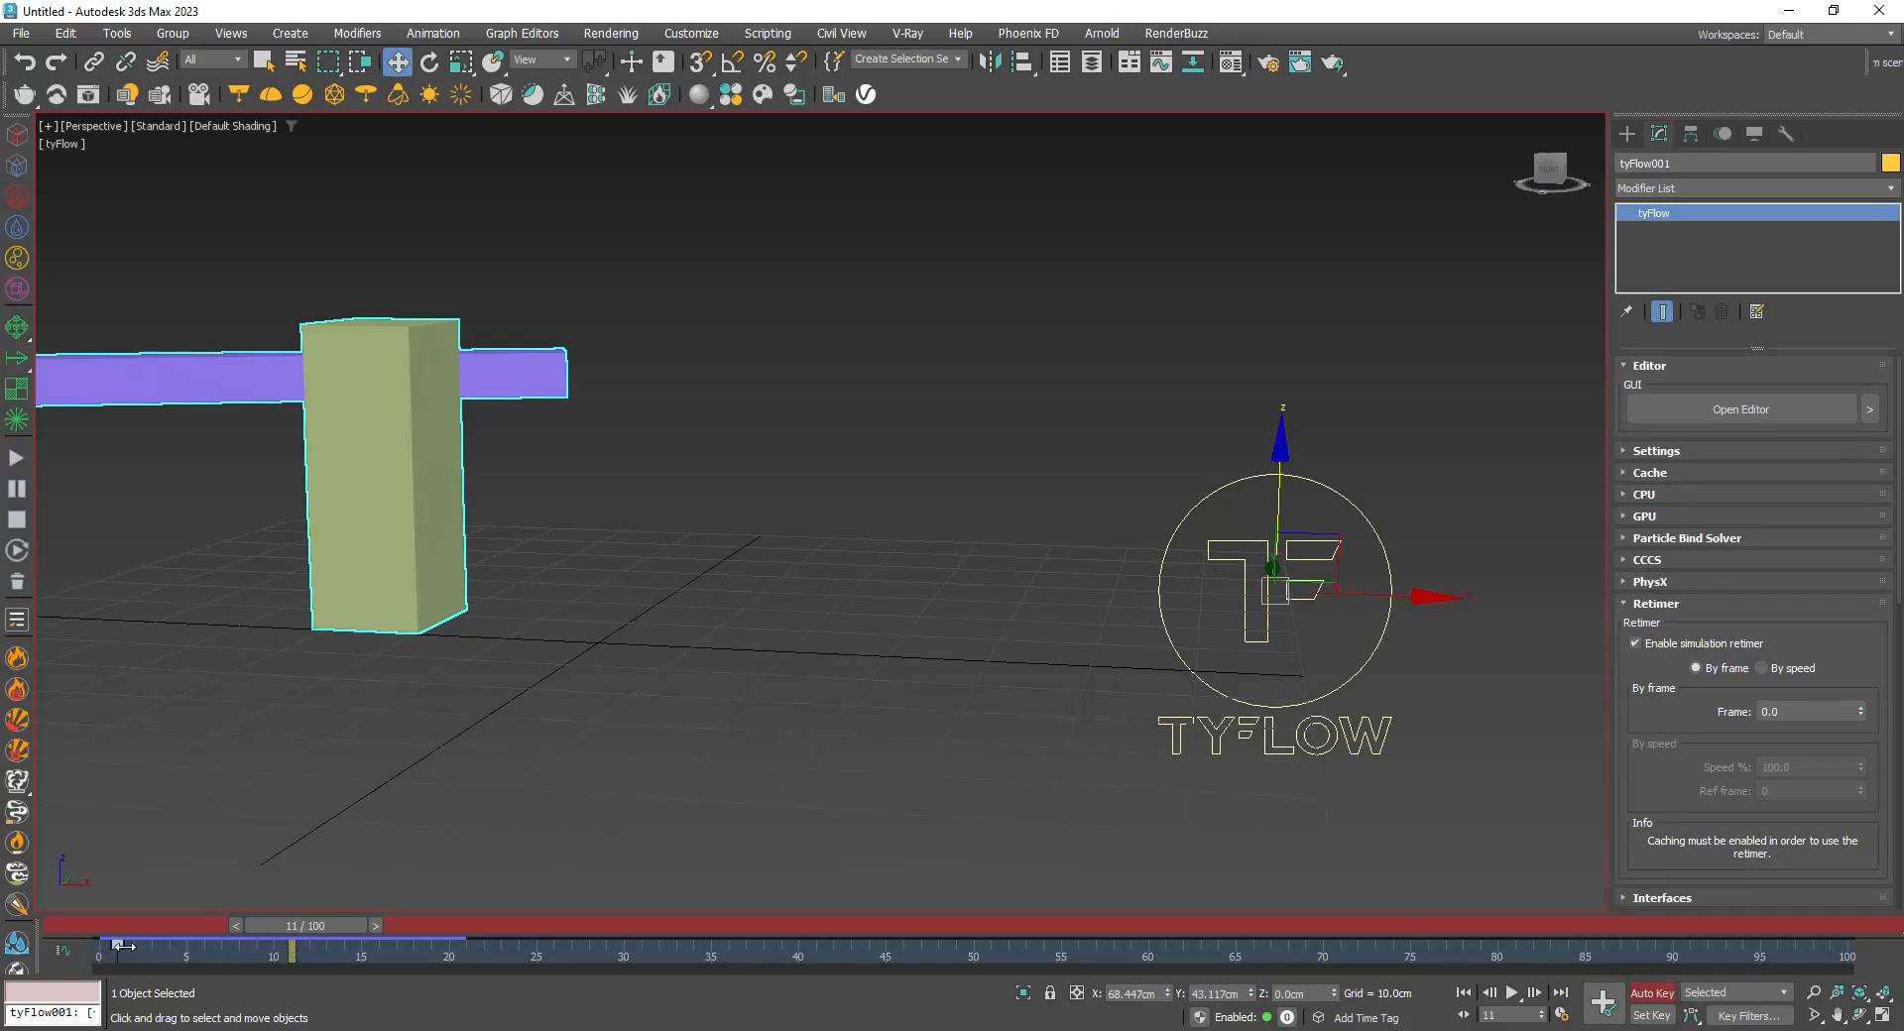
pyautogui.moveTo(327, 927); pyautogui.dragTo(410, 929)
pyautogui.moveTo(1868, 716); pyautogui.dragTo(1853, 619)
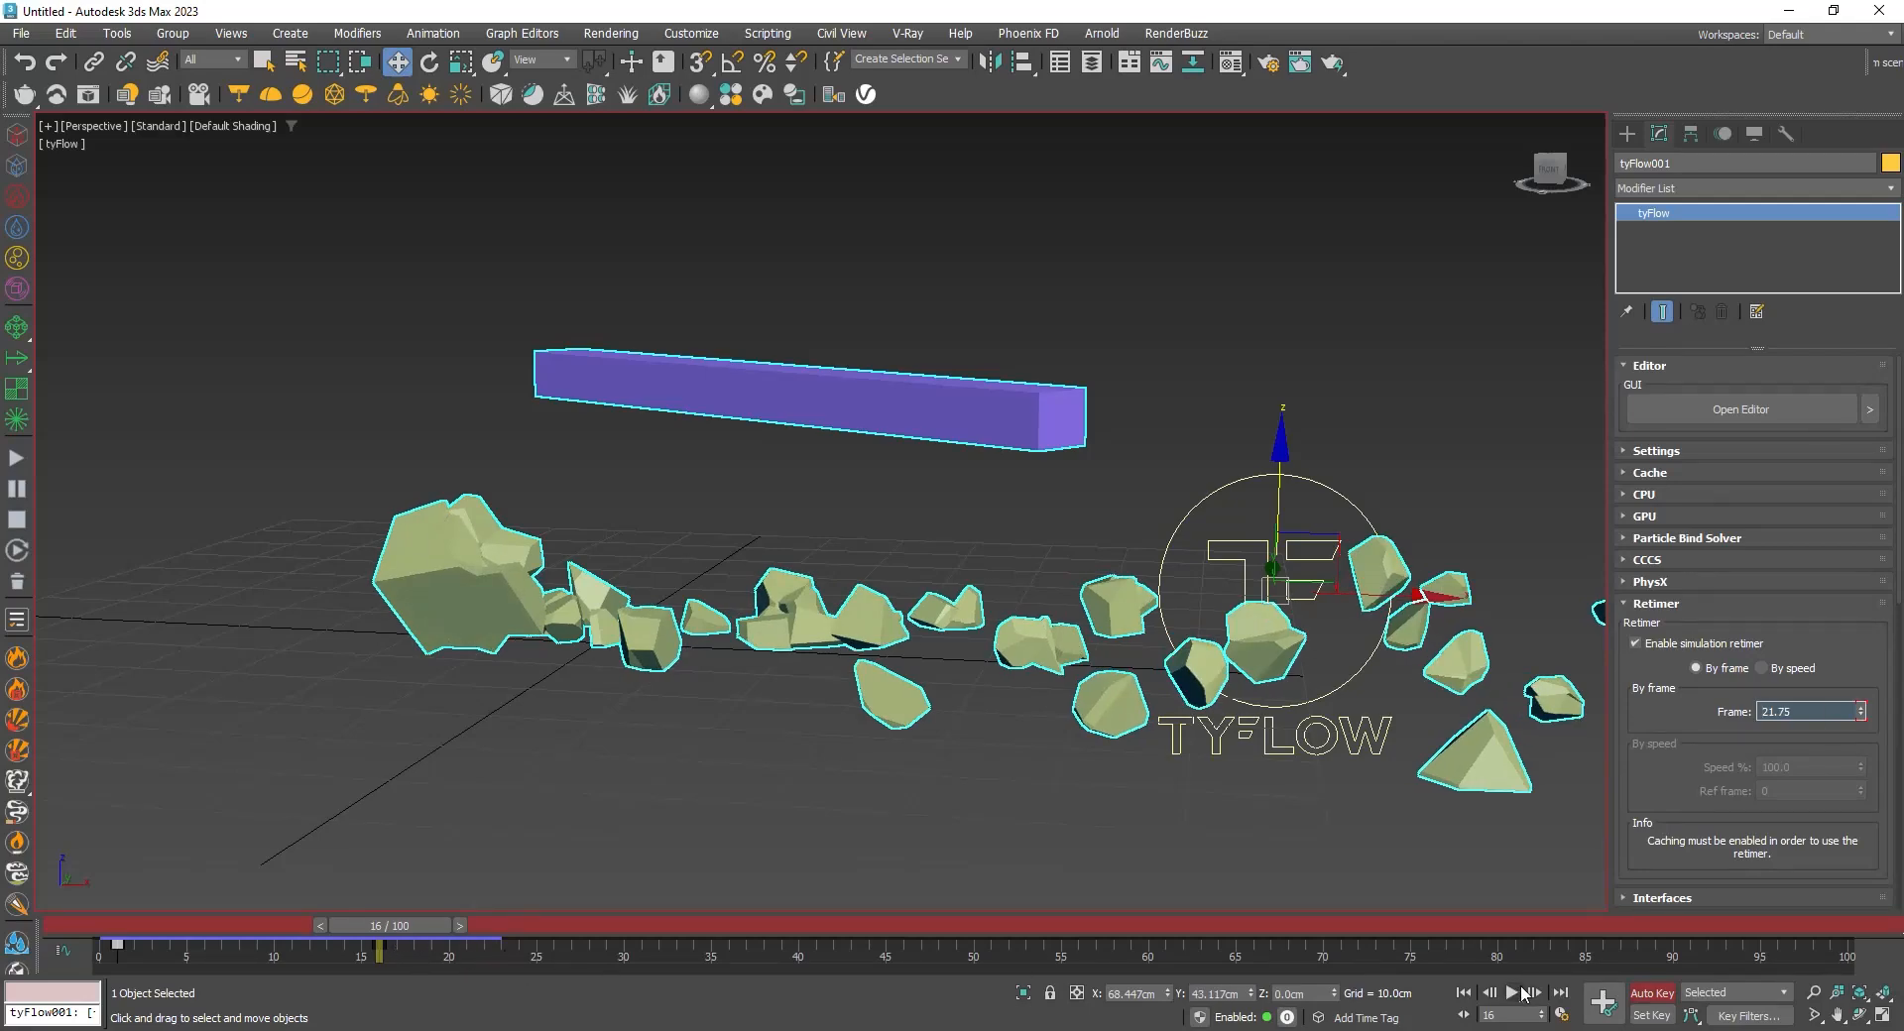
pyautogui.click(1636, 992)
# - Move the retimer's end keyframe to frame 65, preview the timing, and pull the keyframe back toward frame 17
pyautogui.moveTo(414, 961); pyautogui.dragTo(59, 950)
pyautogui.moveTo(1081, 641); pyautogui.dragTo(852, 658, button='middle')
pyautogui.scroll(-5, 851, 658)
pyautogui.click(432, 963)
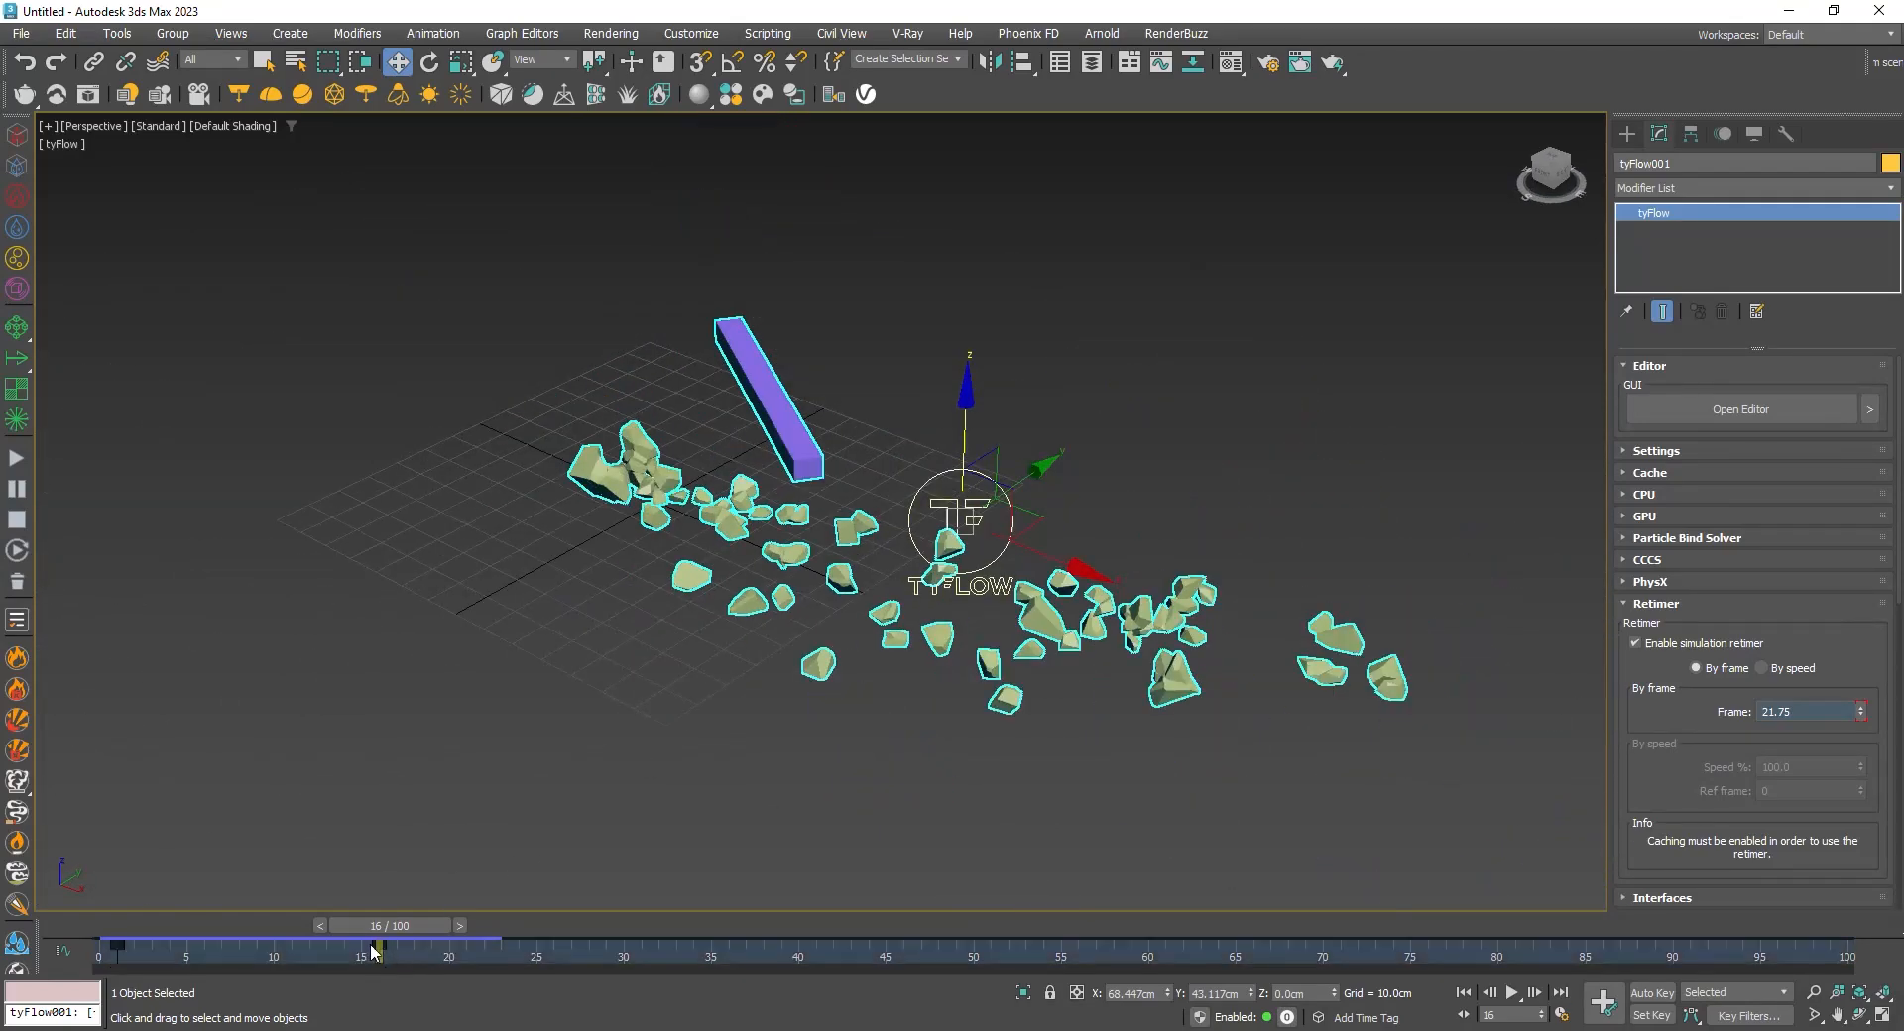
pyautogui.moveTo(379, 955); pyautogui.dragTo(1235, 952)
pyautogui.moveTo(387, 924)
pyautogui.mouseDown()
pyautogui.moveTo(220, 904)
pyautogui.moveTo(704, 894)
pyautogui.moveTo(1190, 930)
pyautogui.moveTo(388, 938)
pyautogui.mouseUp()
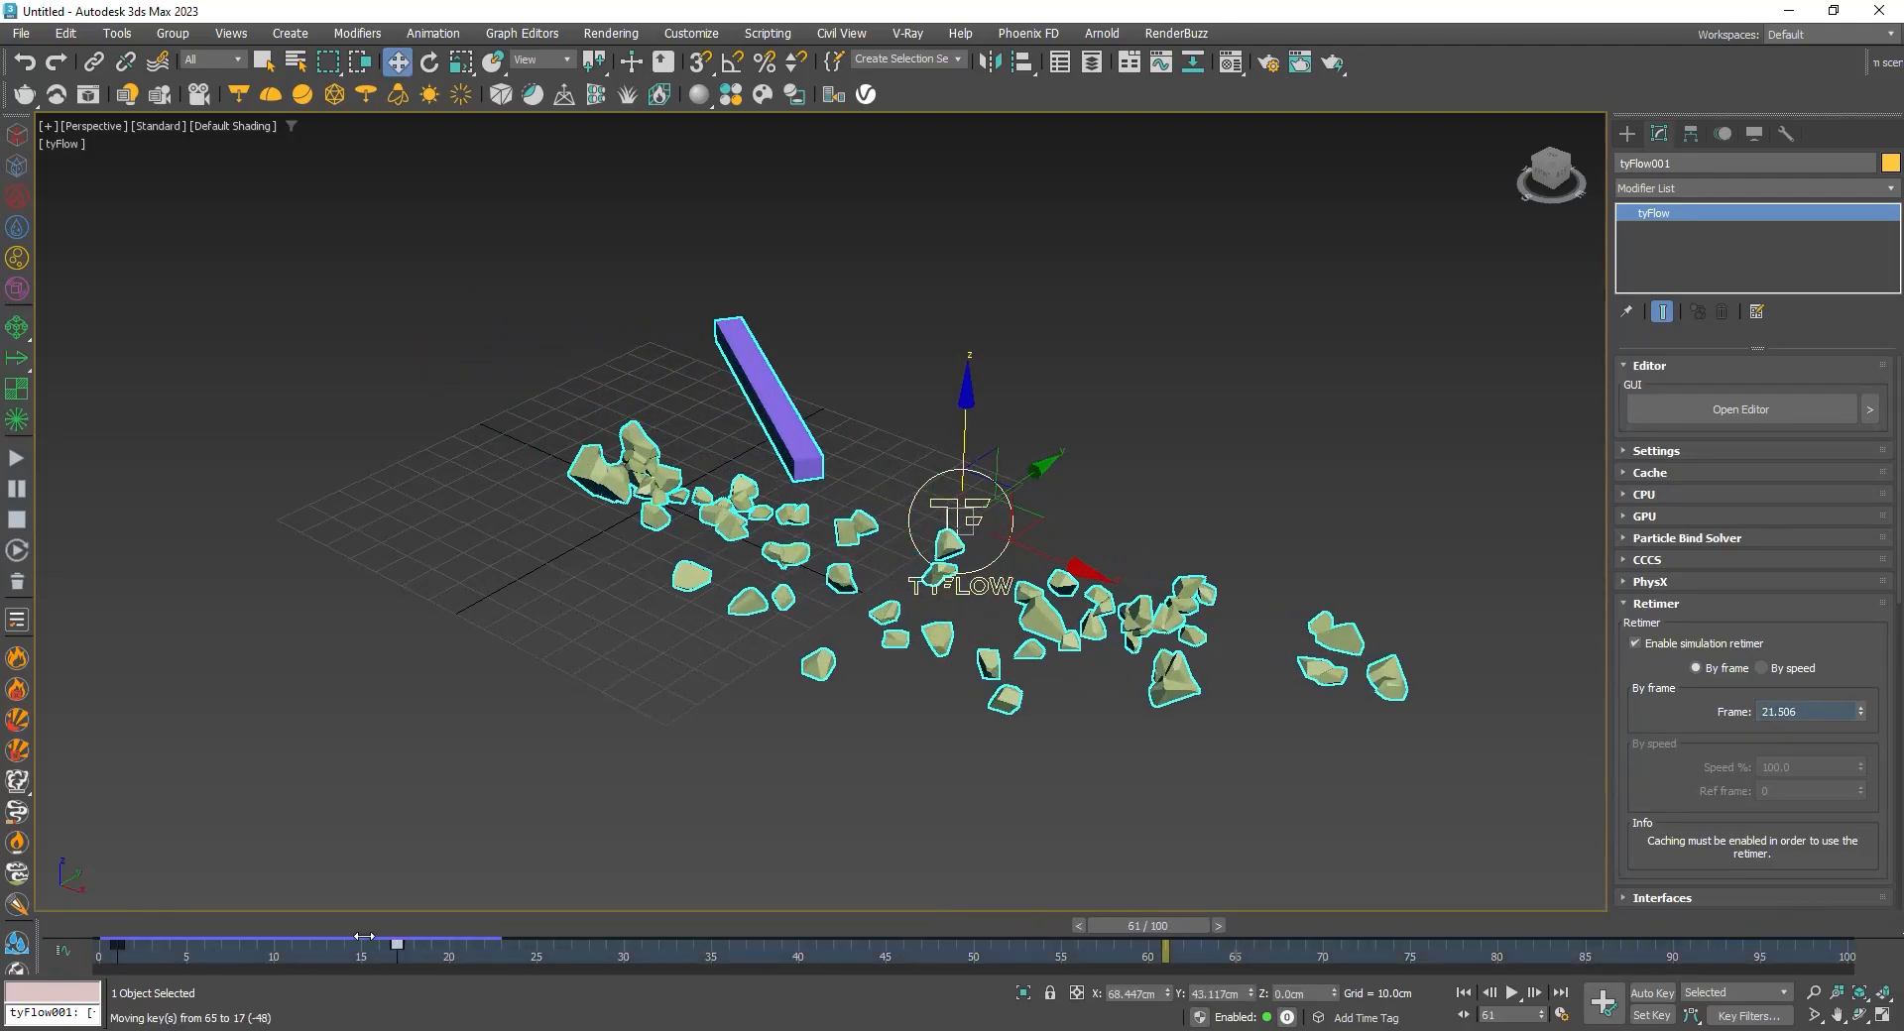
# - Move the retimer's end keyframe to frame 47 and scrub through the slowed-down impact
pyautogui.click(120, 932)
pyautogui.moveTo(165, 932); pyautogui.dragTo(925, 960)
pyautogui.press('w')
pyautogui.moveTo(330, 930); pyautogui.dragTo(499, 940)
pyautogui.press('w')
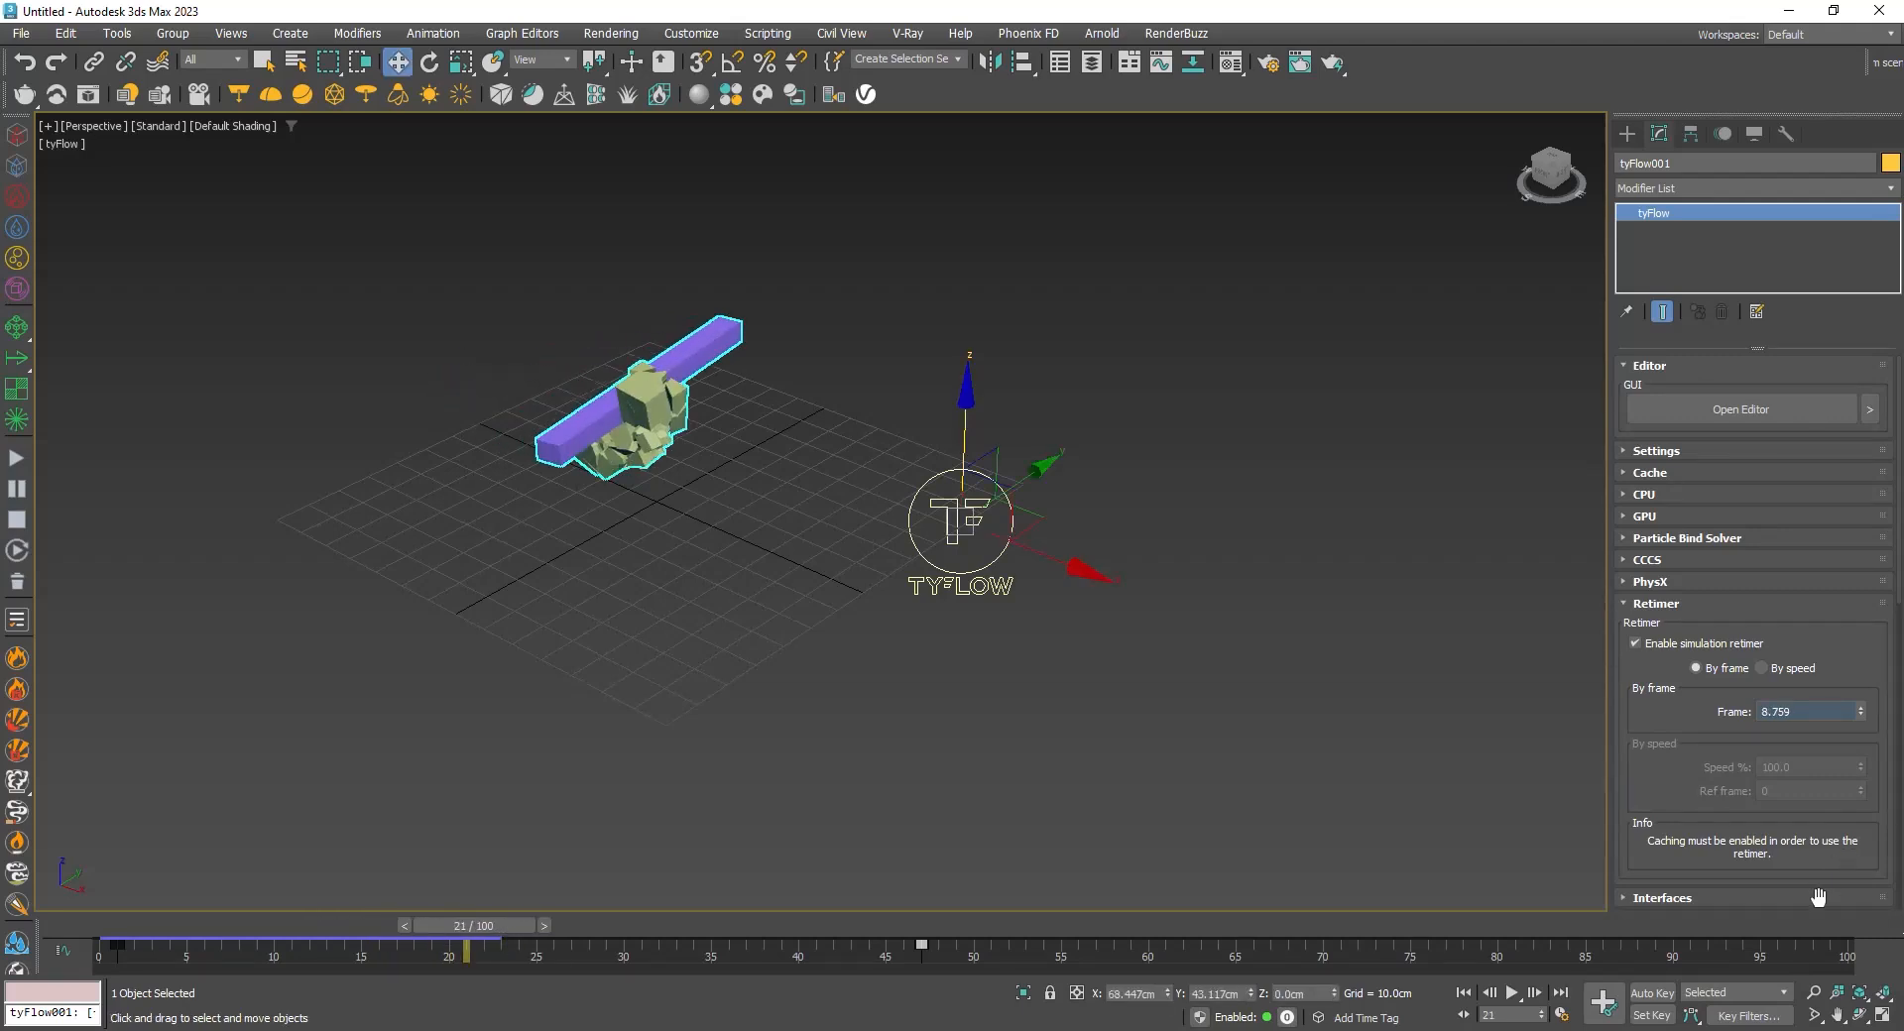
# - Add a middle retimer key with a frame value of 9.71 at timeline frame 22, using auto keying
pyautogui.moveTo(445, 916)
pyautogui.mouseDown()
pyautogui.moveTo(500, 928)
pyautogui.moveTo(483, 921)
pyautogui.mouseUp()
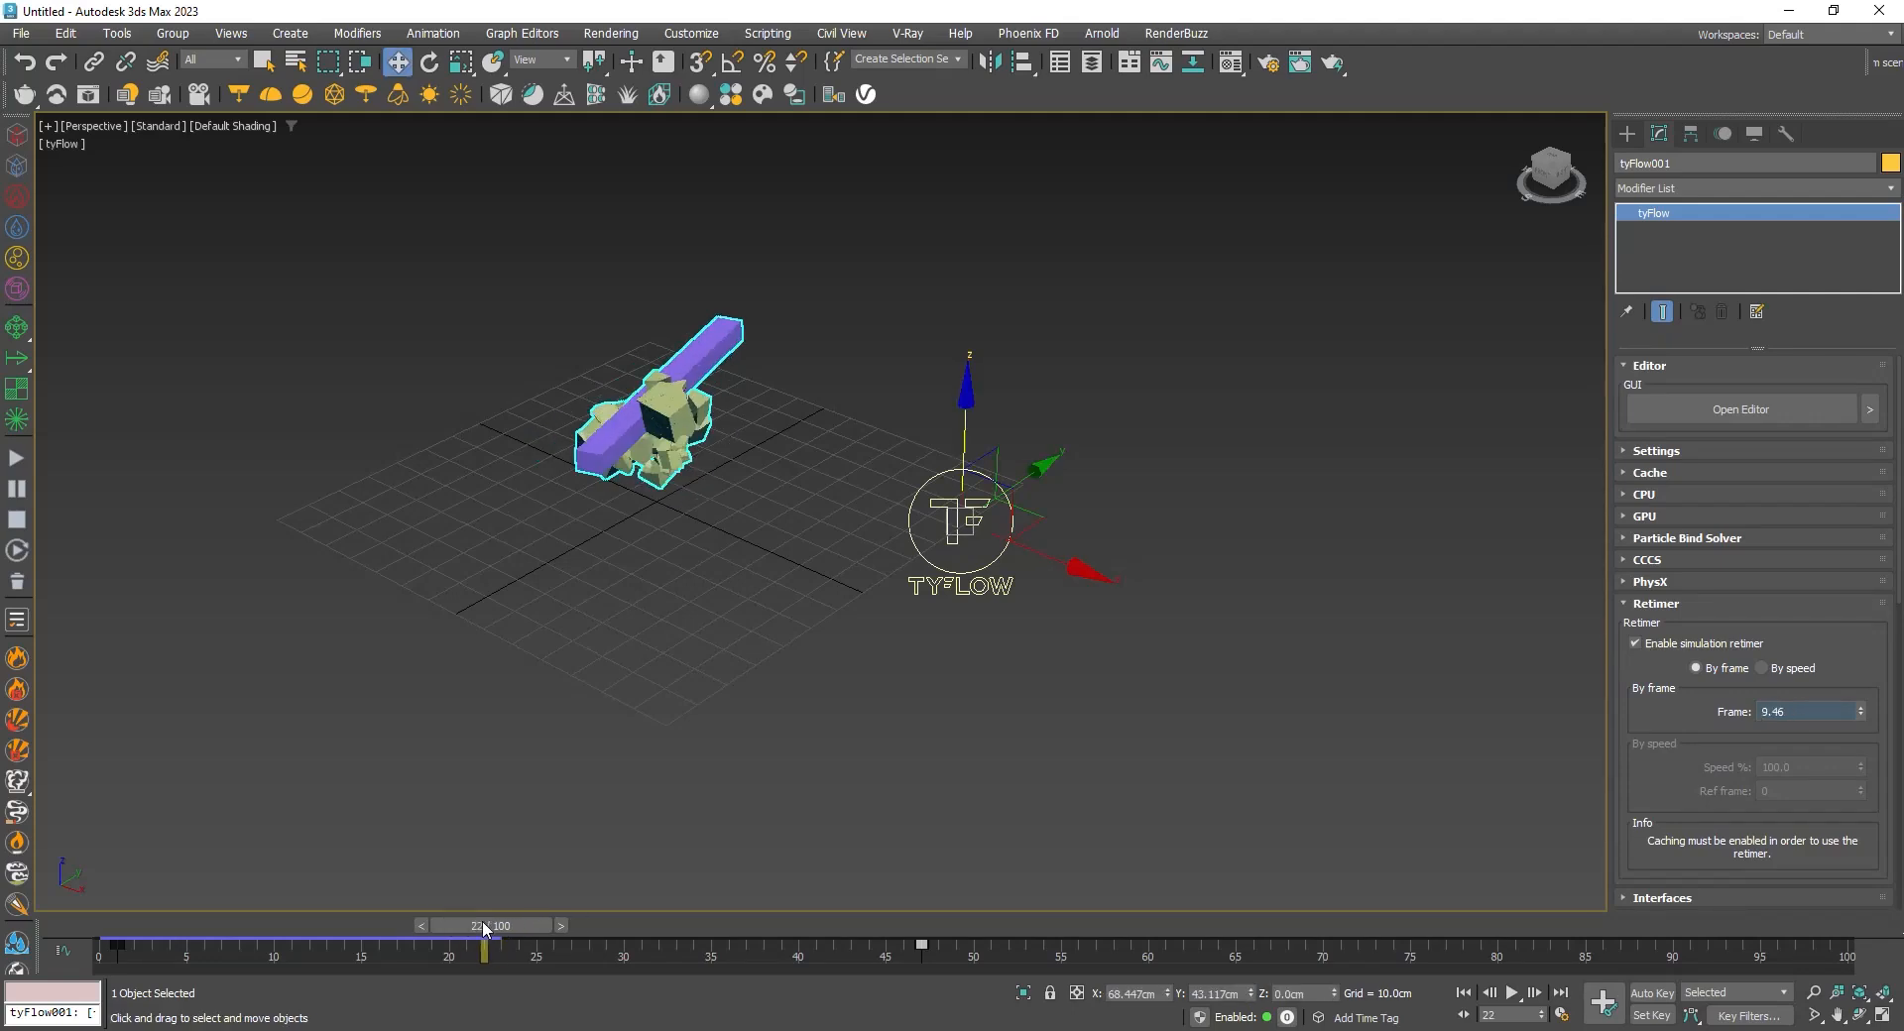
pyautogui.click(1650, 993)
pyautogui.moveTo(1861, 711); pyautogui.dragTo(1861, 763)
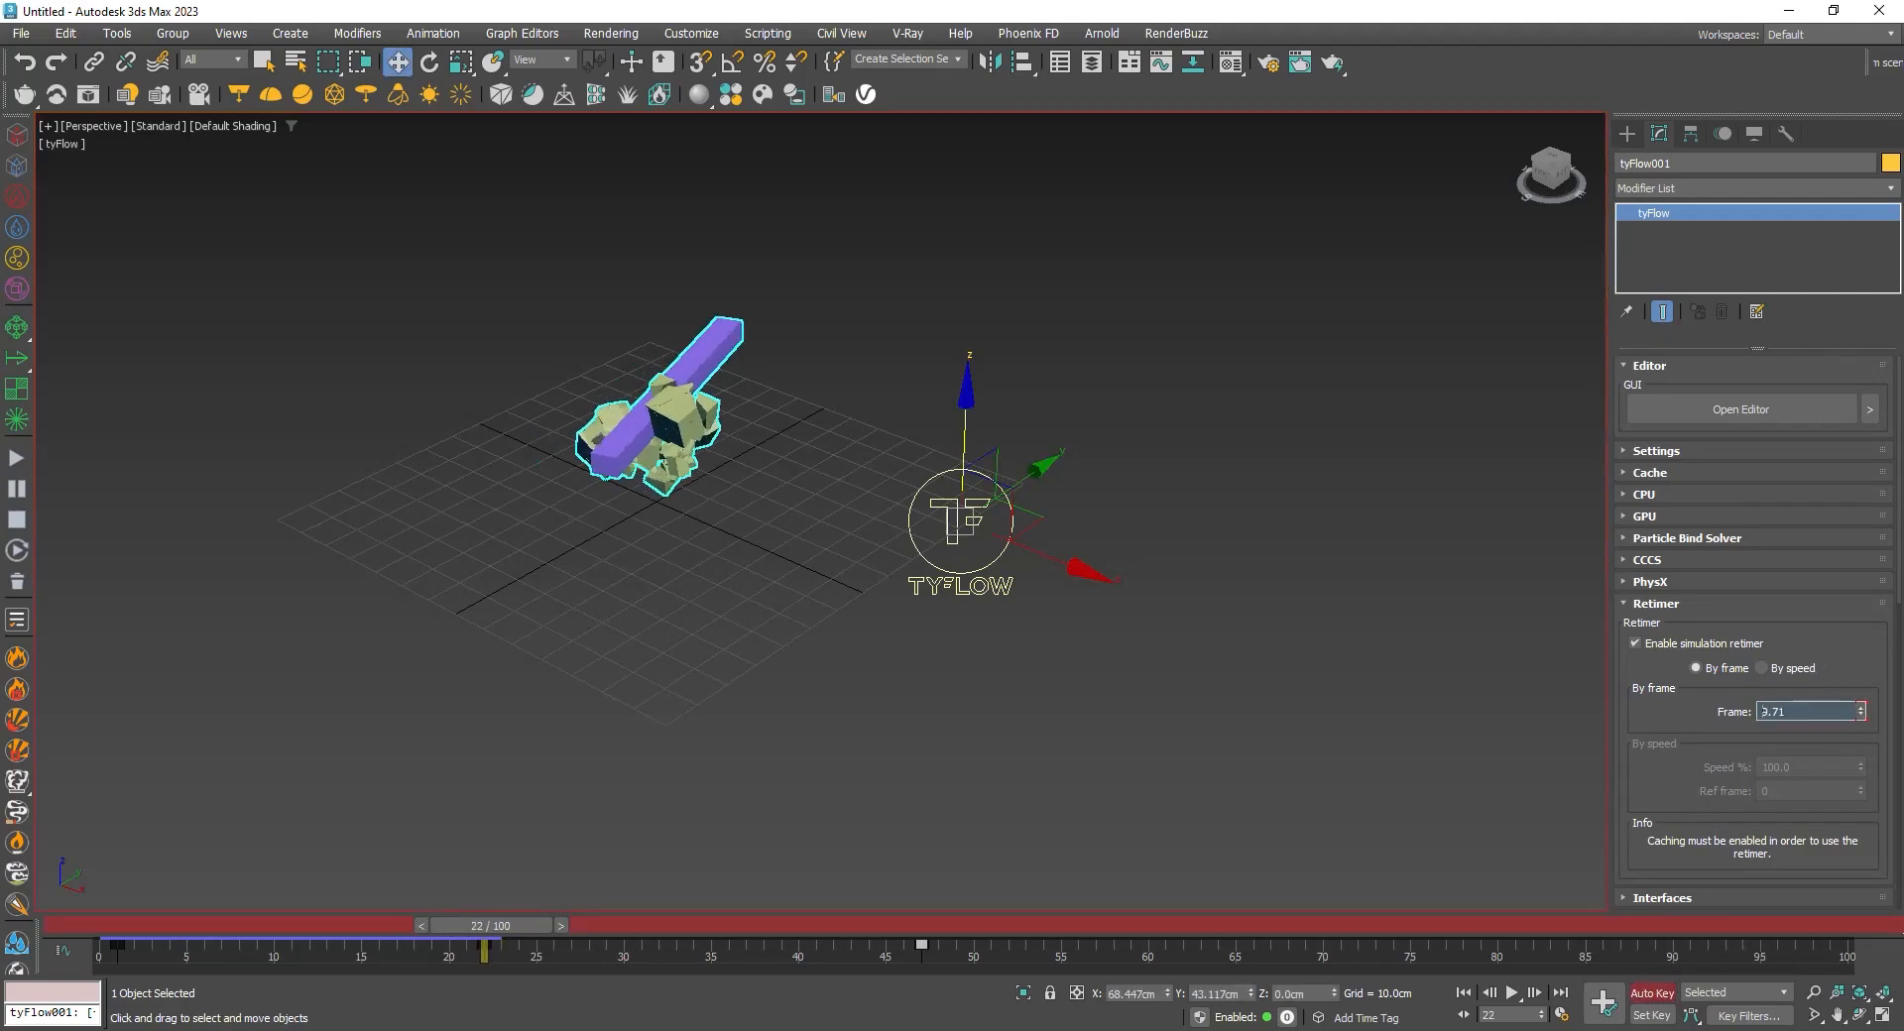
pyautogui.click(1651, 992)
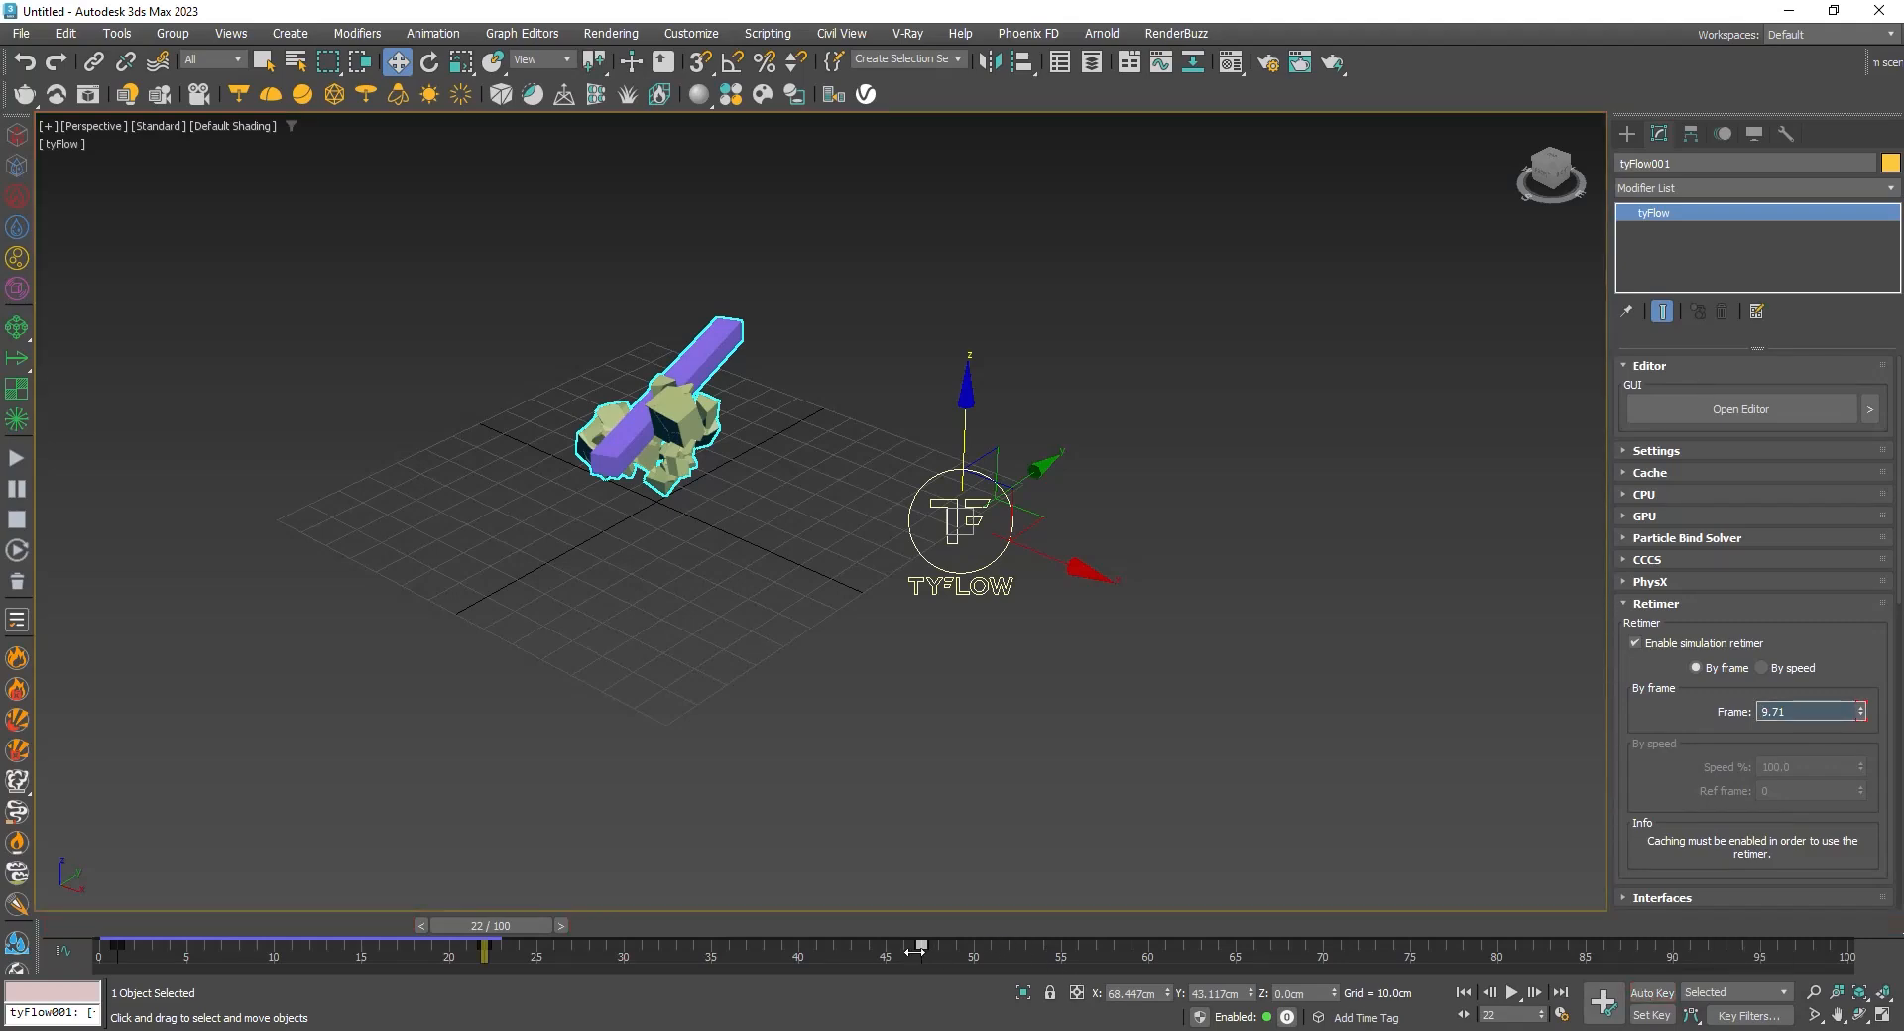
# - Move the retimer's end keyframe to frame 80, play the slow-motion impact, and rewind to the start
pyautogui.moveTo(913, 952); pyautogui.dragTo(1404, 962)
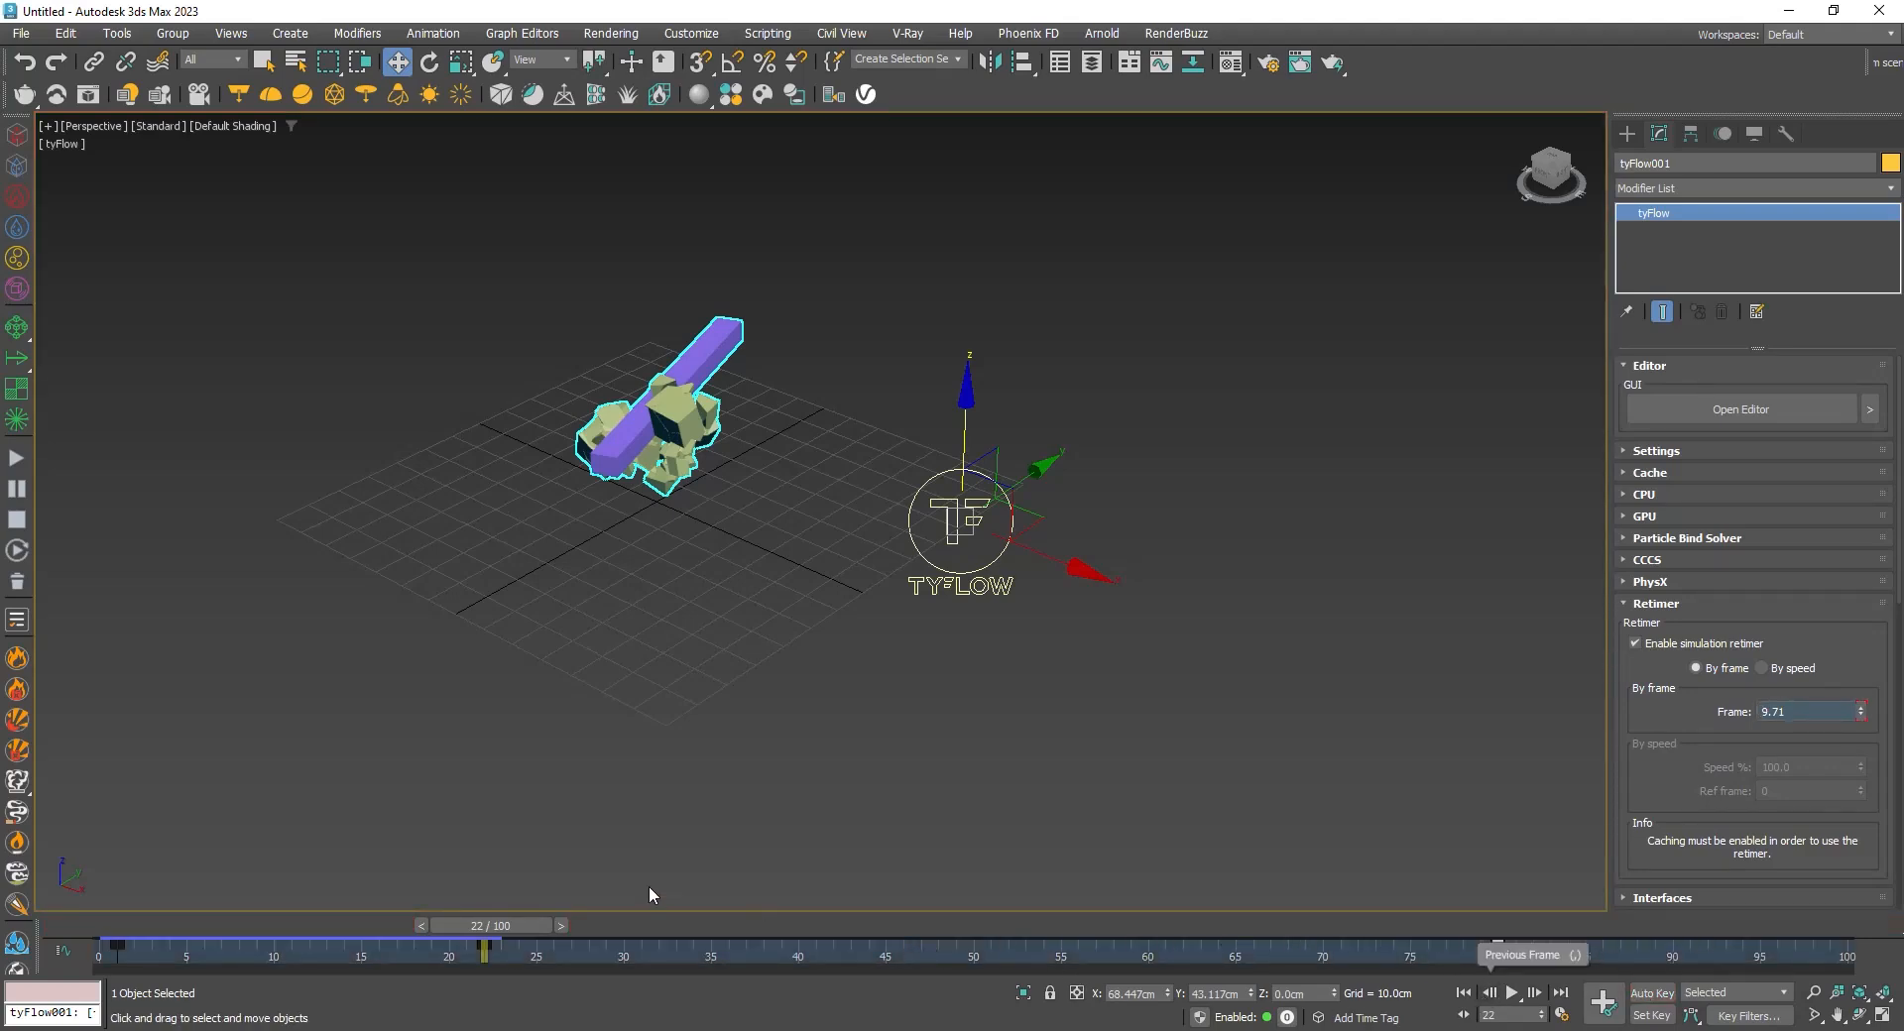
pyautogui.moveTo(492, 930); pyautogui.dragTo(152, 908)
pyautogui.press('w')
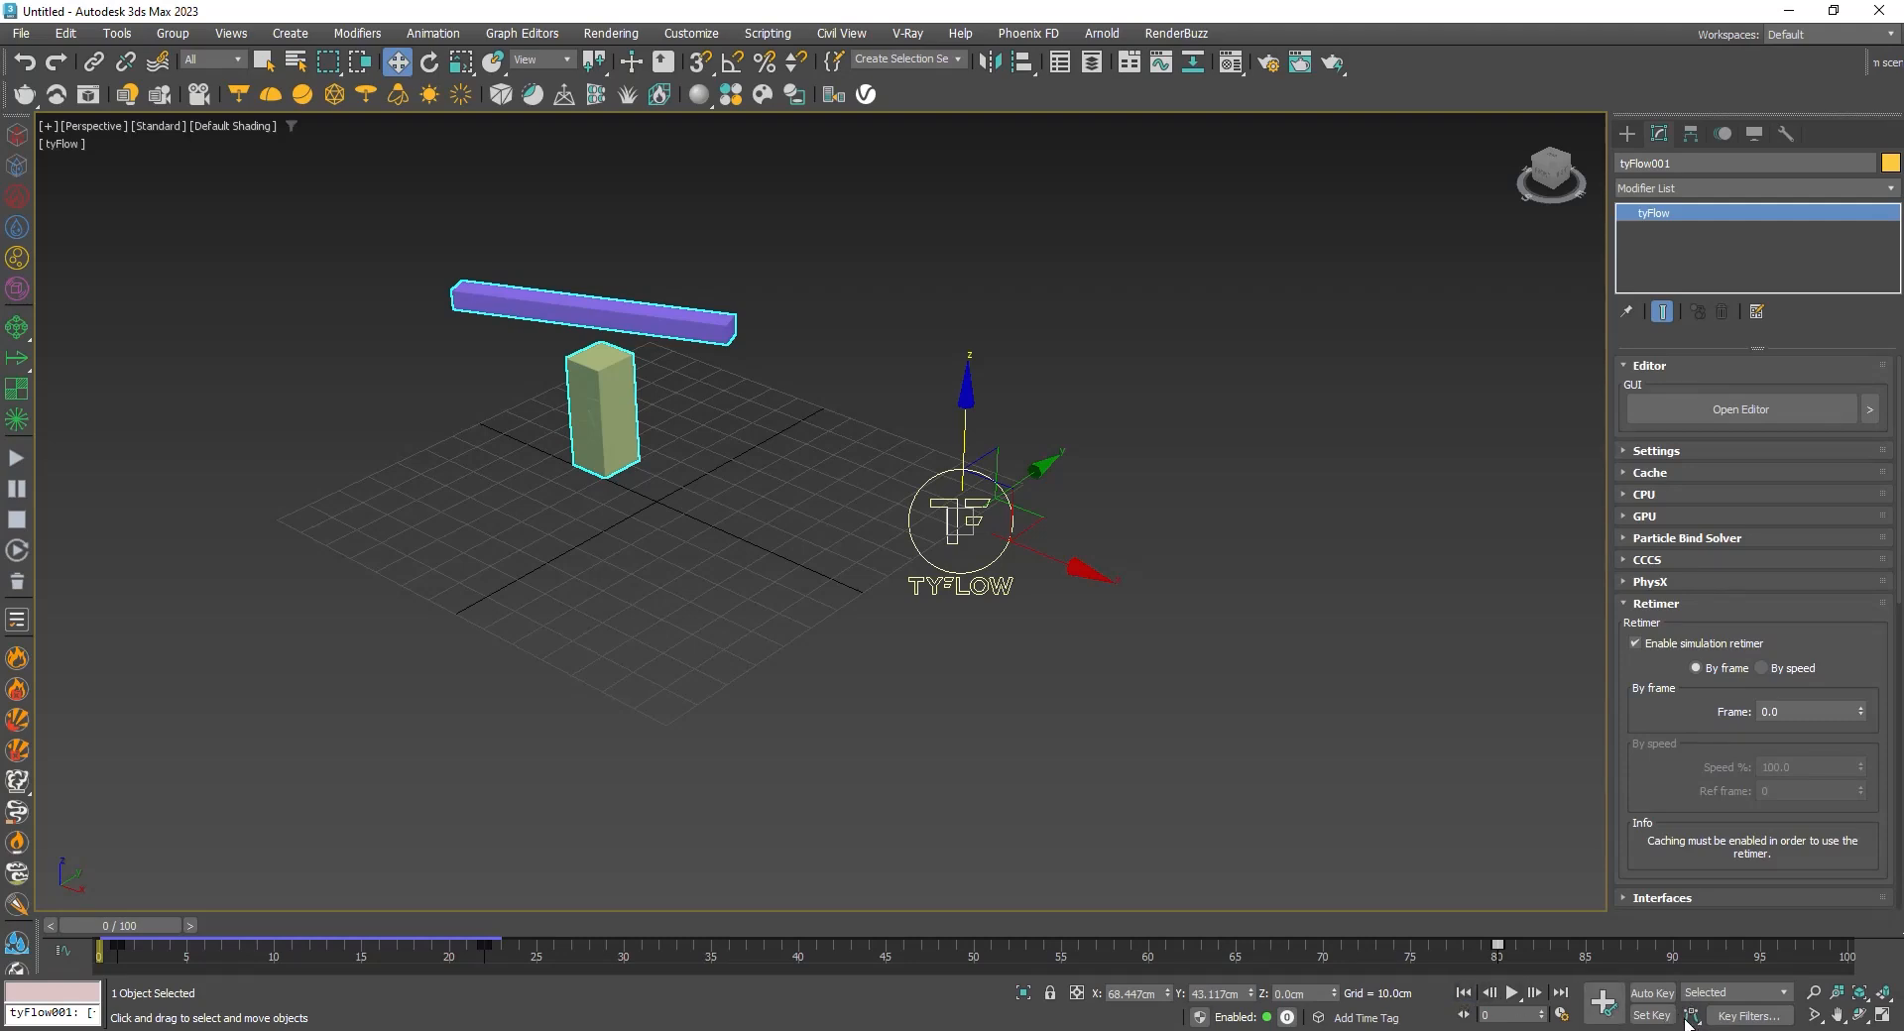
pyautogui.click(1510, 993)
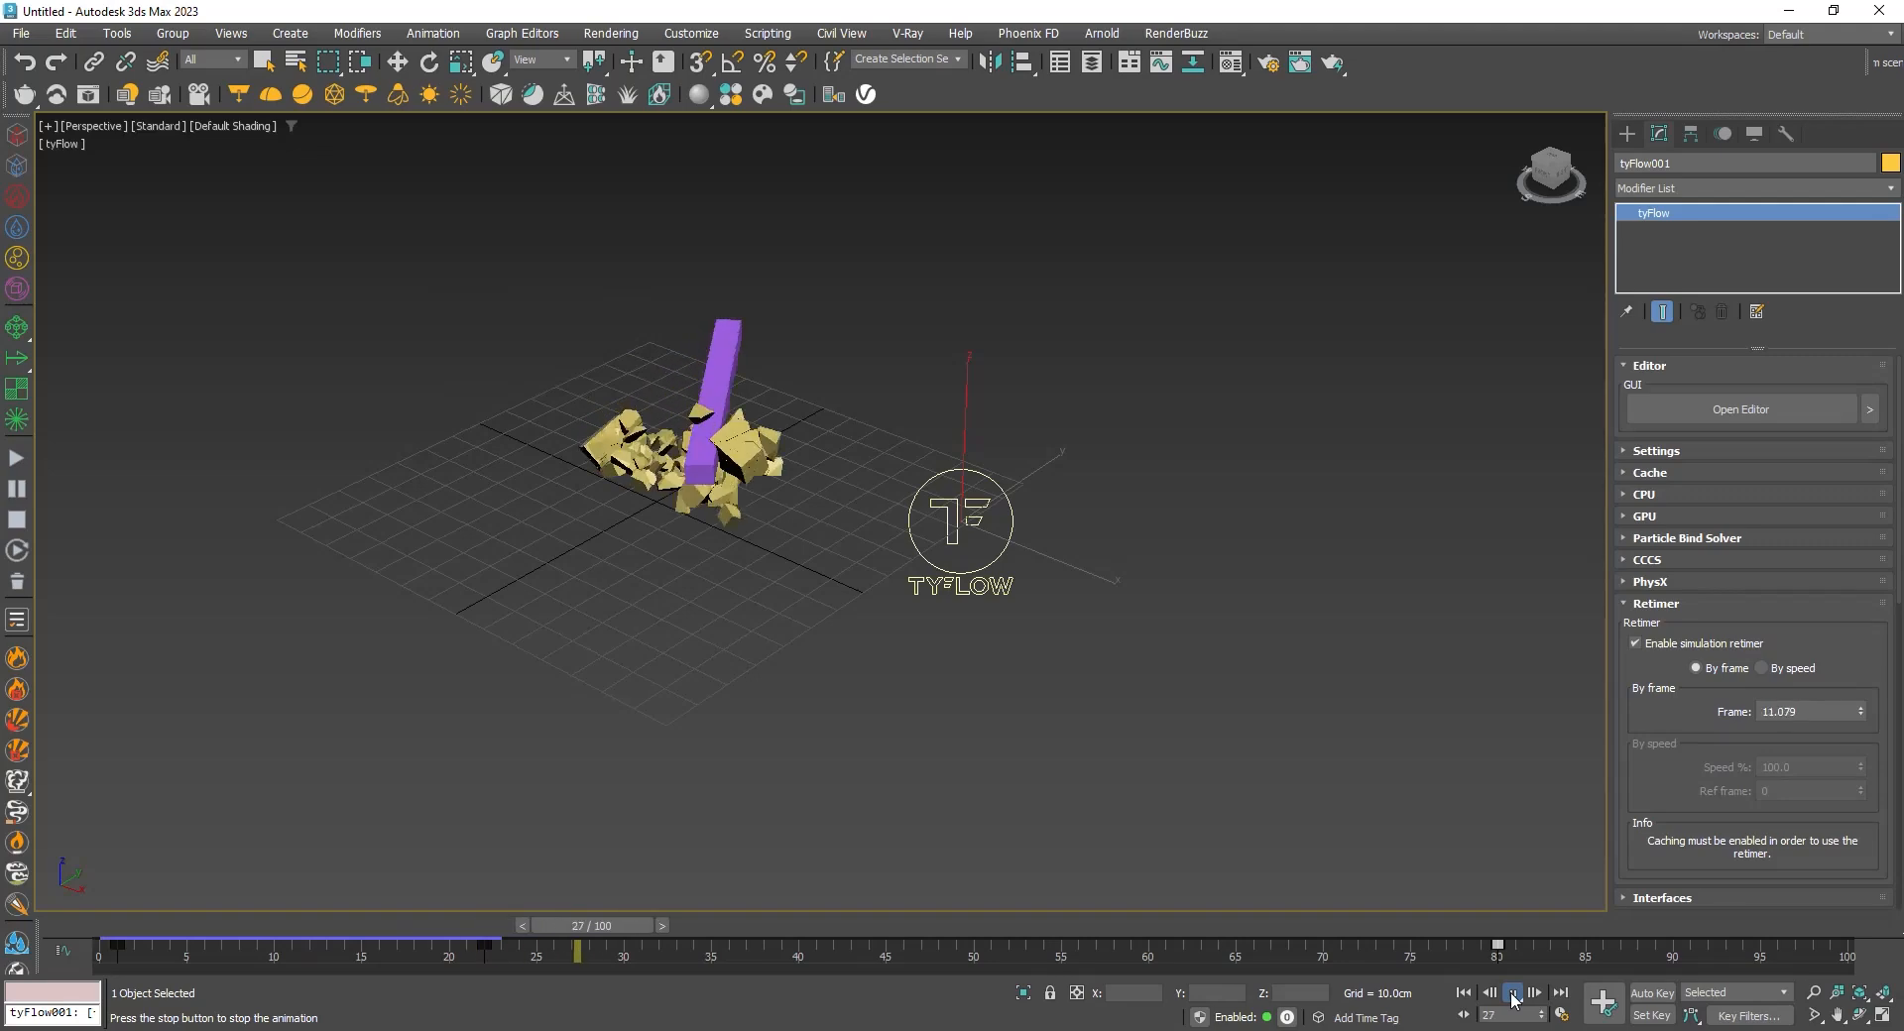
pyautogui.click(1511, 995)
pyautogui.moveTo(1175, 922); pyautogui.dragTo(134, 897)
# - Move the retimer's middle keyframe to frame 5 and its first keyframe to frame 0, and play the animation
pyautogui.moveTo(475, 958); pyautogui.dragTo(458, 958)
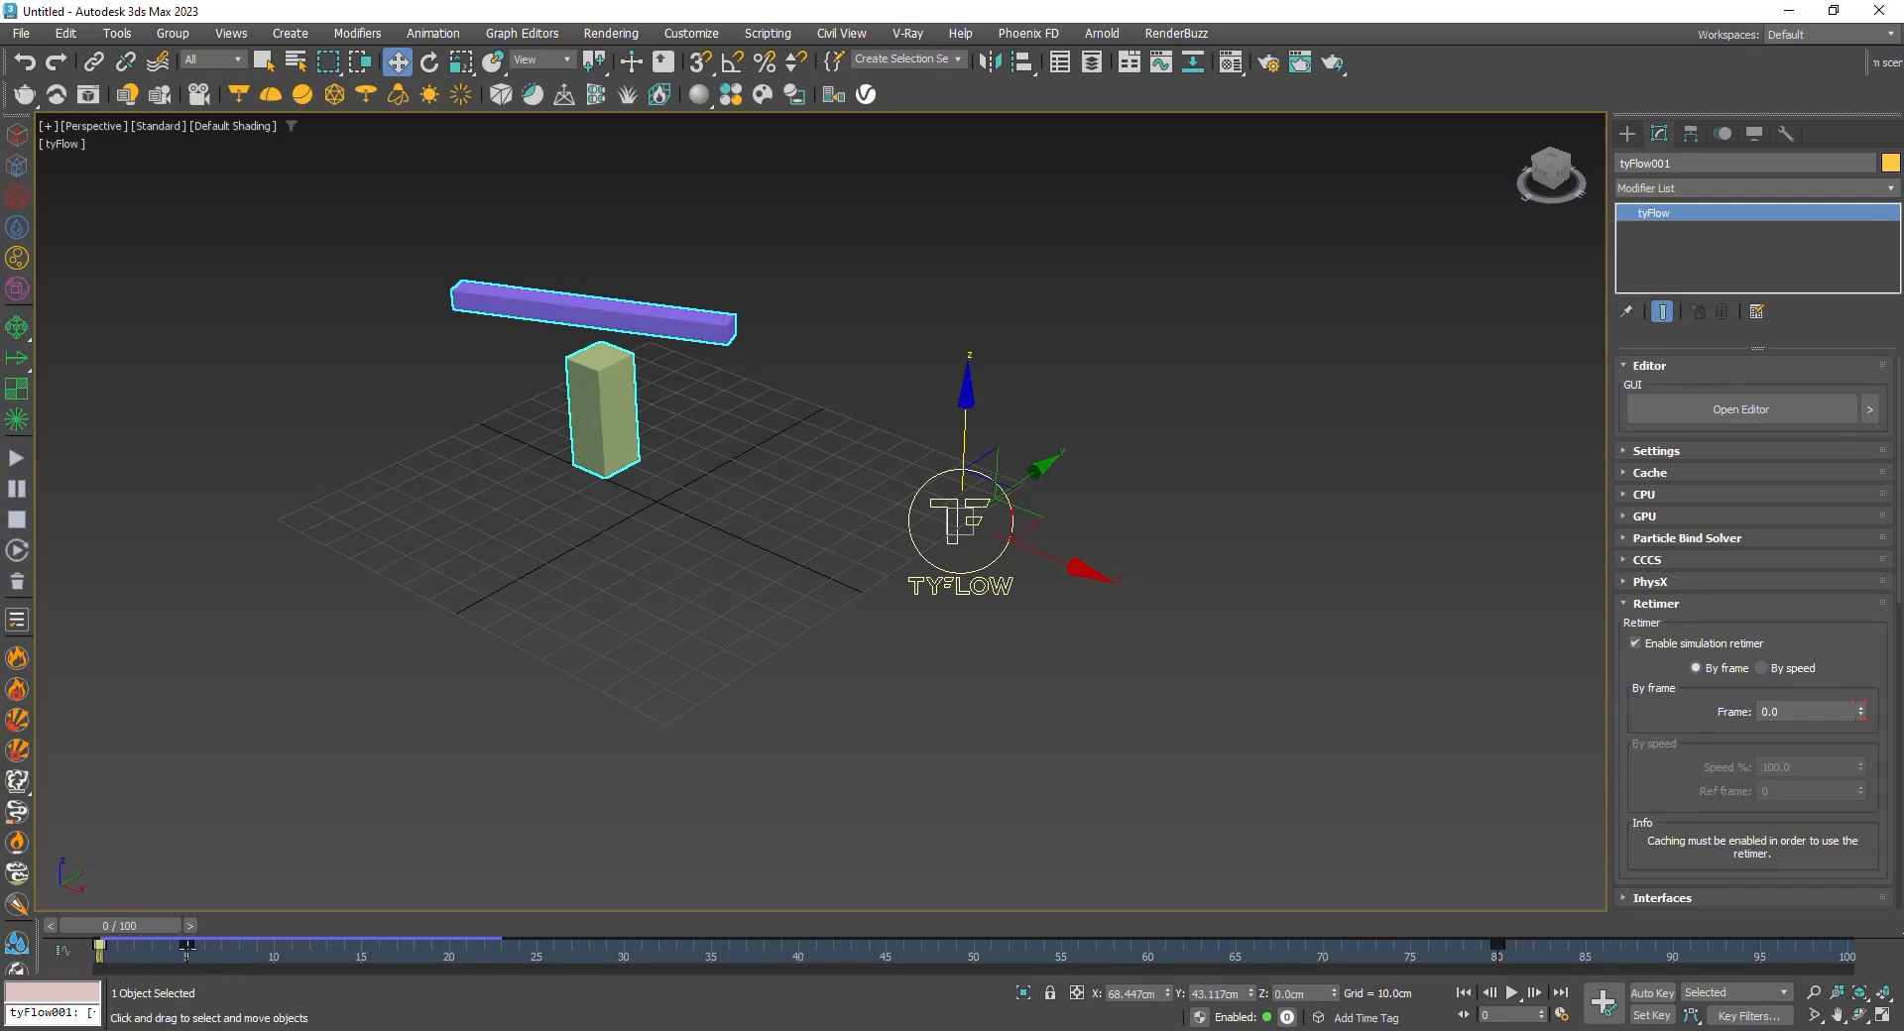
pyautogui.click(1511, 993)
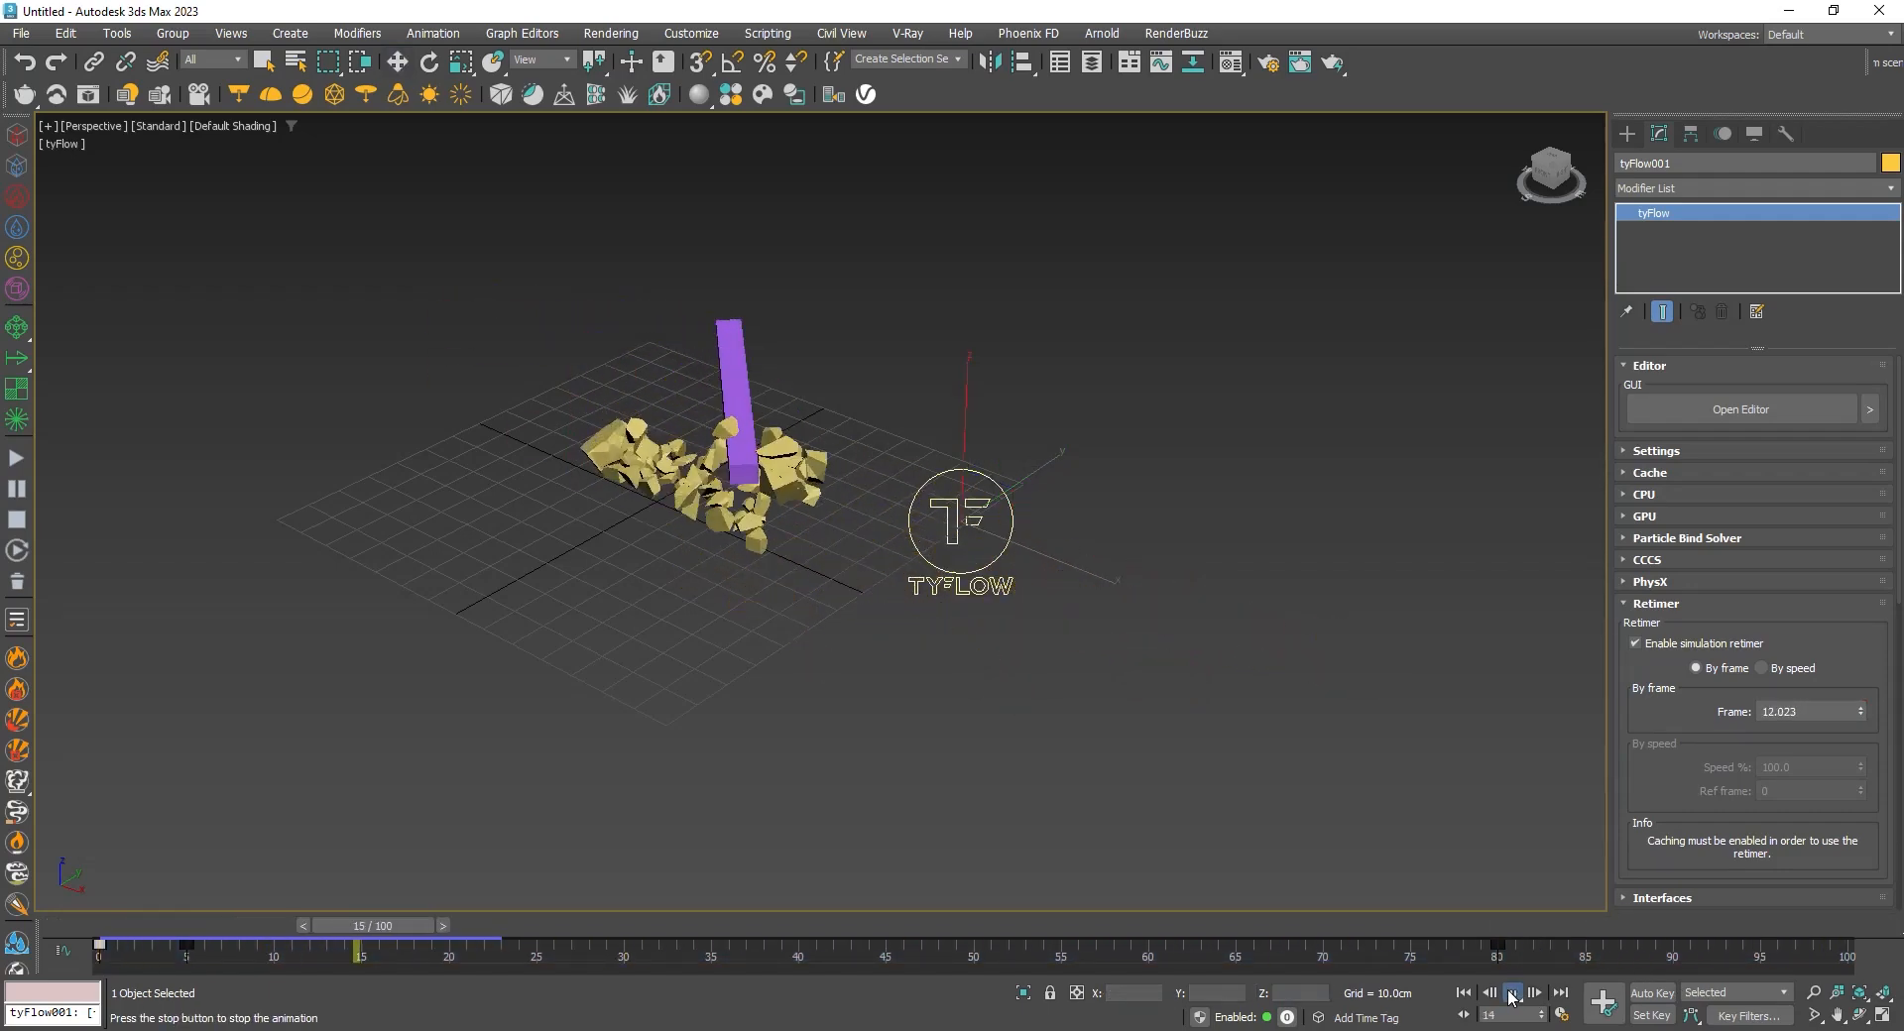
pyautogui.click(1511, 993)
# - Move the retimer's middle keyframe to frame 10 and rewind the animation to the start
pyautogui.moveTo(551, 924); pyautogui.dragTo(275, 960)
pyautogui.press('w')
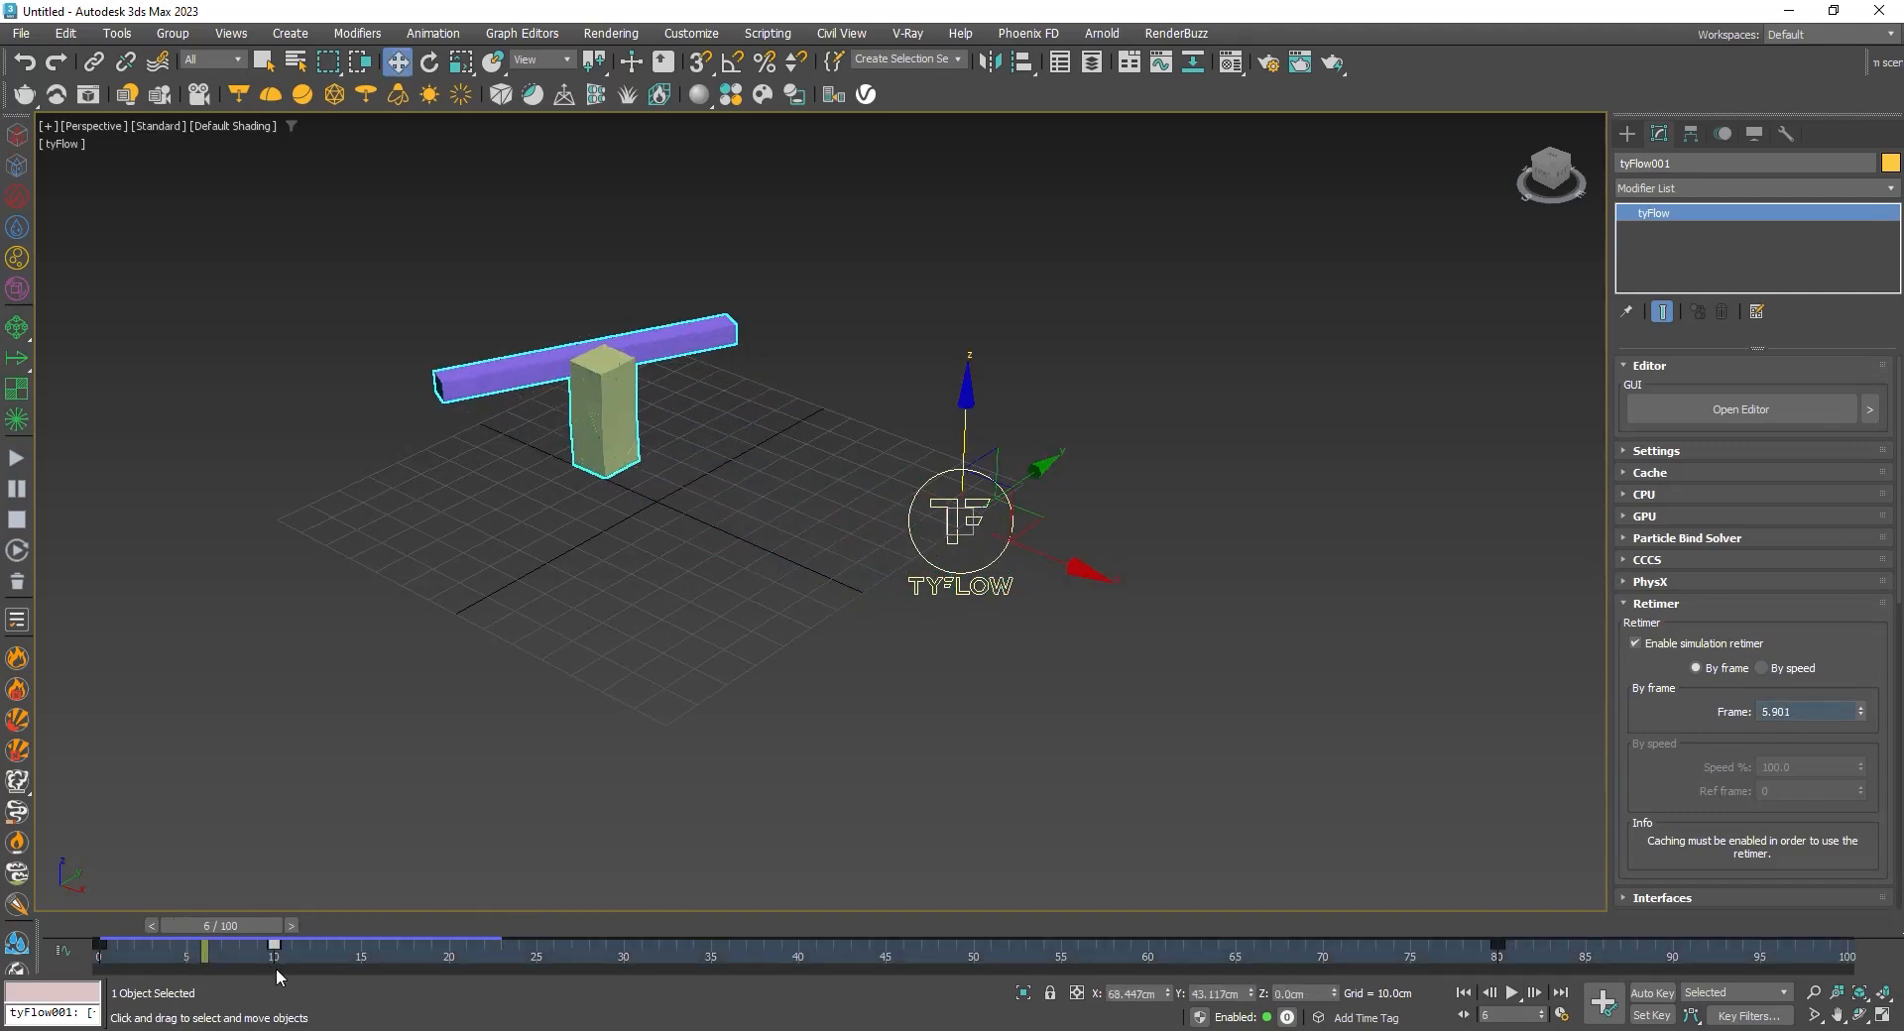
pyautogui.click(1461, 992)
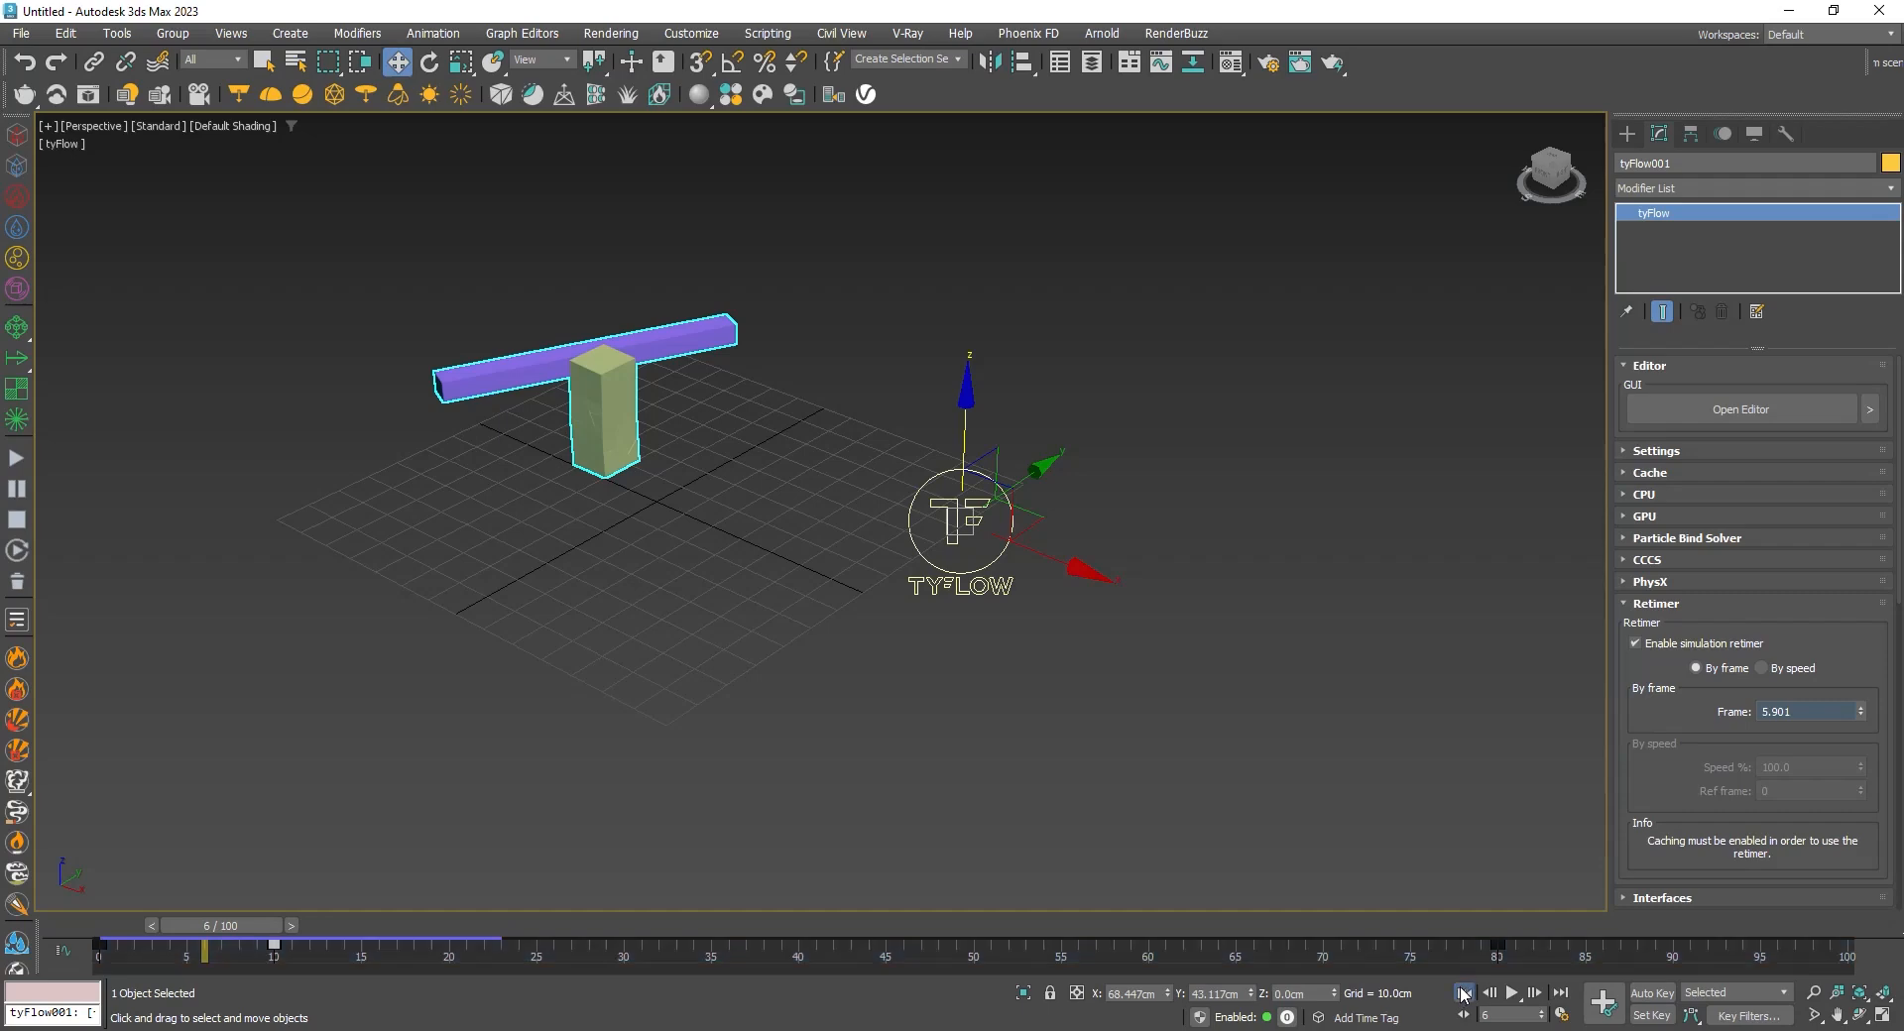
# - Play the retimed shatter animation, then replay it from the start viewed from another angle
pyautogui.click(1512, 993)
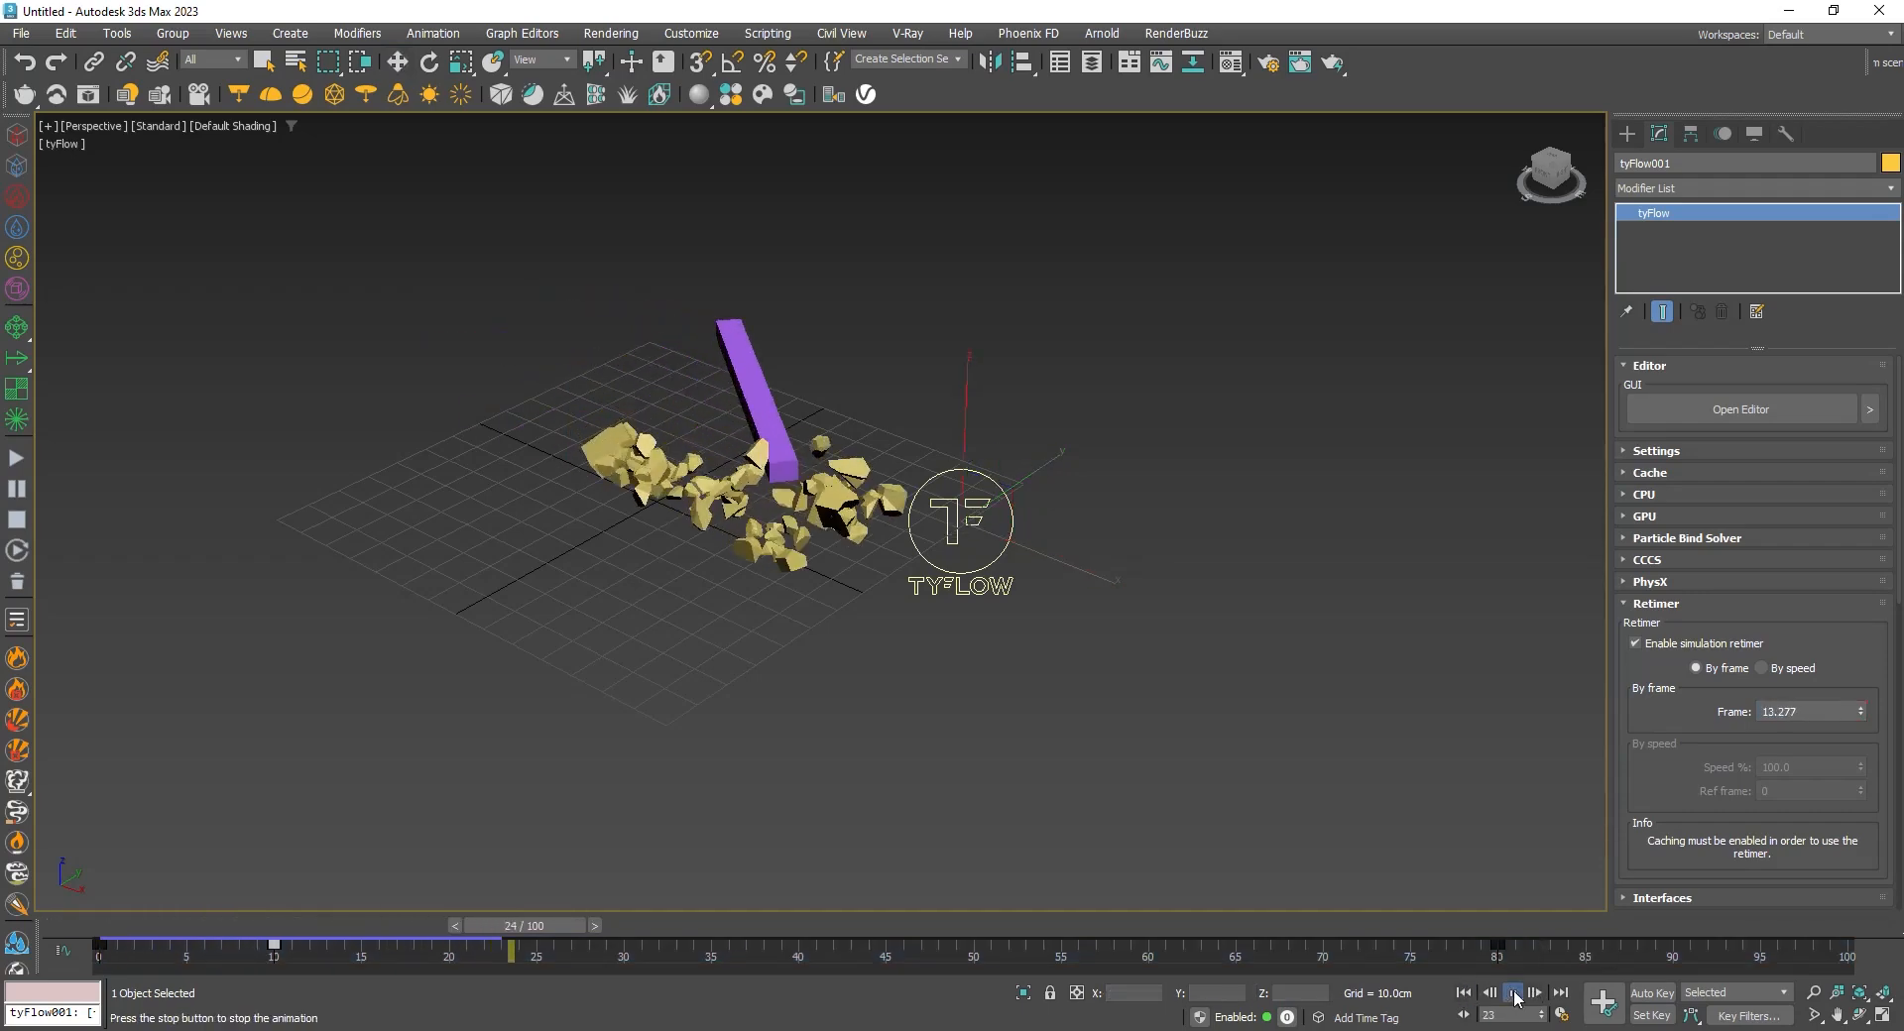
pyautogui.click(1513, 992)
pyautogui.moveTo(889, 467); pyautogui.dragTo(1026, 615, button='middle')
pyautogui.keyDown('alt'); pyautogui.moveTo(1026, 614); pyautogui.dragTo(823, 563, button='middle'); pyautogui.keyUp('alt')
pyautogui.scroll(3, 969, 614)
pyautogui.keyDown('alt'); pyautogui.moveTo(970, 621); pyautogui.dragTo(904, 540, button='middle'); pyautogui.keyUp('alt')
pyautogui.keyDown('alt'); pyautogui.moveTo(1010, 566); pyautogui.dragTo(1006, 545, button='middle'); pyautogui.keyUp('alt')
pyautogui.press('Home')
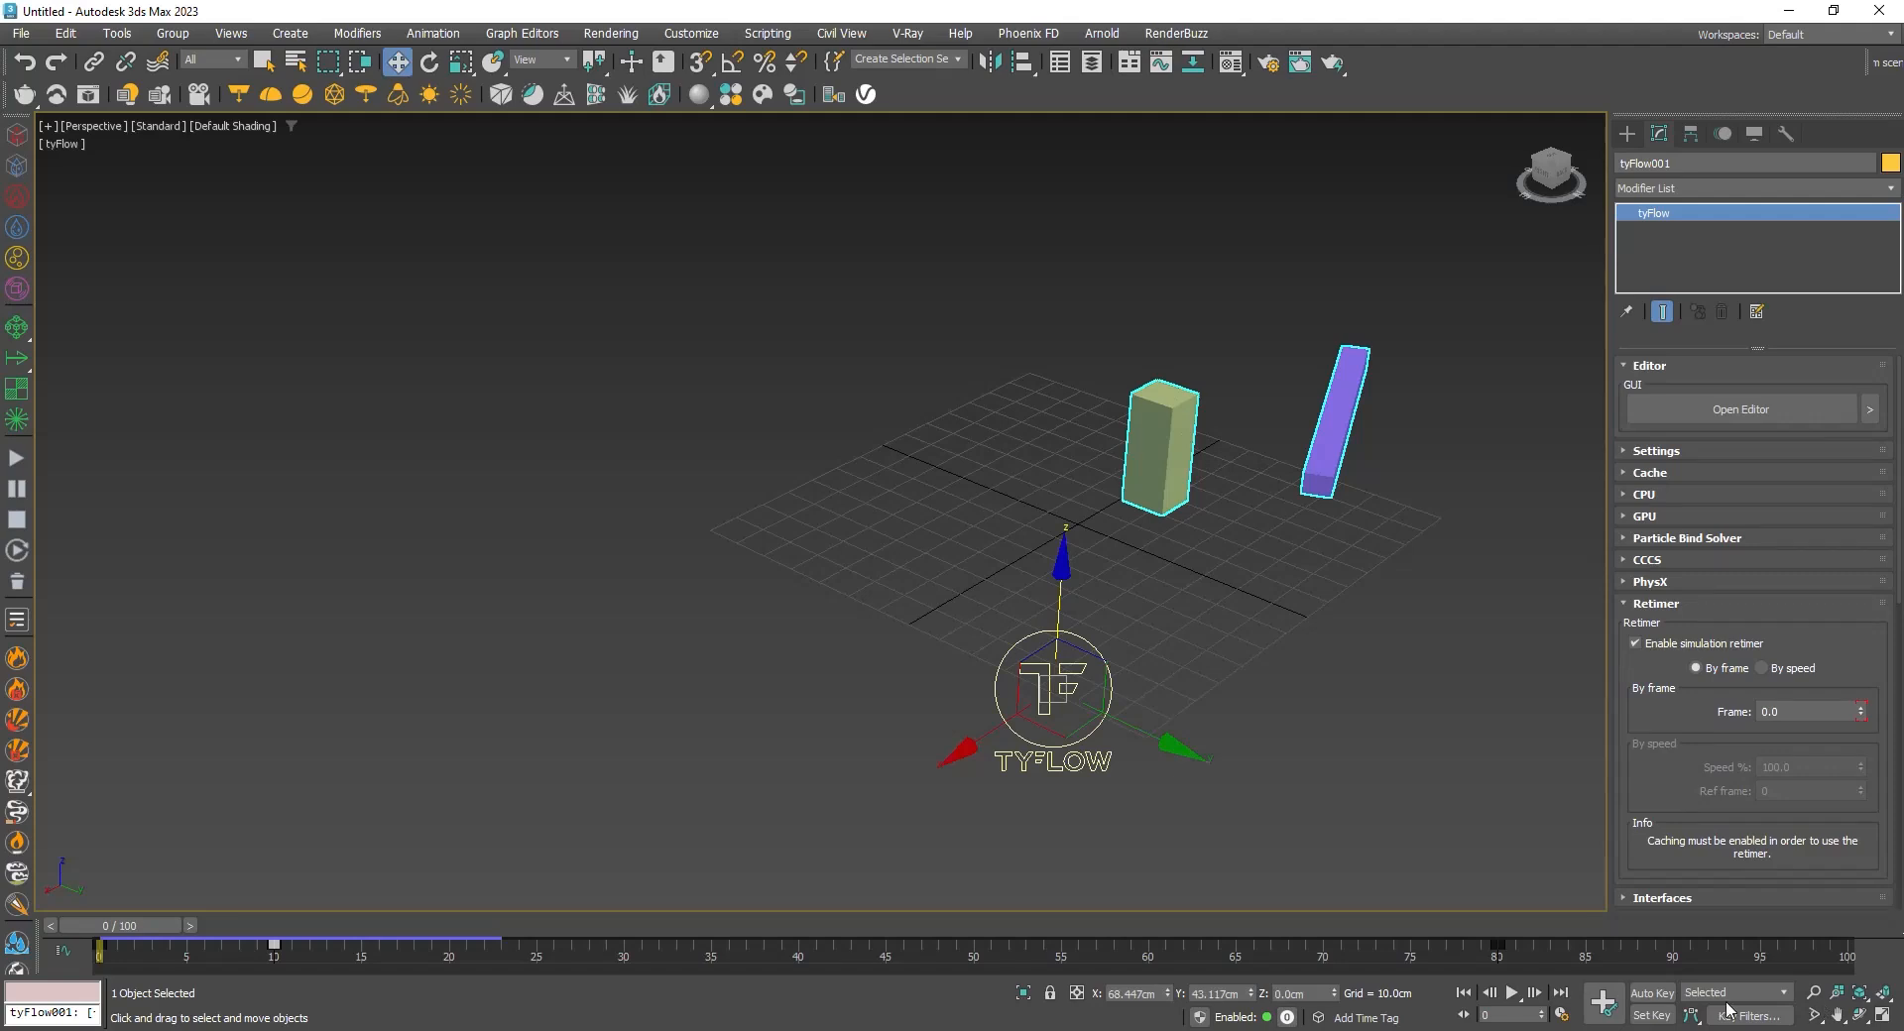
pyautogui.click(1512, 992)
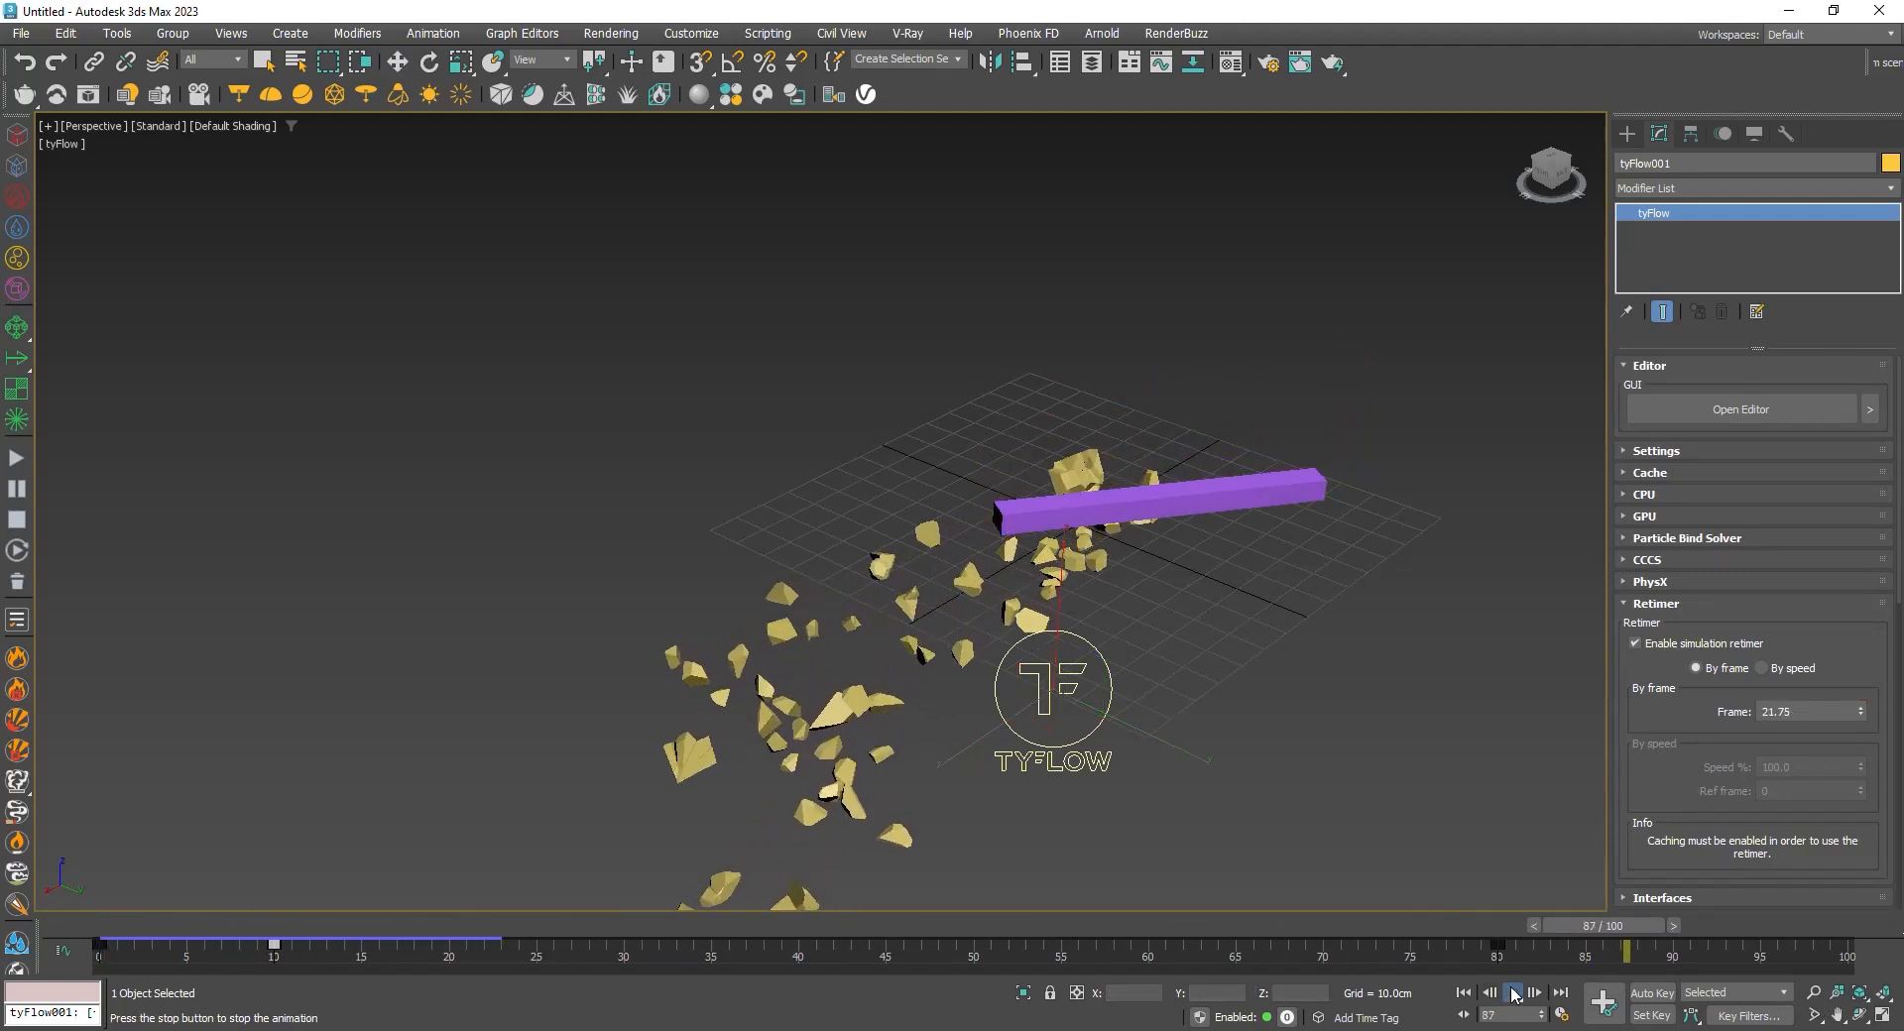
pyautogui.click(1512, 993)
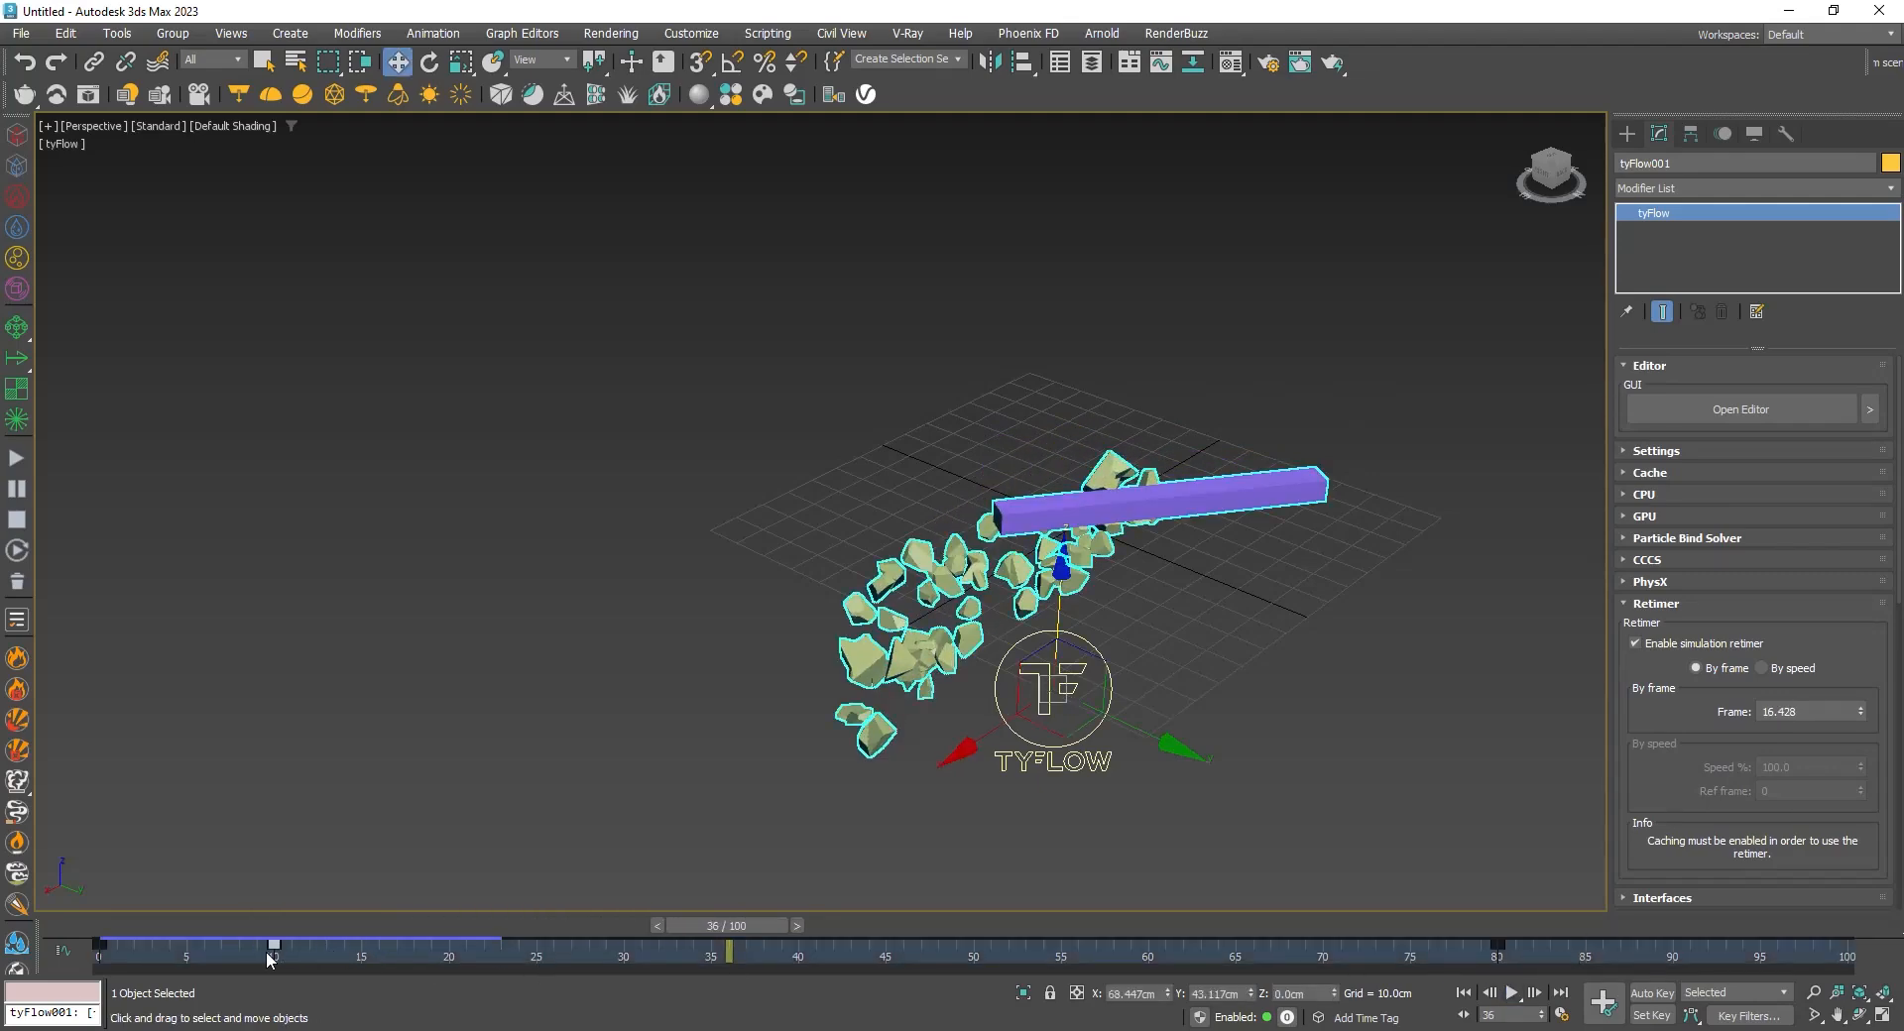
# - Reverse the retimer by placing its starting key at frame 72 and its end key at frame 0, and play the animation from the start
pyautogui.moveTo(255, 955); pyautogui.dragTo(1288, 949)
pyautogui.moveTo(1497, 957); pyautogui.dragTo(109, 937)
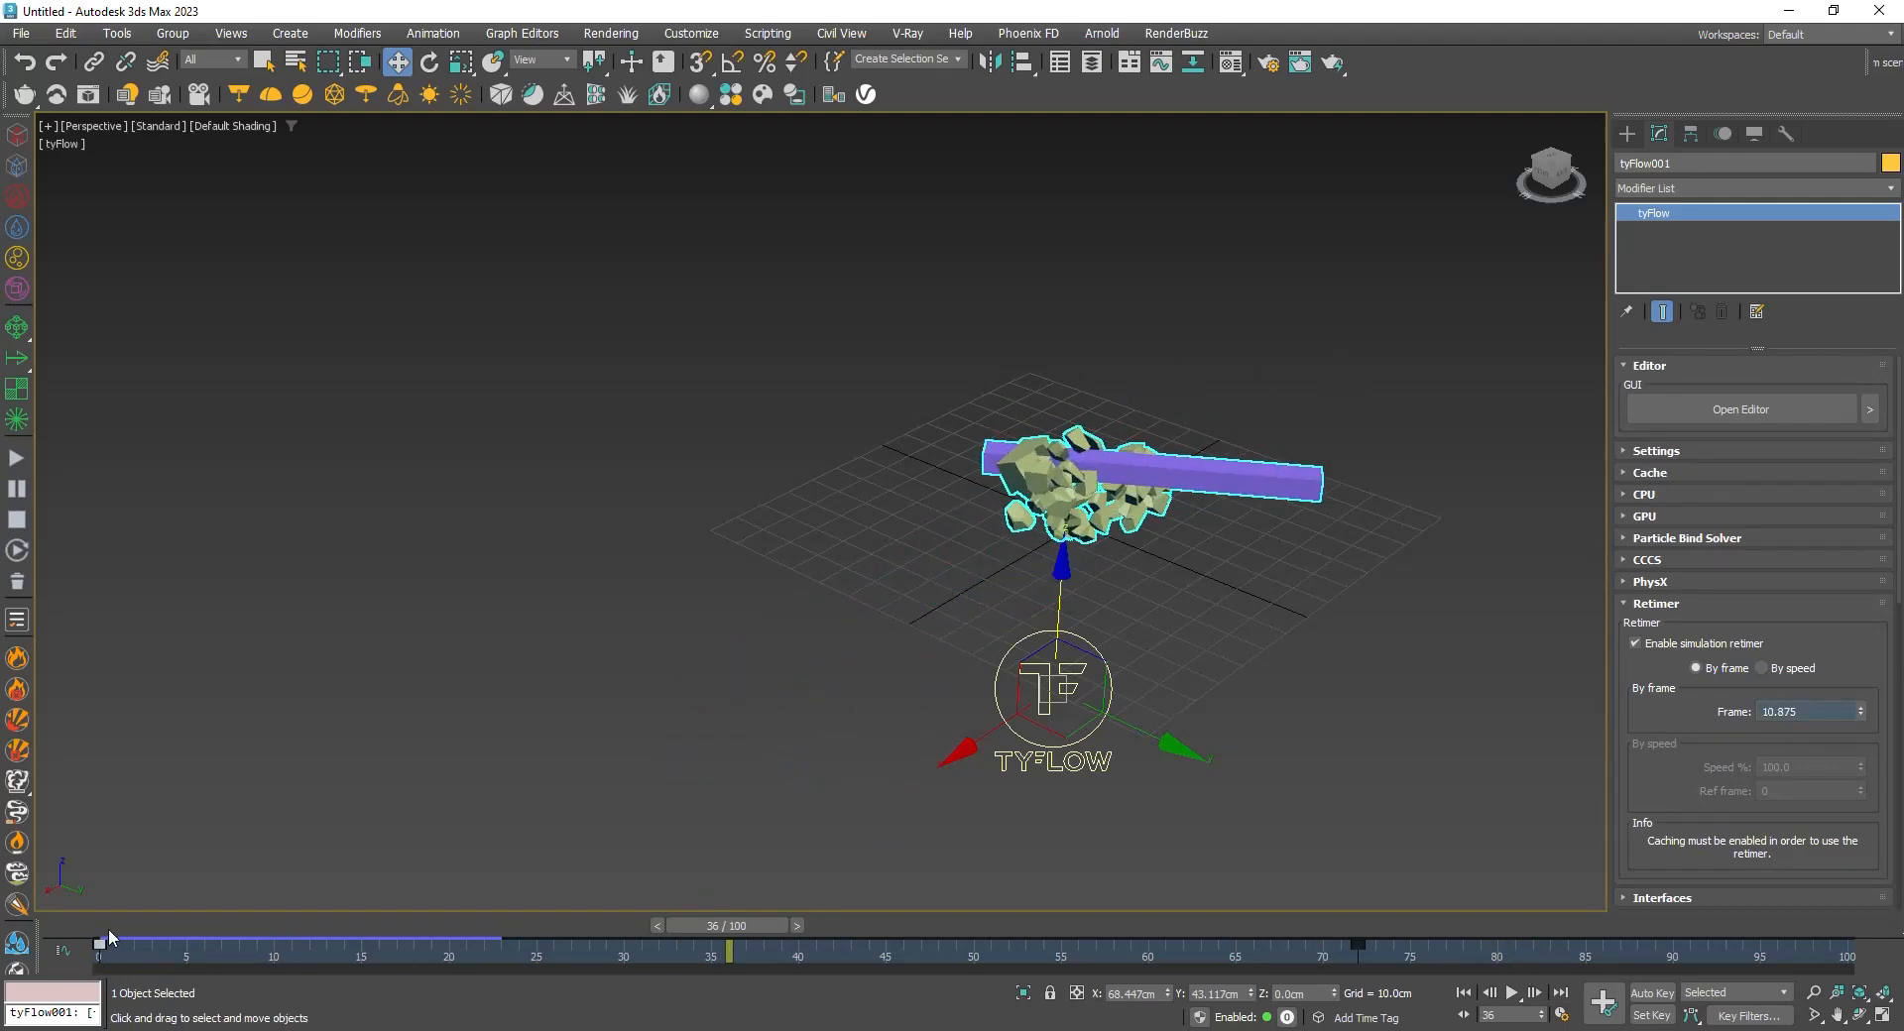
pyautogui.press('Home')
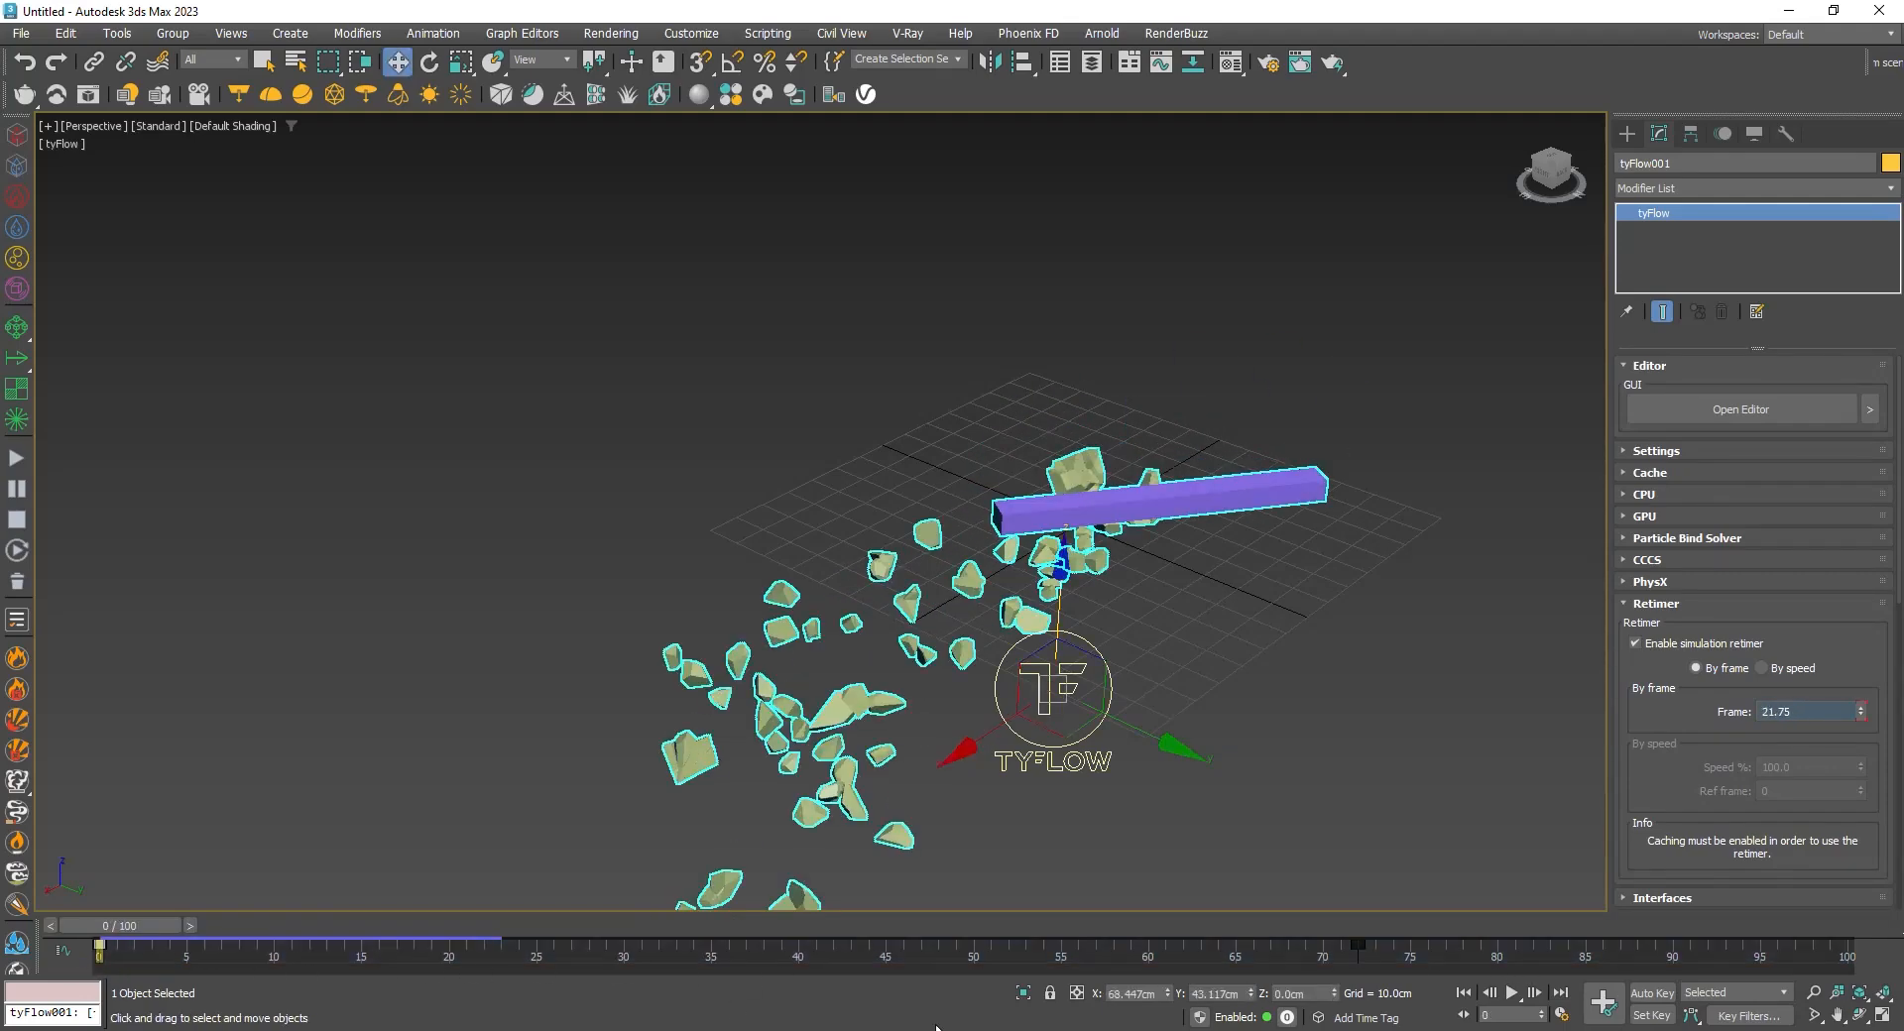
pyautogui.click(1512, 992)
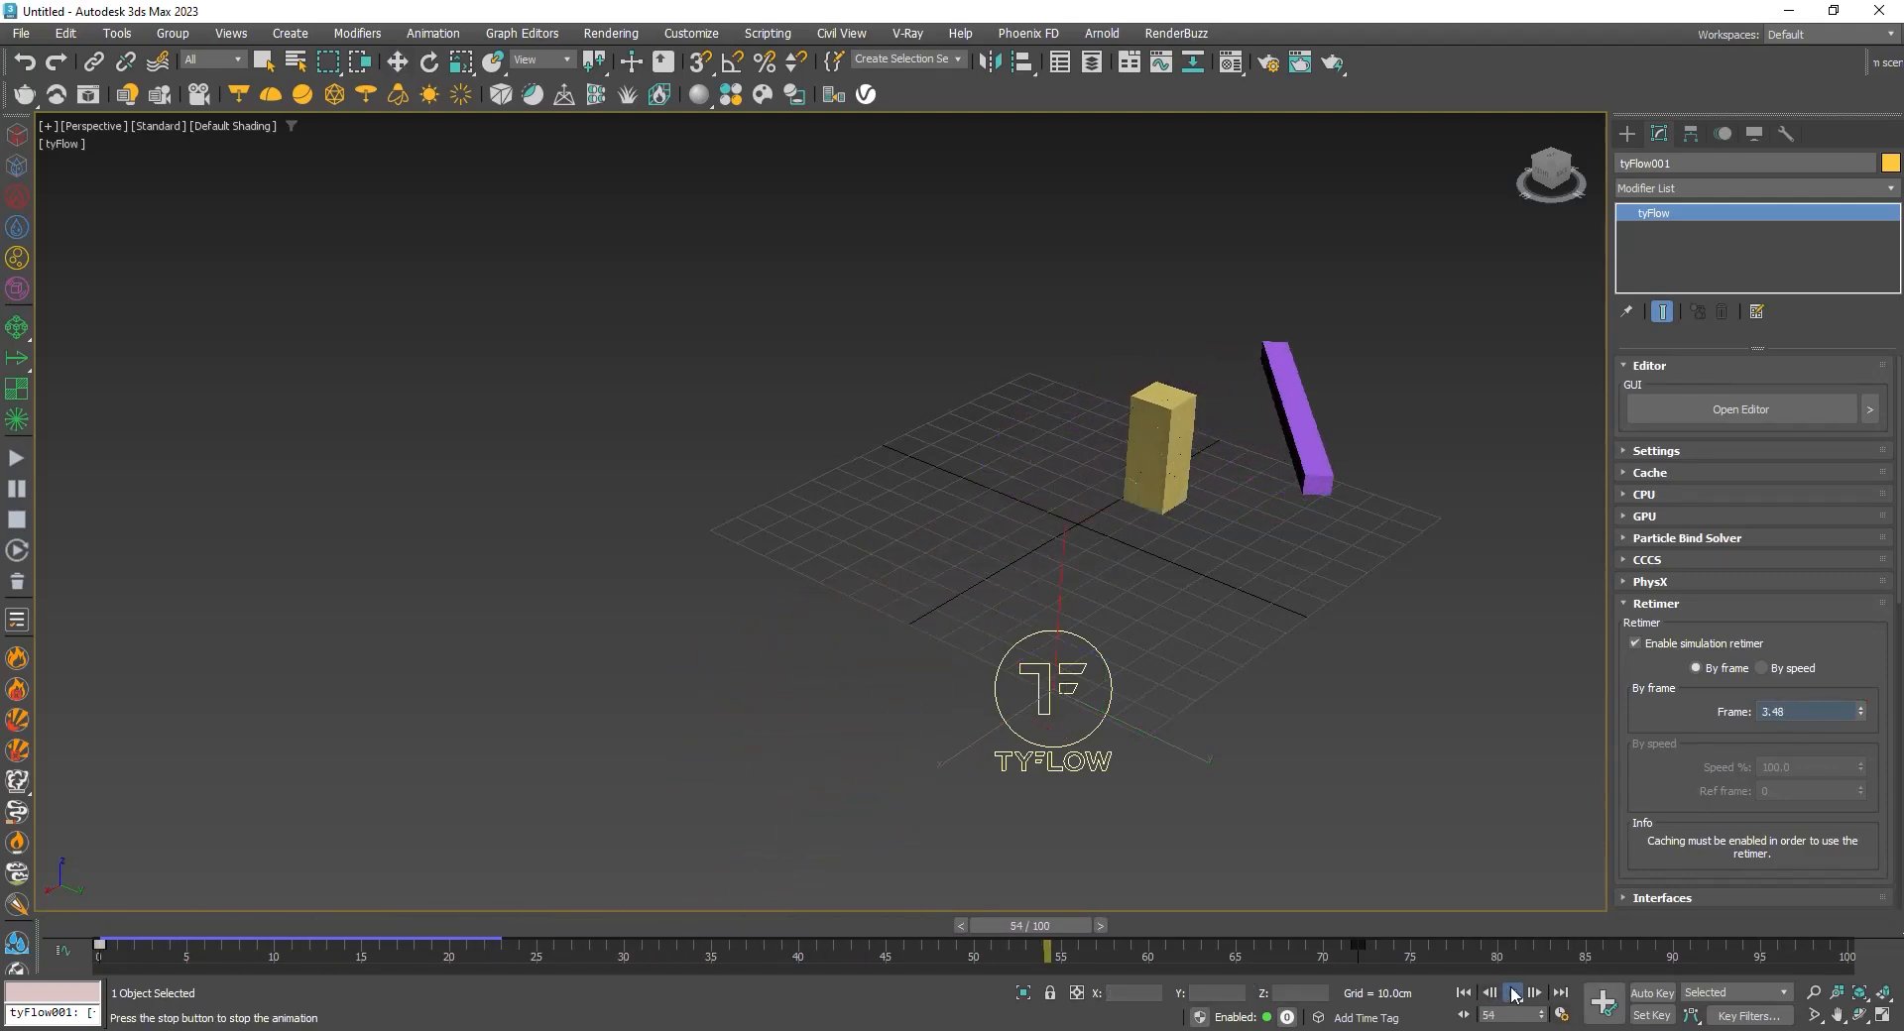
pyautogui.click(1512, 993)
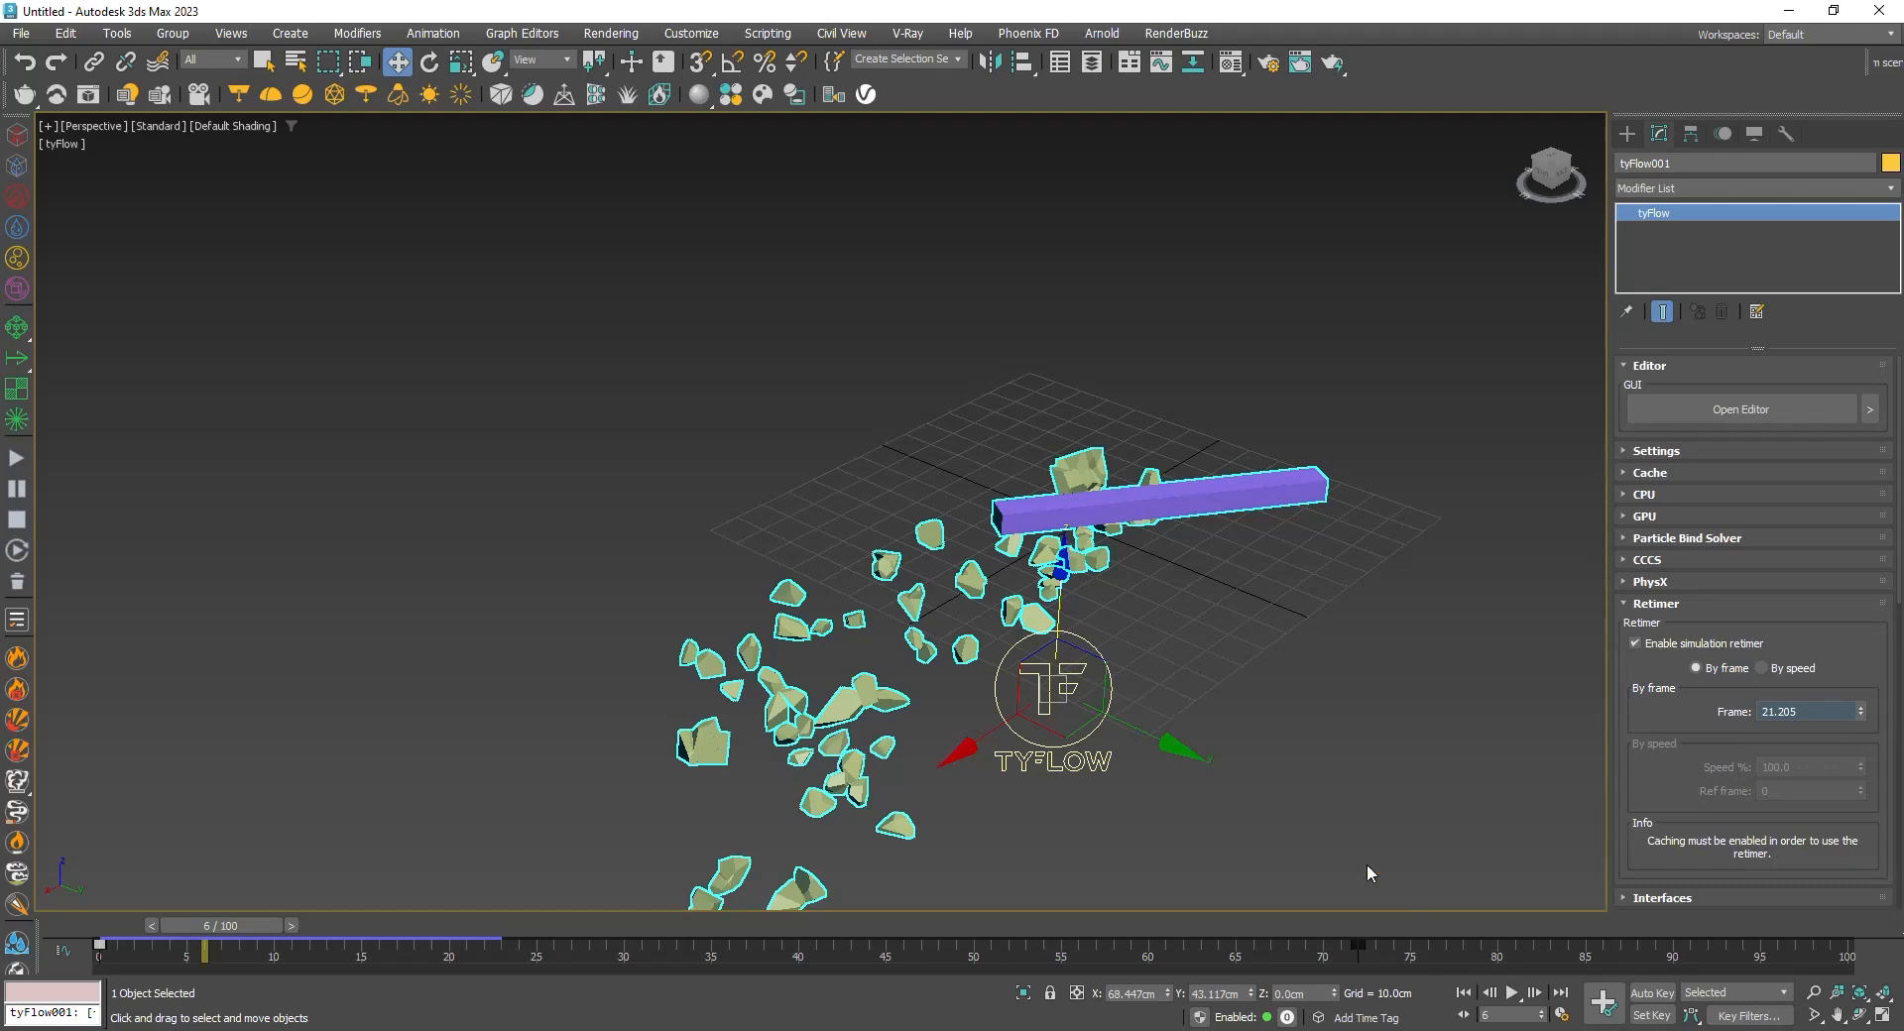
# - Move the retimer's frame 72 key to frame 45, copy the opening key to frame 100, play the result, and scrub to frame 14
pyautogui.moveTo(1366, 953); pyautogui.dragTo(876, 980)
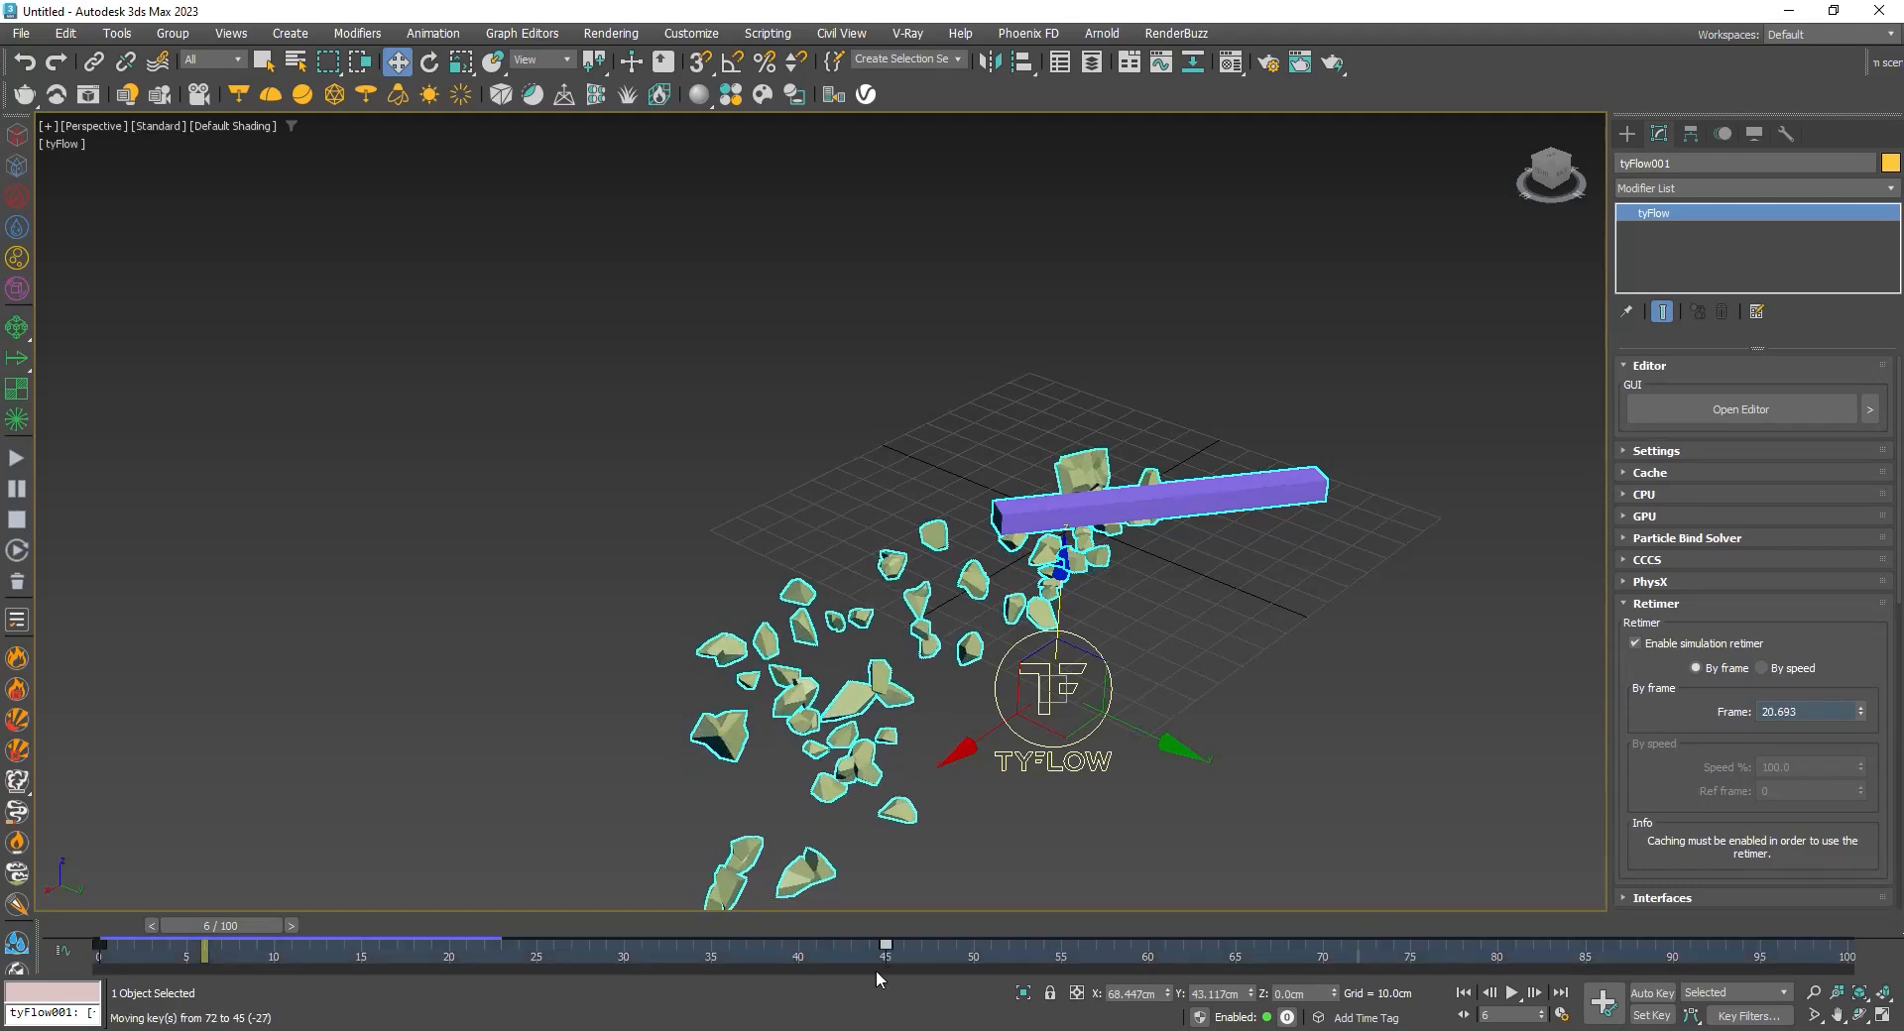
pyautogui.moveTo(96, 949); pyautogui.dragTo(1567, 951)
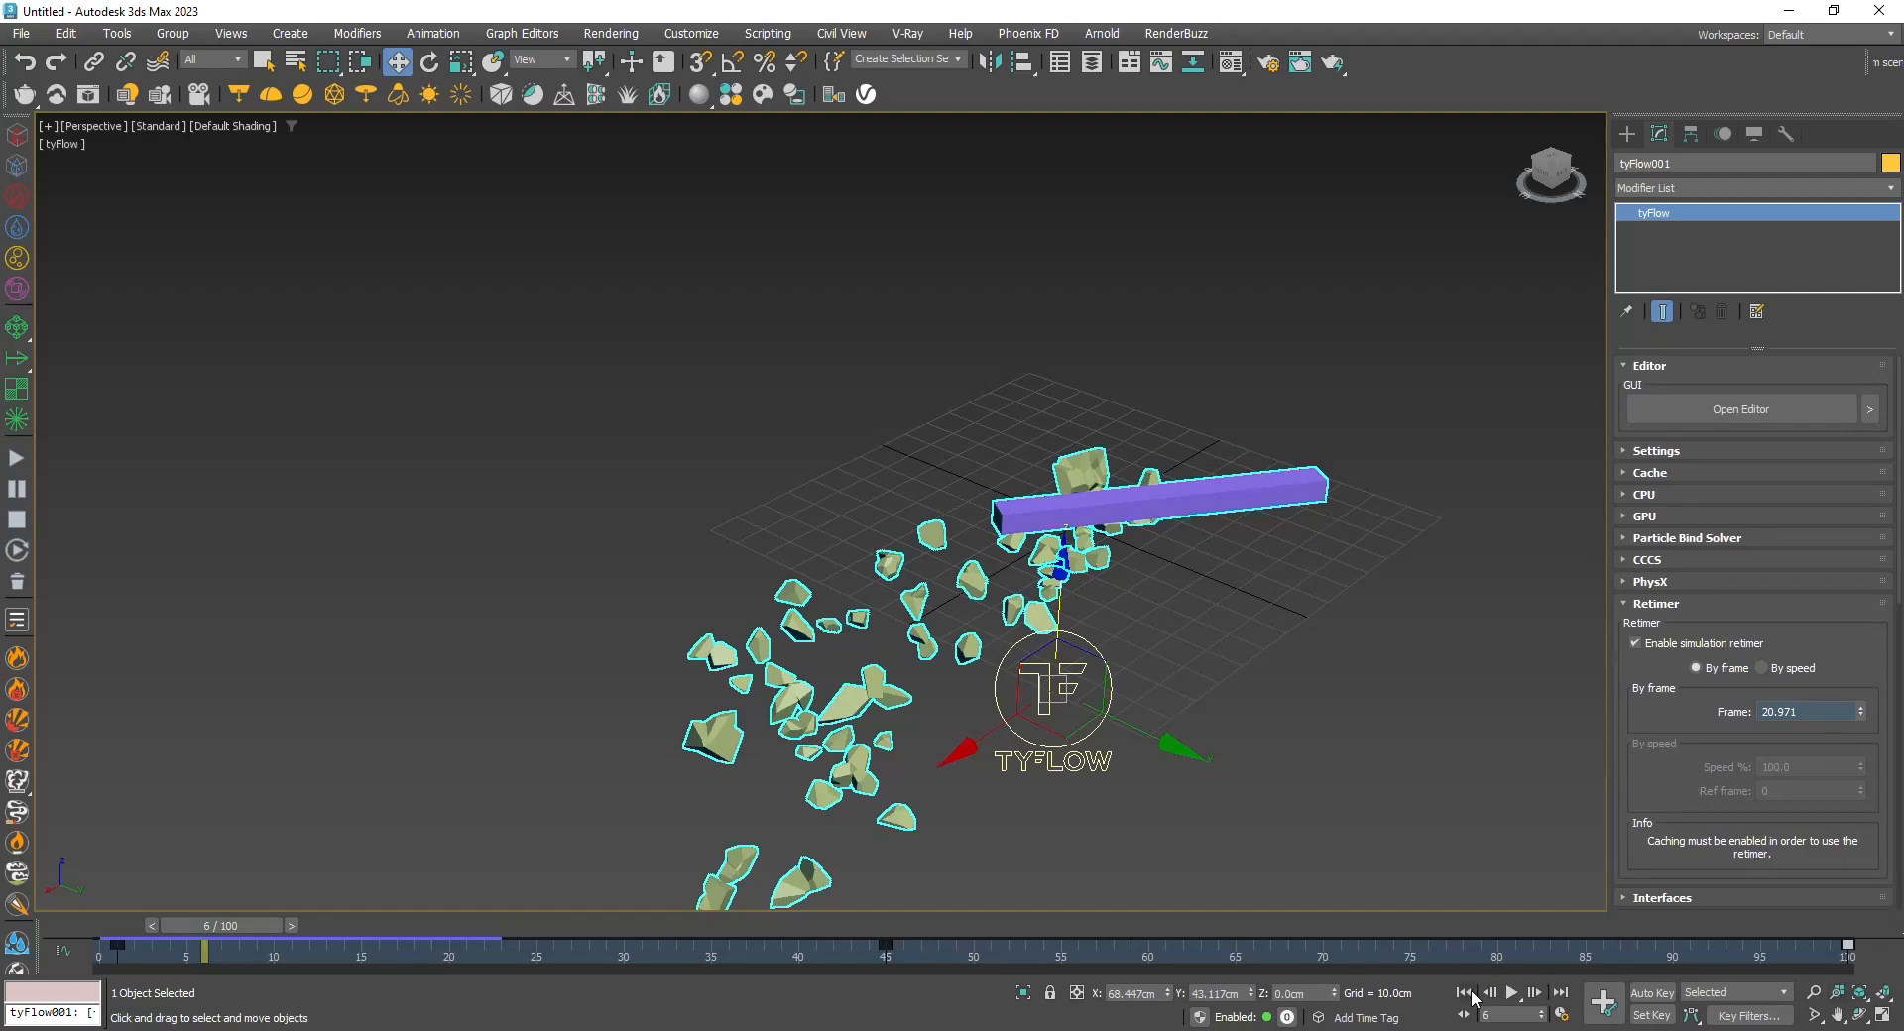
pyautogui.click(1511, 992)
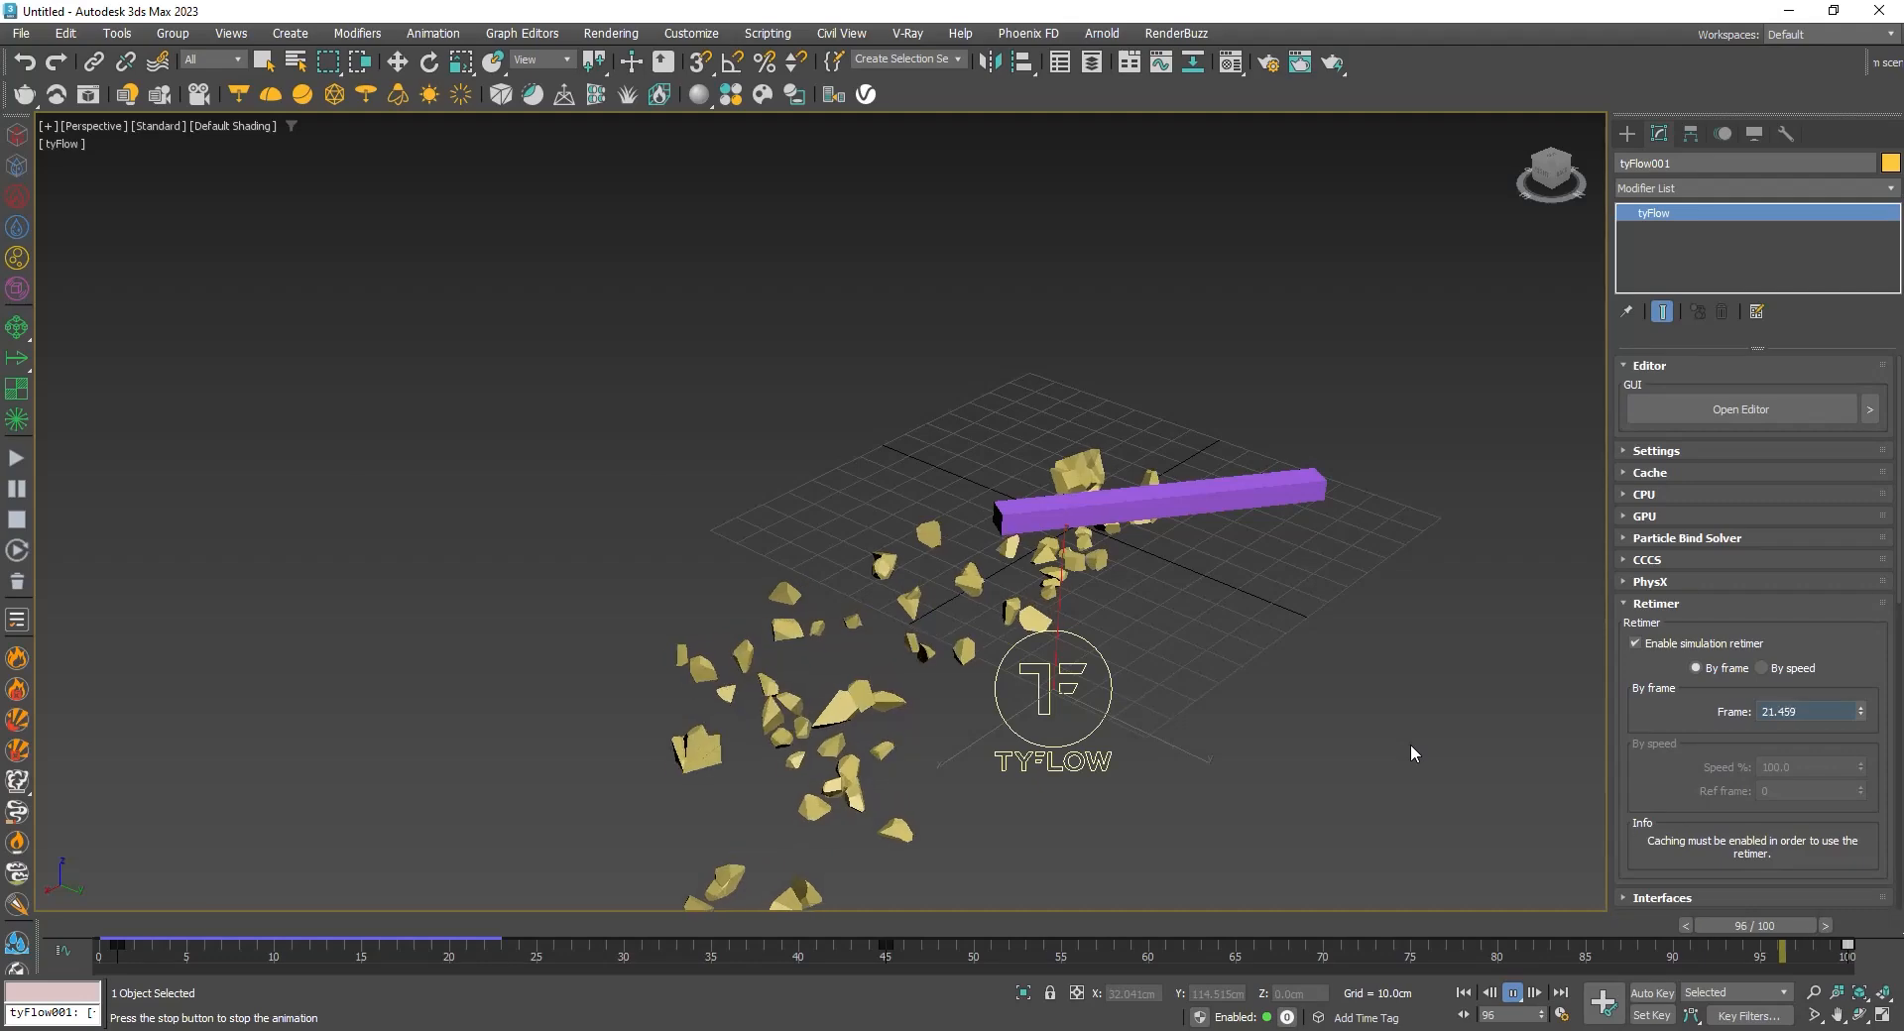
pyautogui.click(1514, 992)
pyautogui.moveTo(1108, 927); pyautogui.dragTo(349, 957)
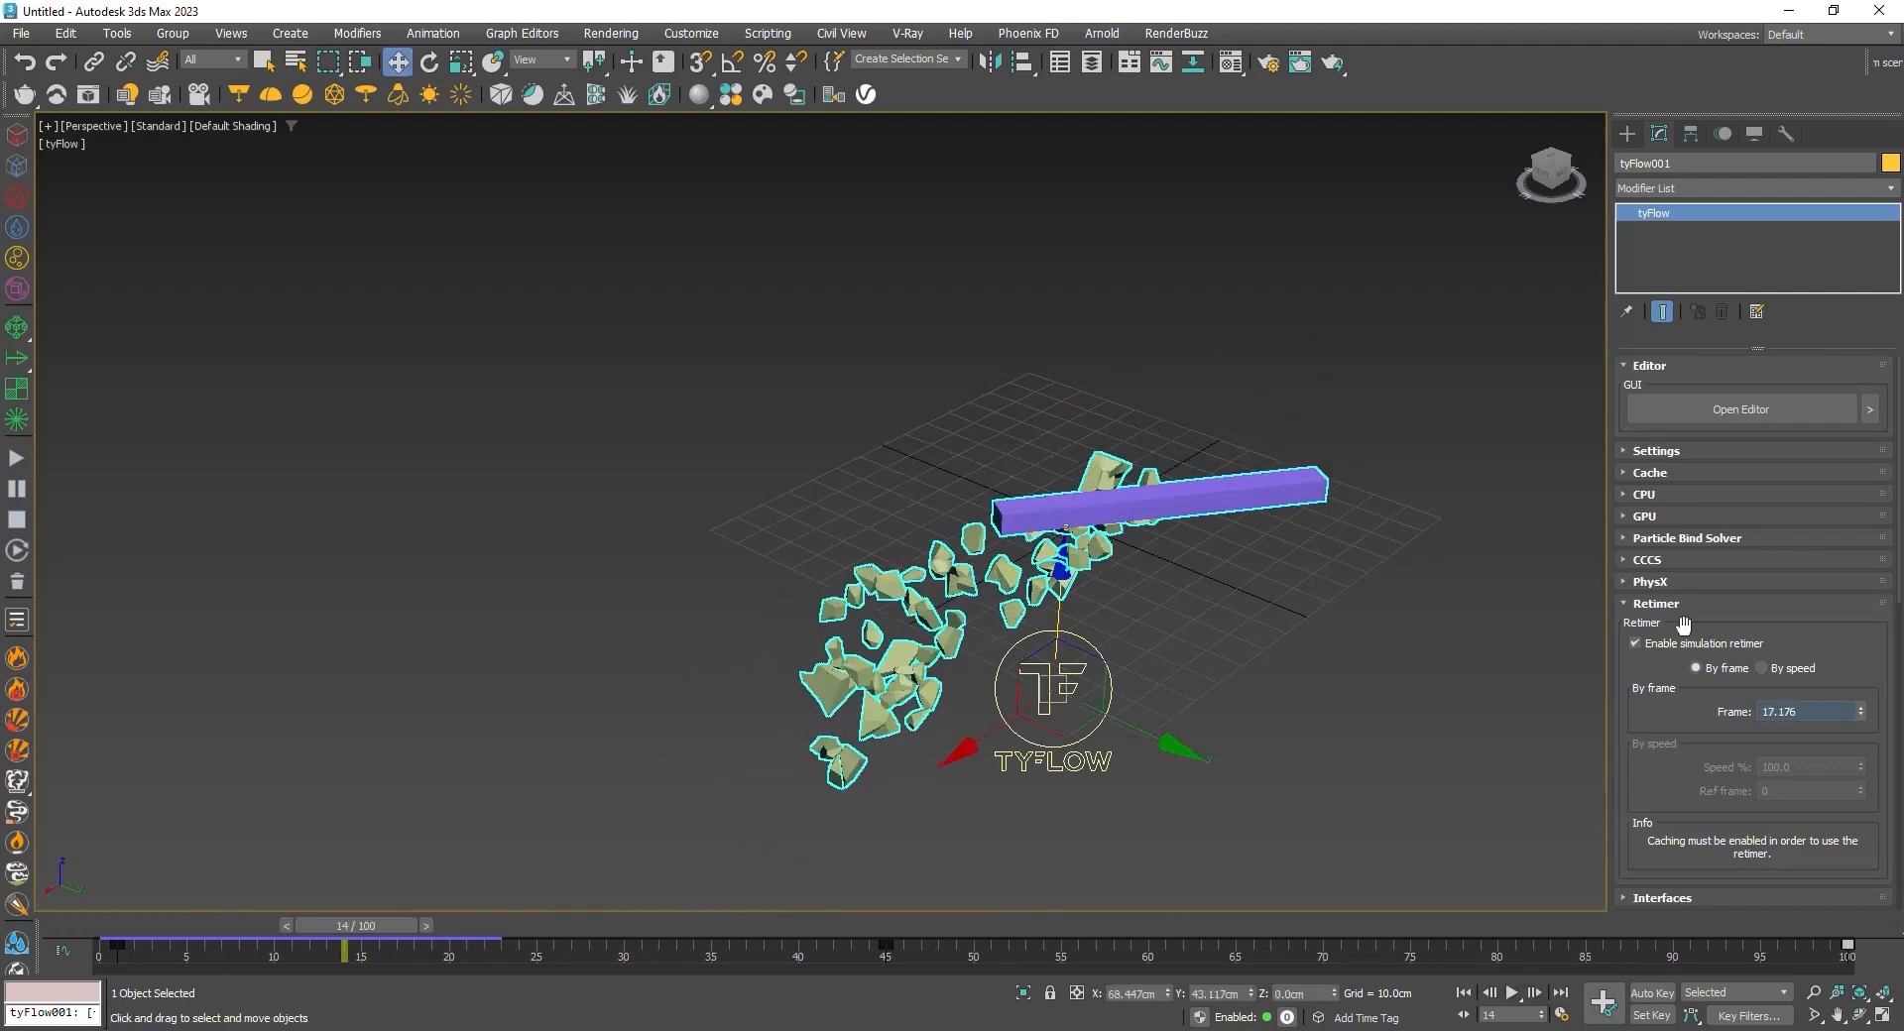
pyautogui.moveTo(1655, 803); pyautogui.dragTo(1659, 783)
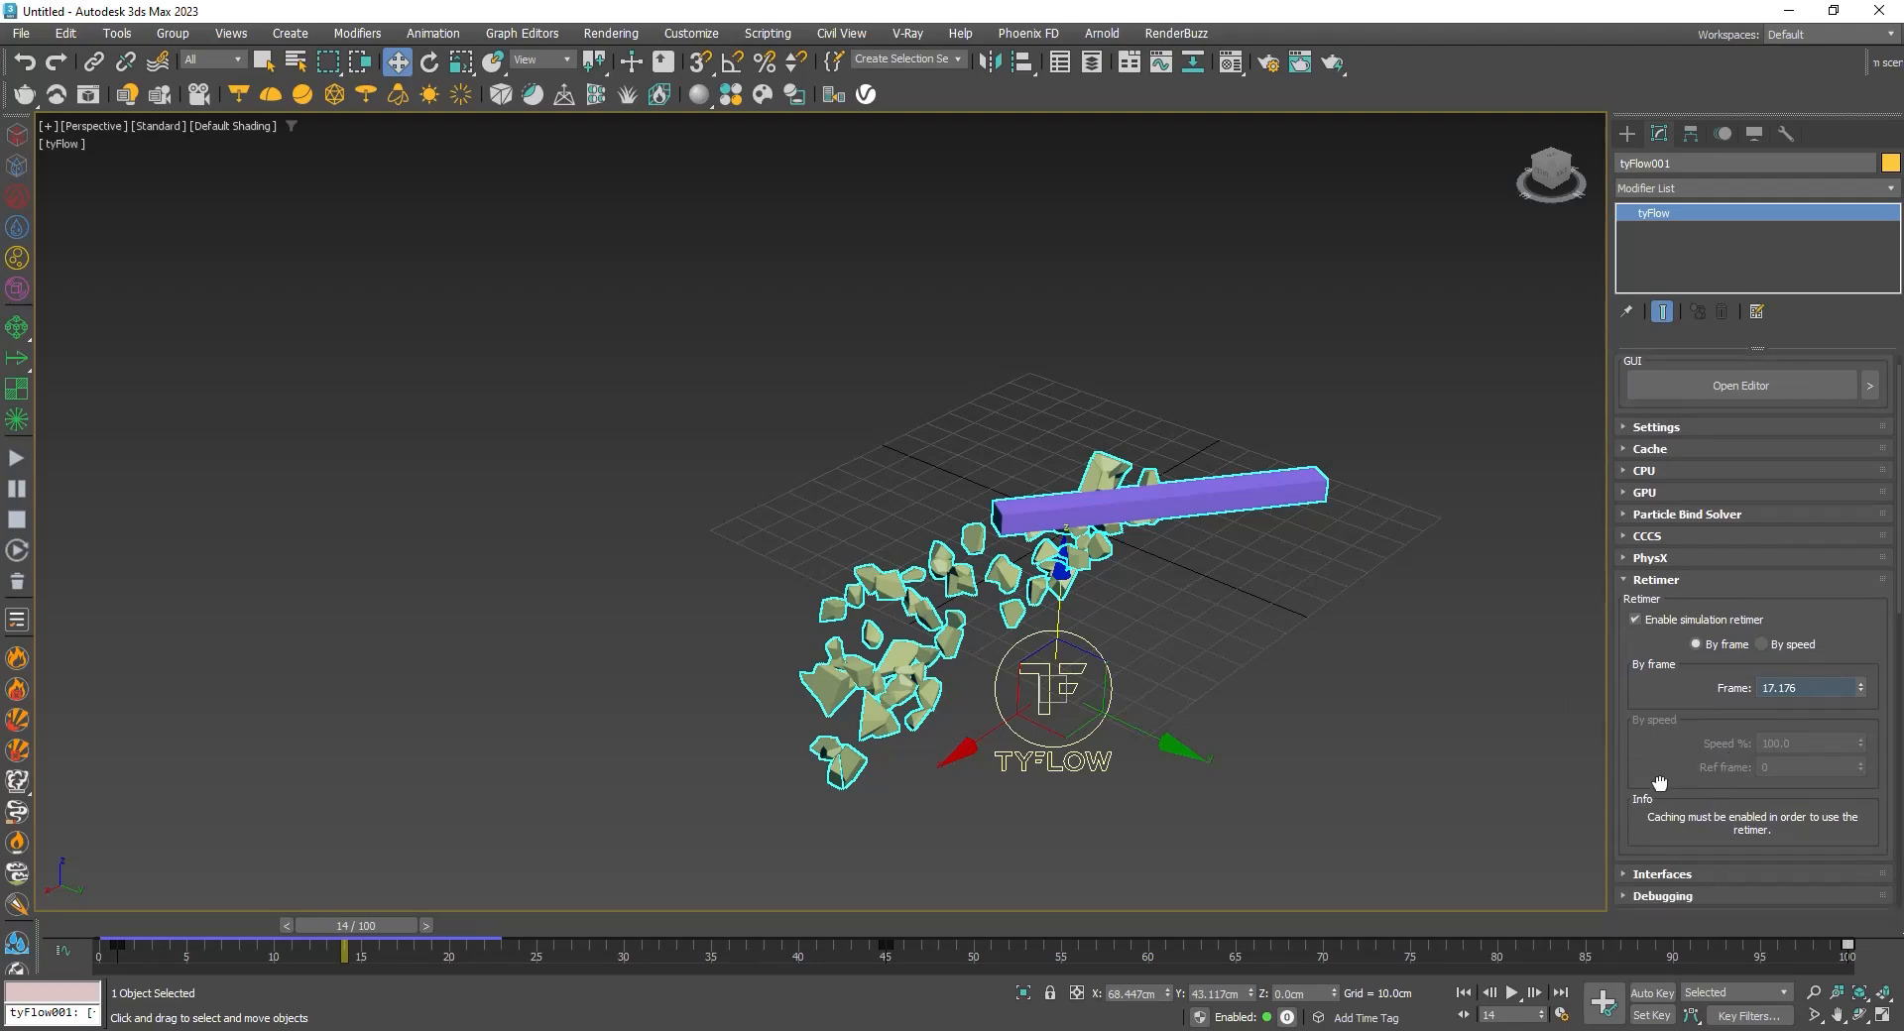
pyautogui.moveTo(1672, 686); pyautogui.dragTo(1668, 662)
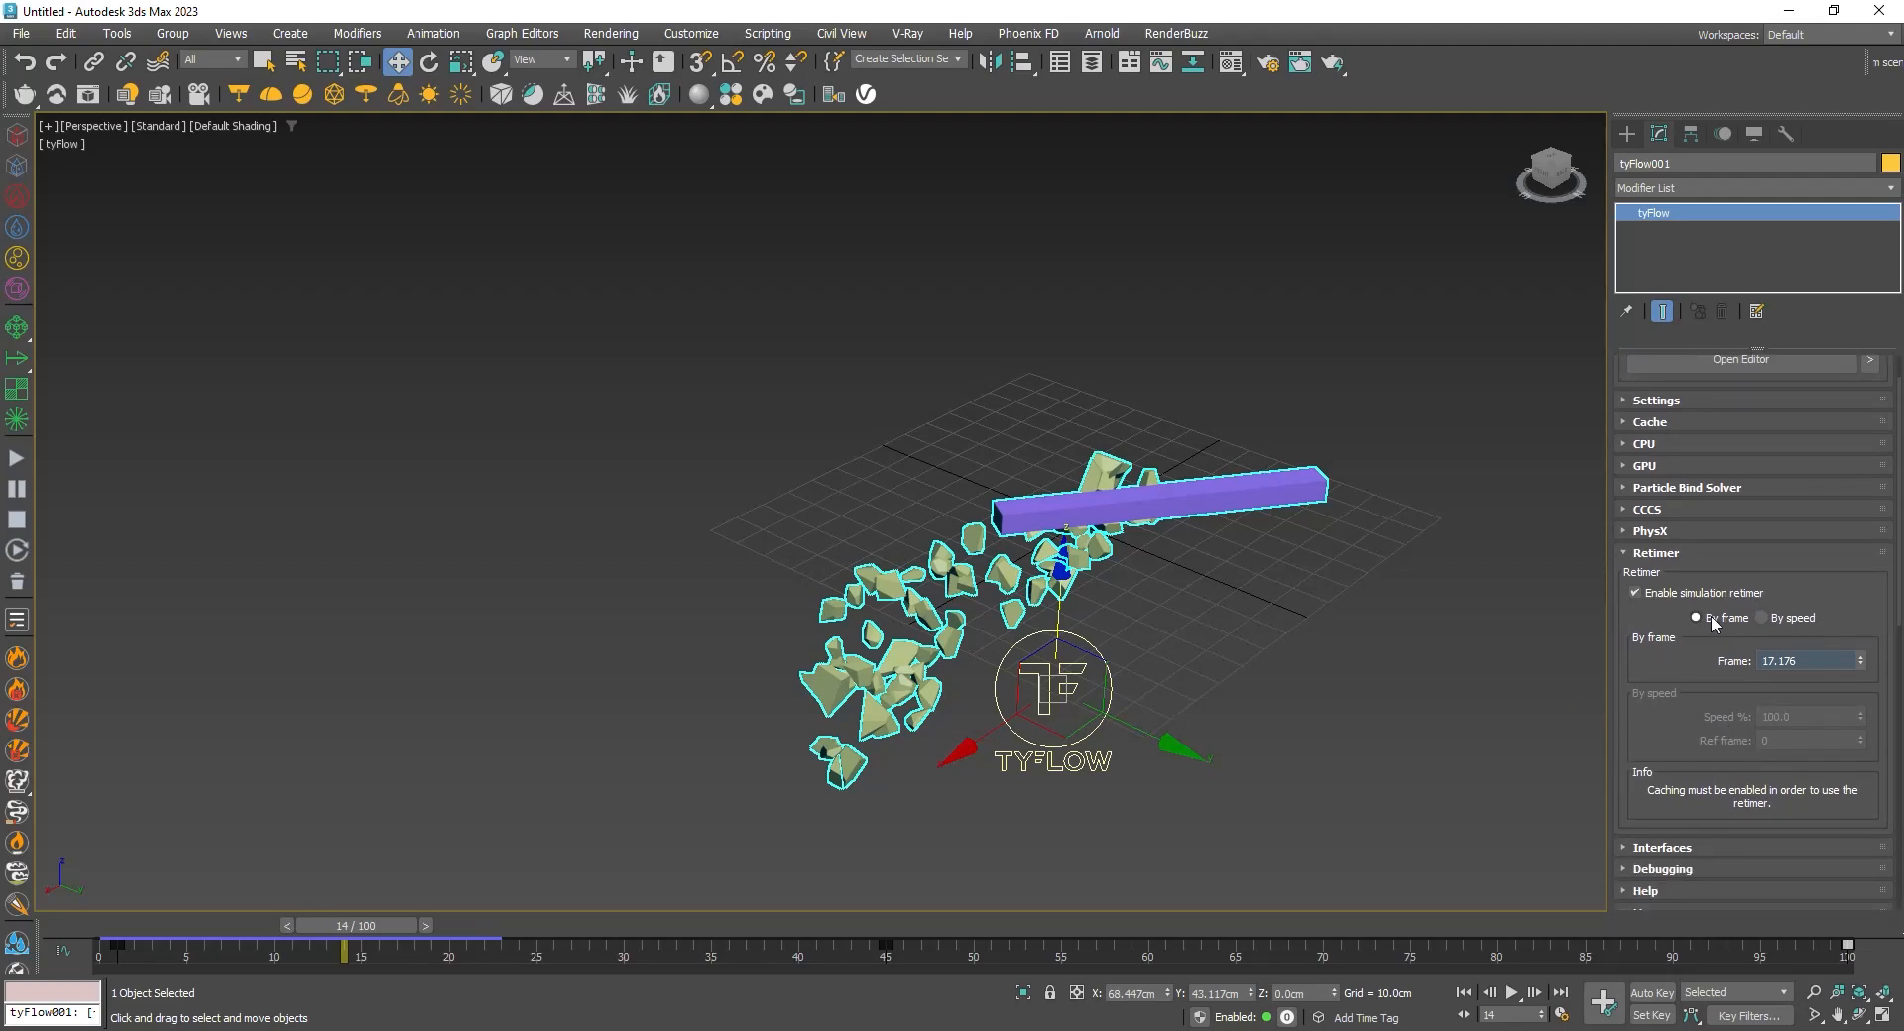
pyautogui.keyDown('alt'); pyautogui.moveTo(1062, 642); pyautogui.dragTo(1010, 647, button='middle'); pyautogui.keyUp('alt')
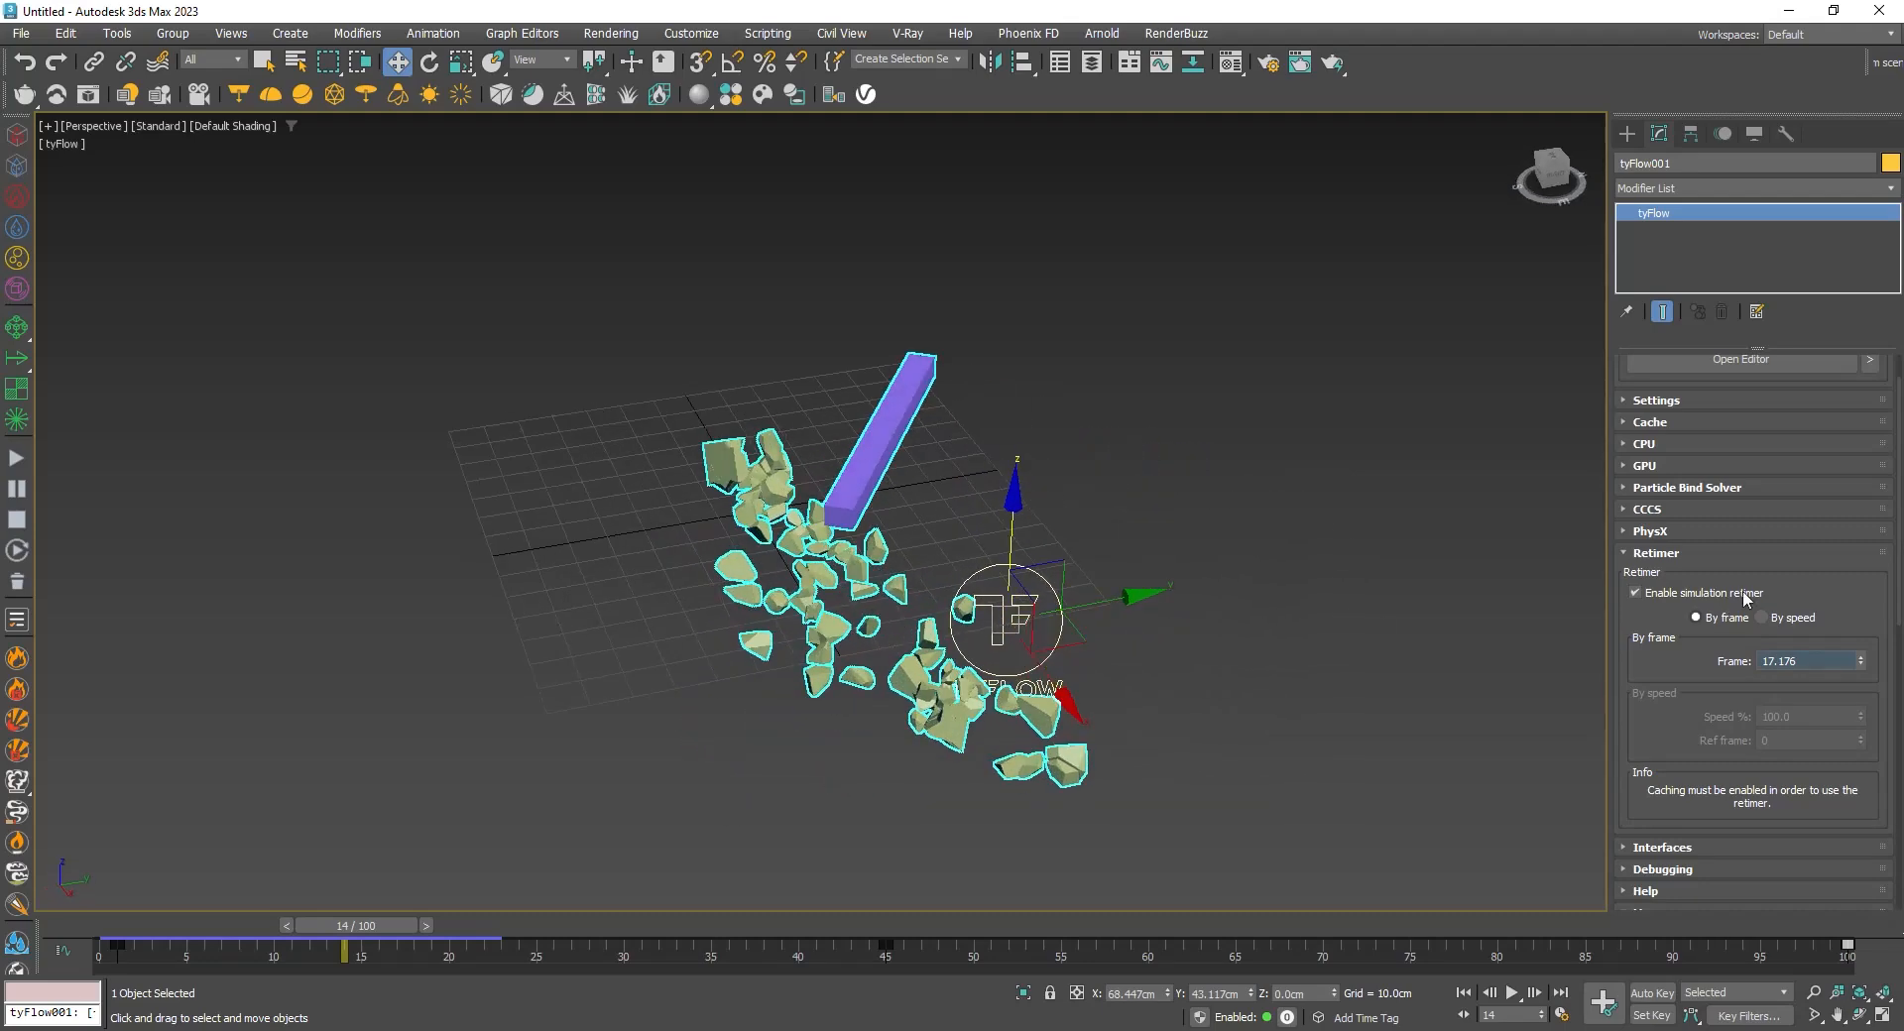
pyautogui.moveTo(1658, 701)
pyautogui.mouseDown()
pyautogui.moveTo(1673, 665)
pyautogui.moveTo(1671, 716)
pyautogui.mouseUp()
pyautogui.keyDown('alt'); pyautogui.moveTo(971, 656); pyautogui.dragTo(1022, 694, button='middle'); pyautogui.keyUp('alt')
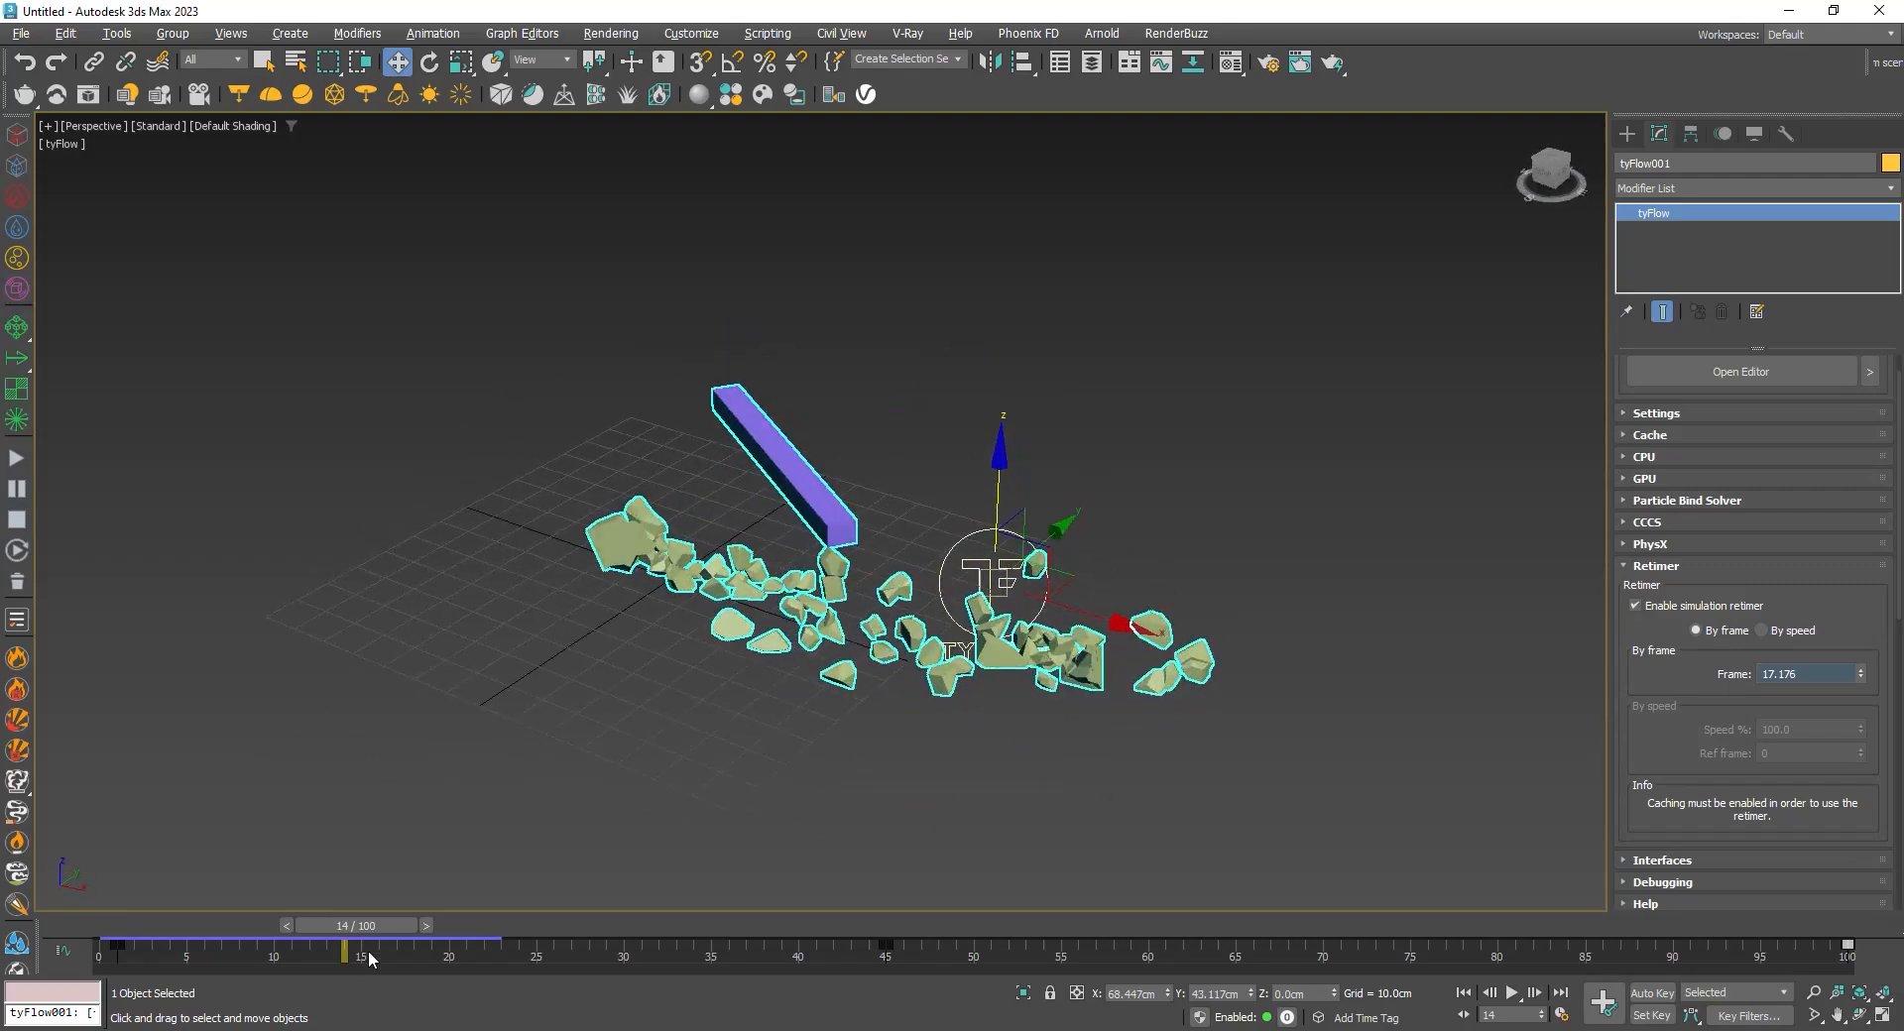